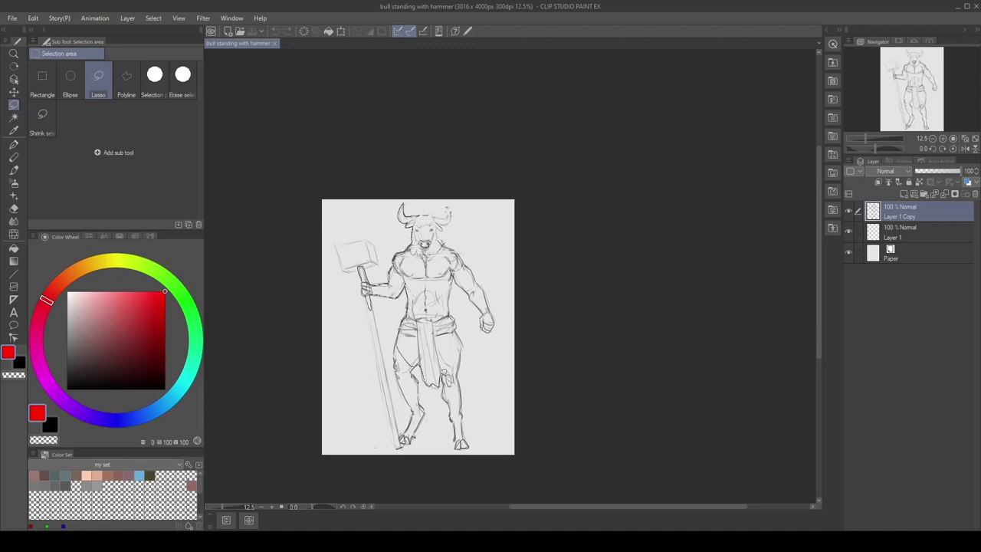
Lasso-select the bull's head, horns, torso, upper legs and hammer-holding arm, and add the hammer head to the selection.
mouse_move(464, 345)
left_mouse_down()
mouse_move(451, 295)
mouse_move(460, 260)
left_mouse_up()
left_click_drag(452, 204, 449, 191)
scroll(449, 192, "up", 2)
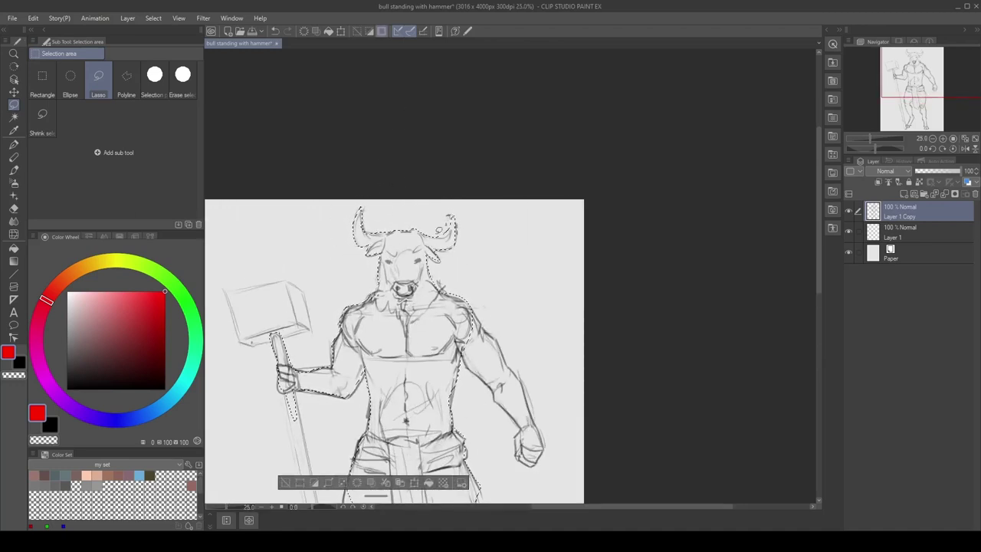
left_click_drag(465, 204, 469, 167)
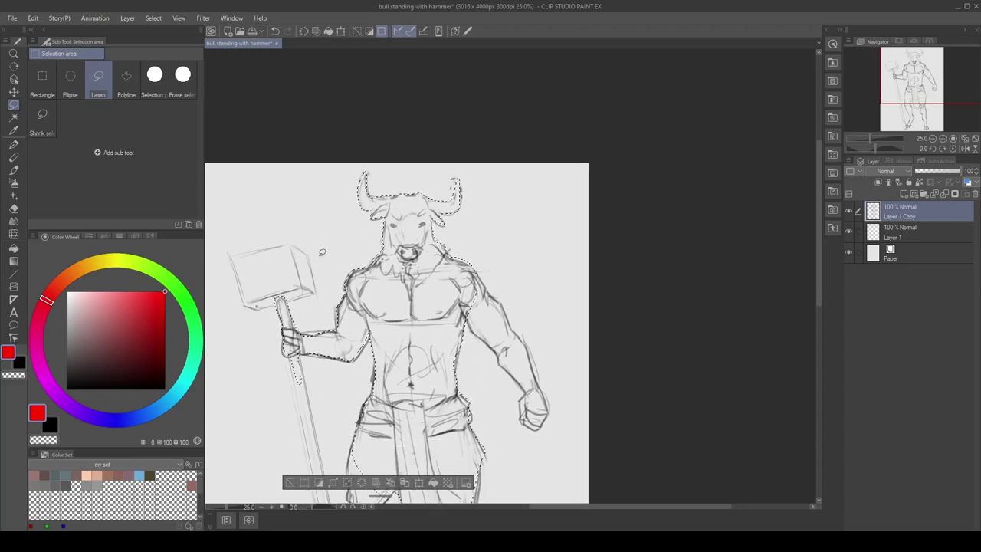
mouse_move(230, 255)
left_mouse_down()
mouse_move(244, 292)
mouse_move(311, 297)
mouse_move(253, 247)
mouse_move(242, 305)
left_mouse_up()
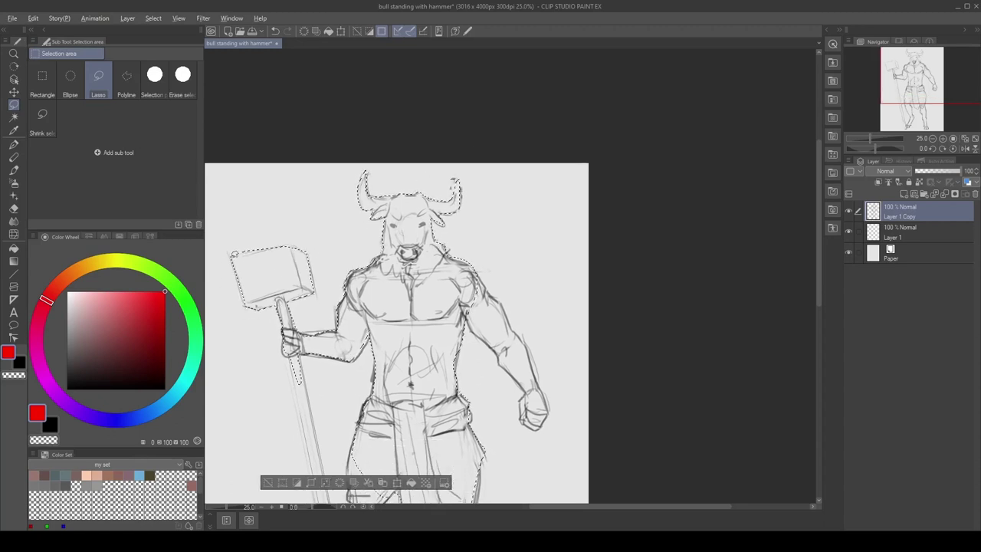
Add the upper hammer shaft and the hanging arm with its fist to the lasso selection.
mouse_move(311, 386)
left_mouse_down()
mouse_move(354, 246)
mouse_move(393, 217)
mouse_move(352, 249)
left_mouse_up()
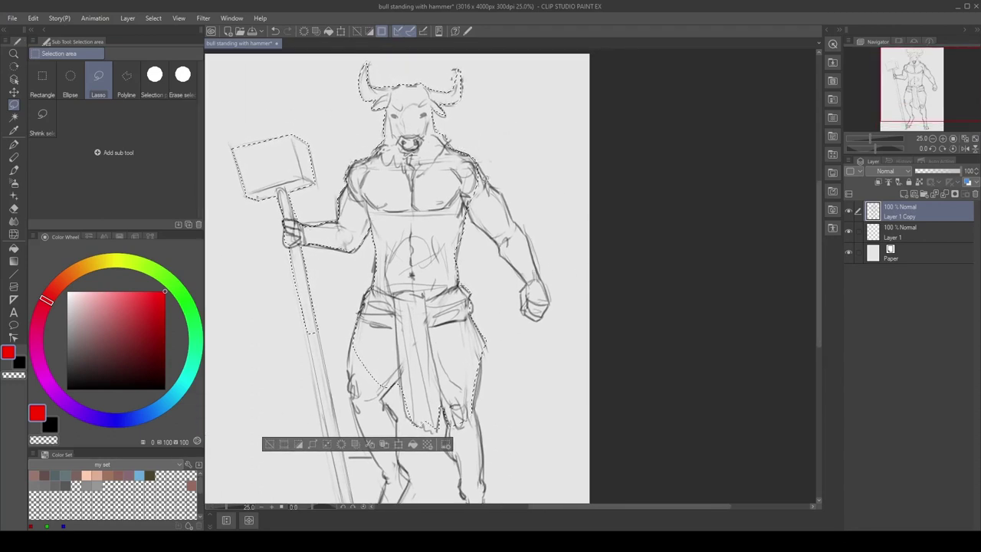
left_click_drag(477, 163, 505, 192)
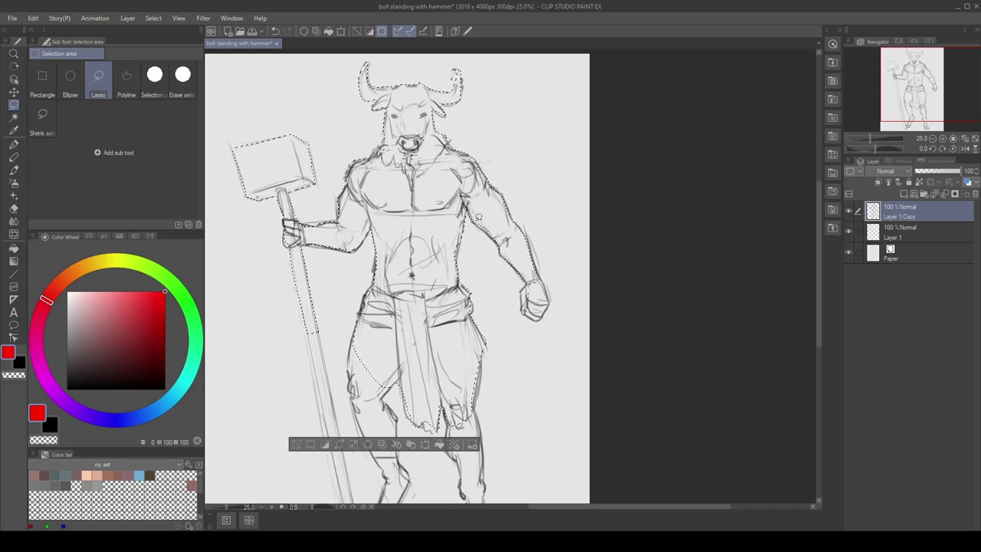
left_click_drag(497, 233, 476, 102)
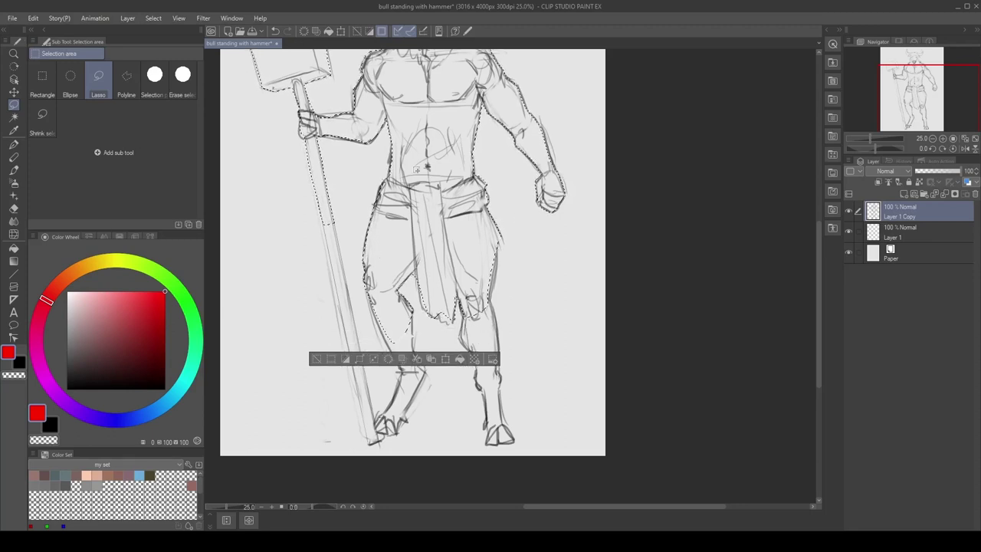
Extend the lasso selection over the rest of the hammer shaft and both lower legs down to the hooves.
mouse_move(458, 364)
left_mouse_down()
mouse_move(447, 299)
mouse_move(500, 99)
left_mouse_up()
left_click_drag(322, 153, 355, 327)
left_click_drag(346, 229, 347, 291)
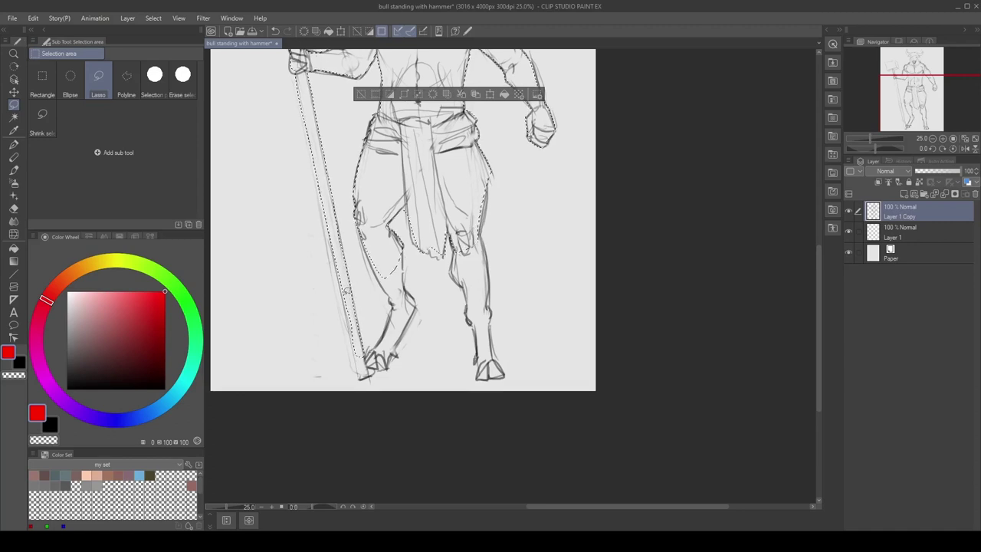
mouse_move(378, 339)
left_mouse_down()
mouse_move(380, 275)
mouse_move(393, 301)
left_mouse_up()
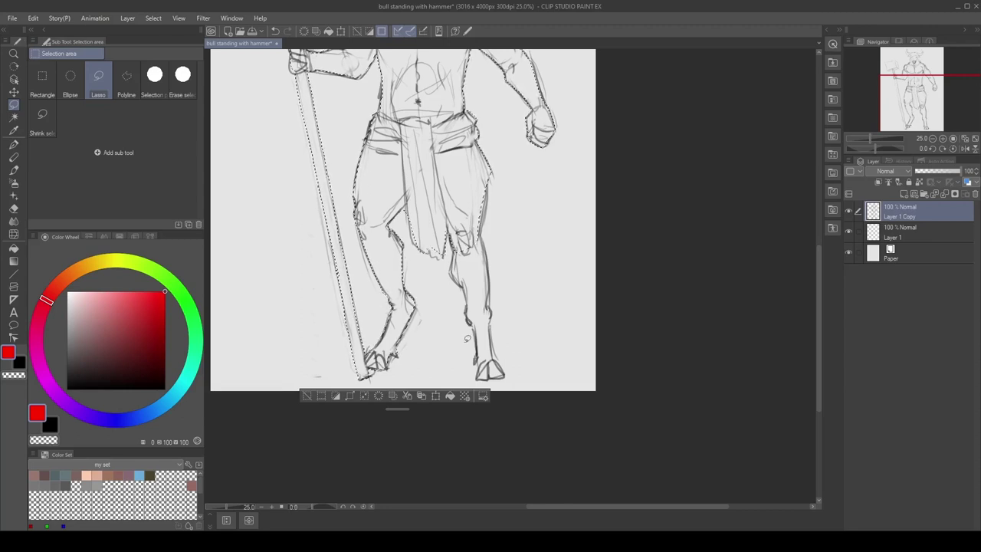
mouse_move(476, 329)
left_mouse_down()
mouse_move(490, 375)
mouse_move(506, 367)
mouse_move(480, 207)
mouse_move(489, 182)
left_mouse_up()
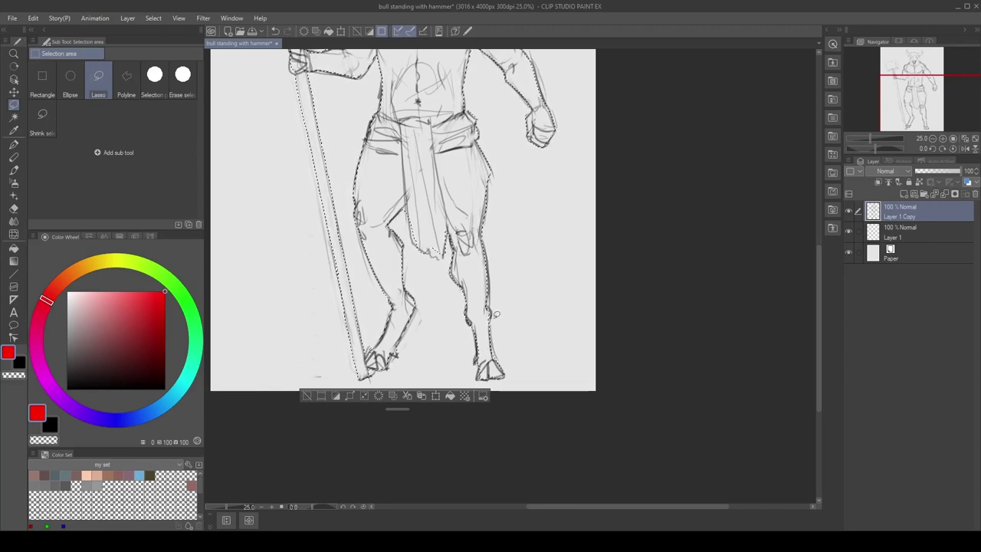
Fill the selected bull and hammer silhouette with light grey on Layer 1, beneath the copied line sketch.
left_click_drag(423, 273, 431, 316)
scroll(431, 316, "down", 3)
key("g")
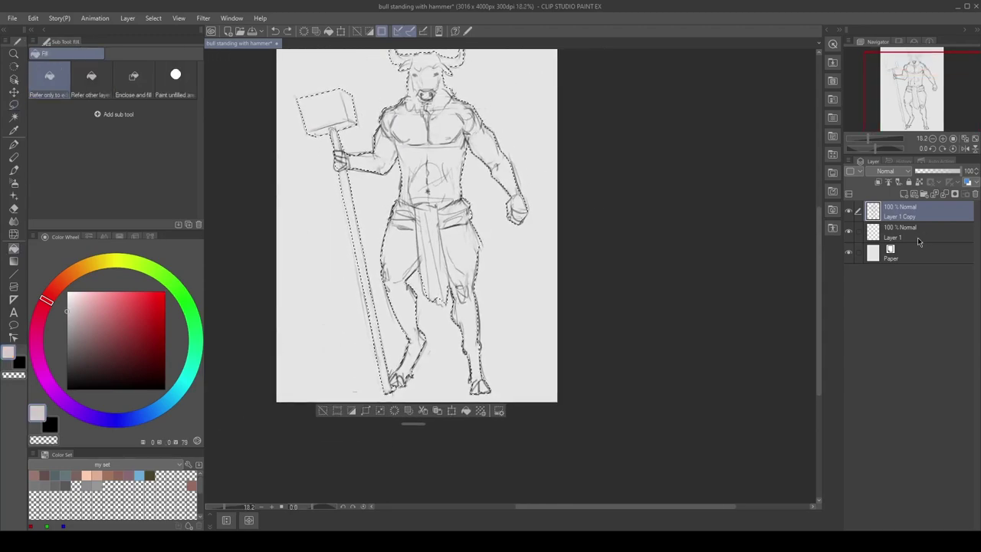
left_click(919, 235)
left_click(426, 179)
left_click_drag(421, 177, 464, 229)
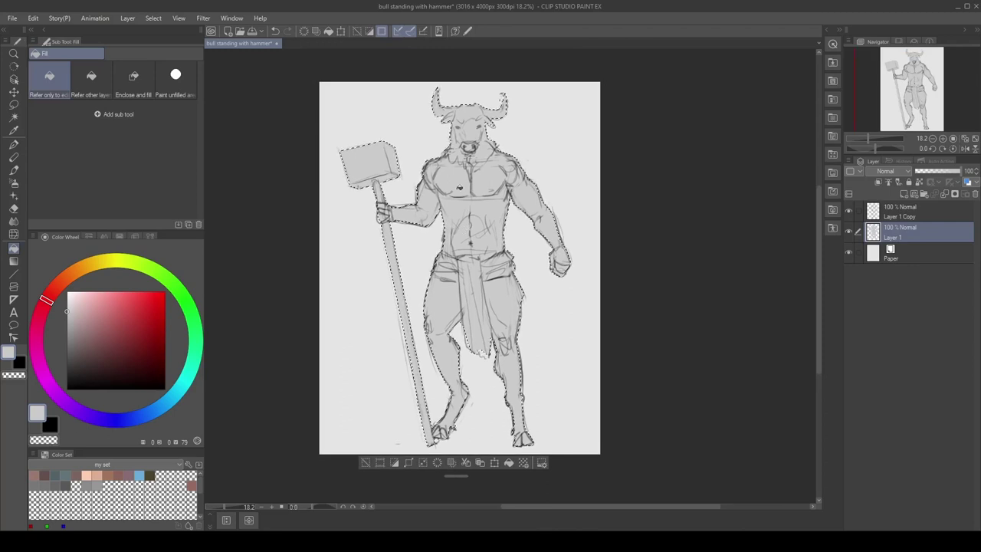
Create a new layer clipped to Layer 1 and paint the leg beside the hammer shaft dark brown with a textured brush.
left_click(903, 194)
left_click(879, 182)
left_click(66, 278)
left_click(118, 355)
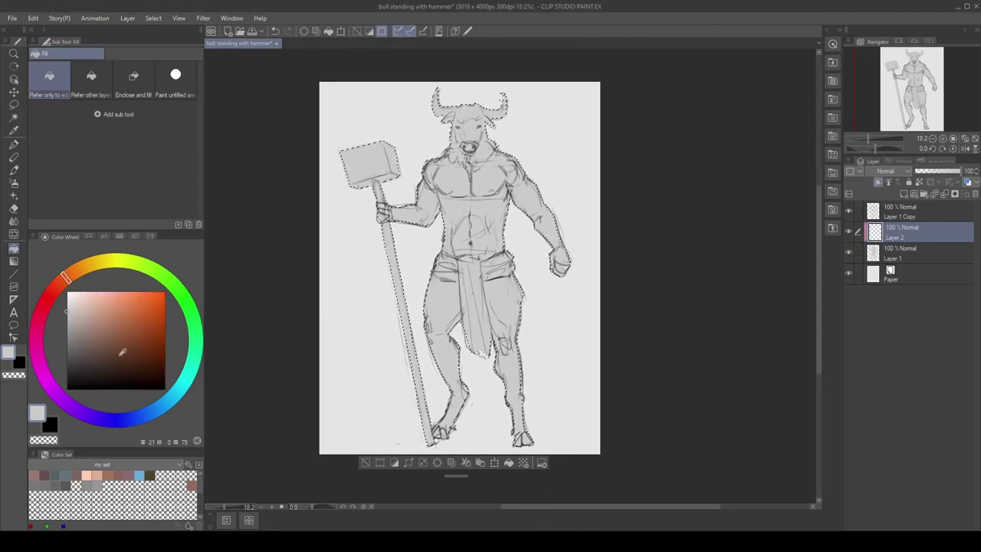
key("b")
left_click(47, 80)
mouse_move(443, 265)
left_mouse_down()
mouse_move(433, 305)
mouse_move(444, 319)
mouse_move(443, 345)
left_mouse_up()
Paint the other leg, arms, torso, head and horns dark brown, leaving the waist cloth and hammer grey.
left_click(128, 356)
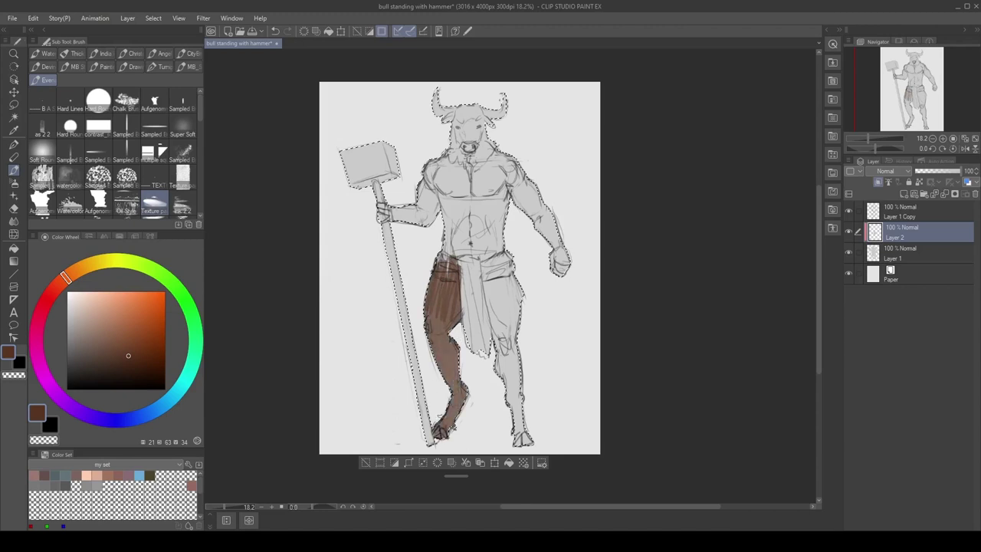
mouse_move(511, 276)
left_mouse_down()
mouse_move(475, 295)
mouse_move(520, 425)
left_mouse_up()
left_click_drag(515, 357, 521, 431)
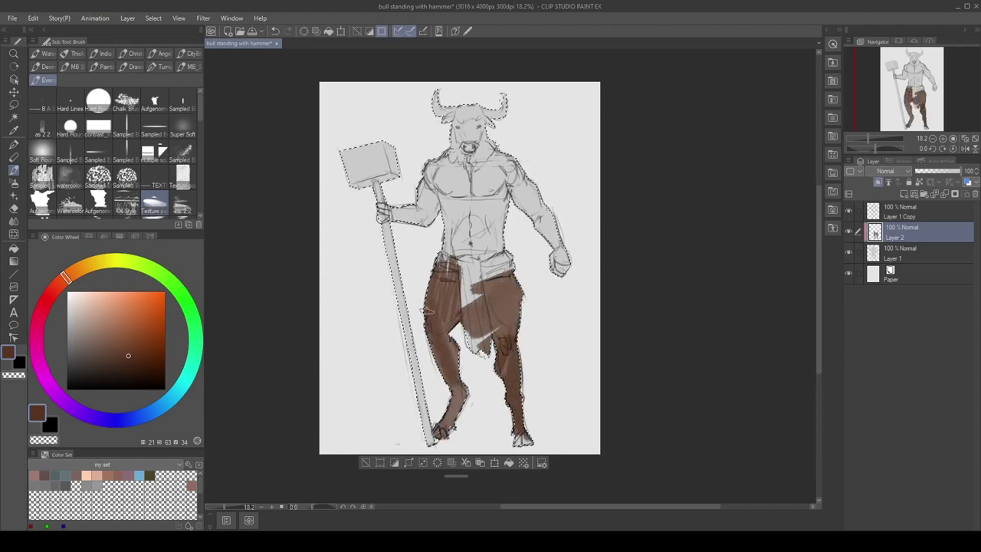
left_click_drag(483, 277, 517, 328)
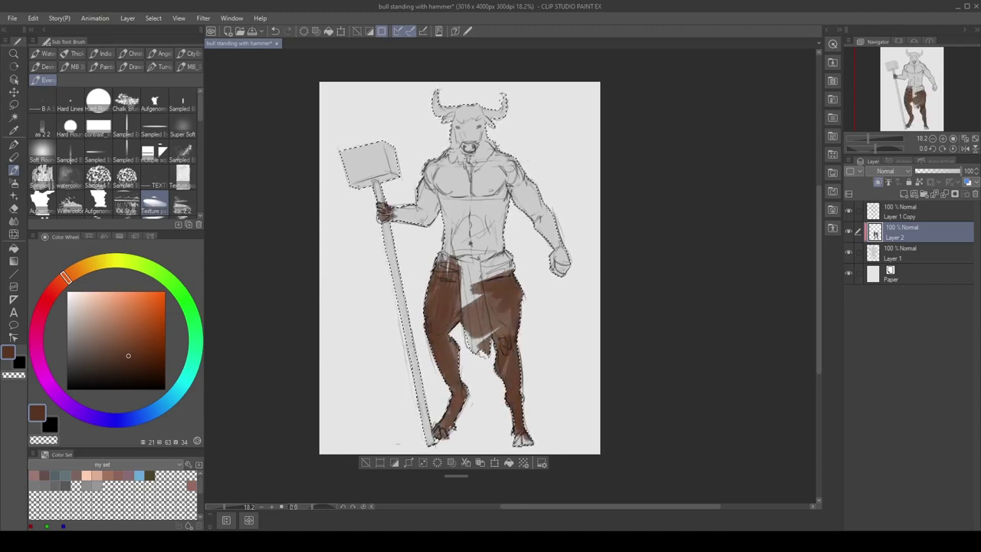
mouse_move(445, 249)
left_mouse_down()
mouse_move(504, 244)
mouse_move(504, 163)
left_mouse_up()
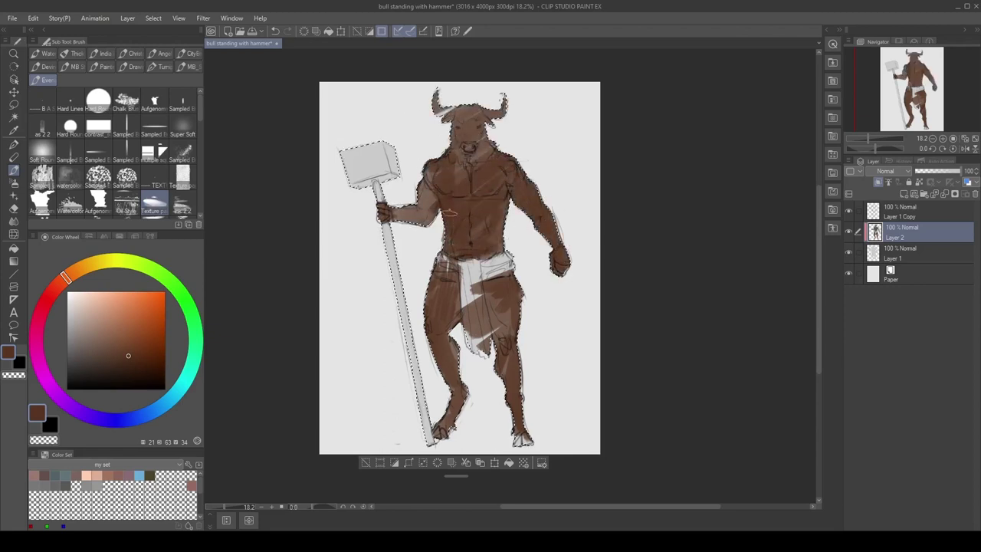
left_click_drag(453, 115, 491, 107)
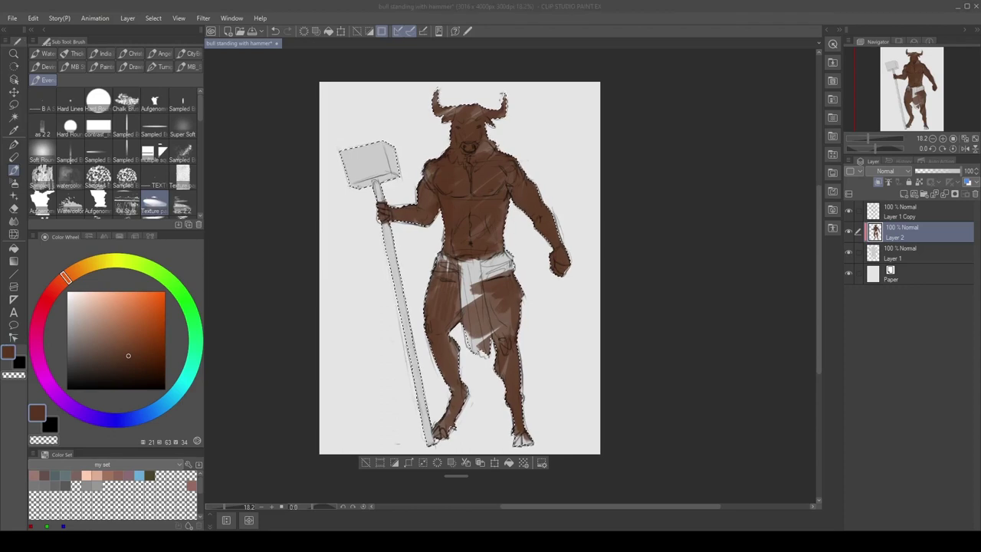
Paint the waist sash and hanging loincloth dark red (hue 6, saturation 84, value 62) with the Basic round brush.
left_click(50, 293)
left_click(149, 329)
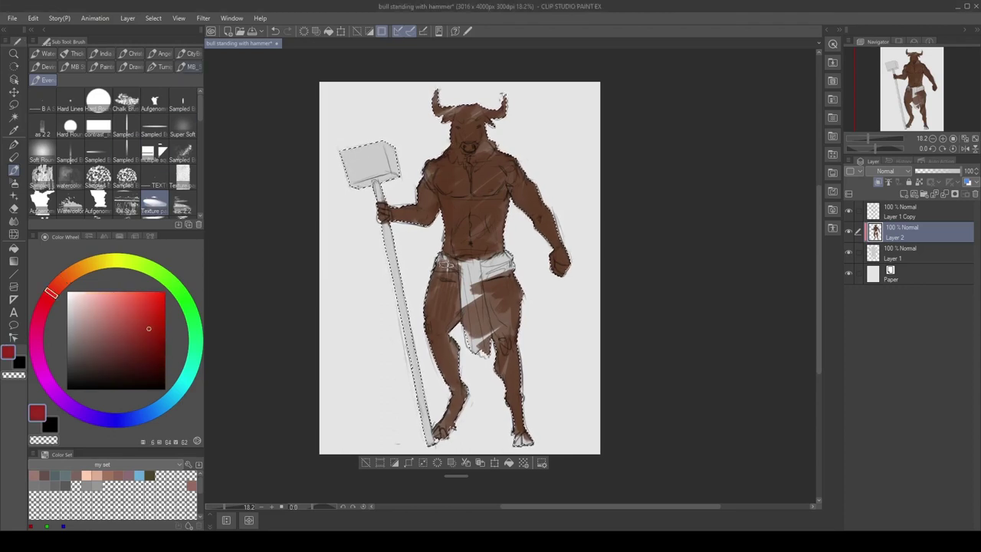
left_click(188, 67)
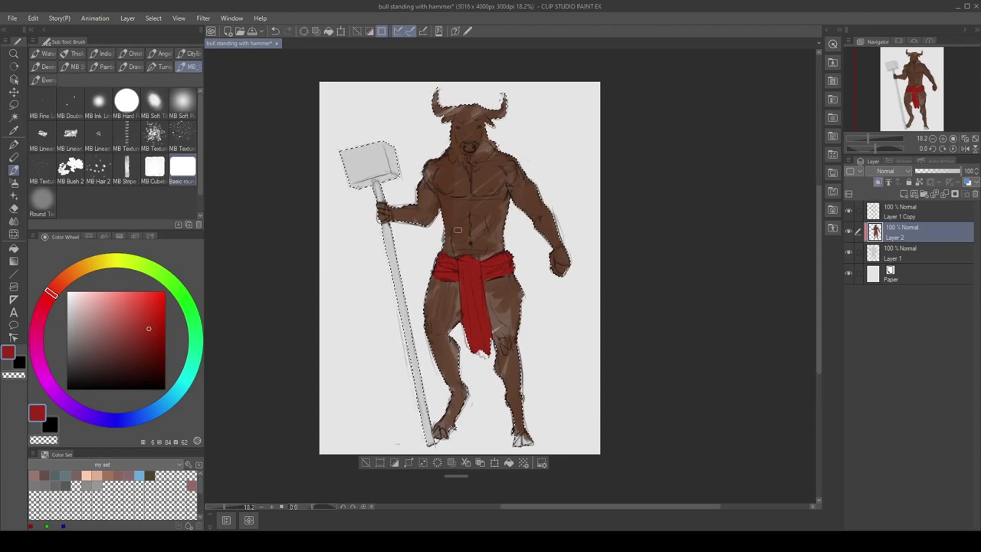
Brush lighter, yellower brown tones (up to hue 31) over the chest, abdomen and thighs with the textured brush.
left_click(423, 220, "alt")
left_click(481, 227, "alt")
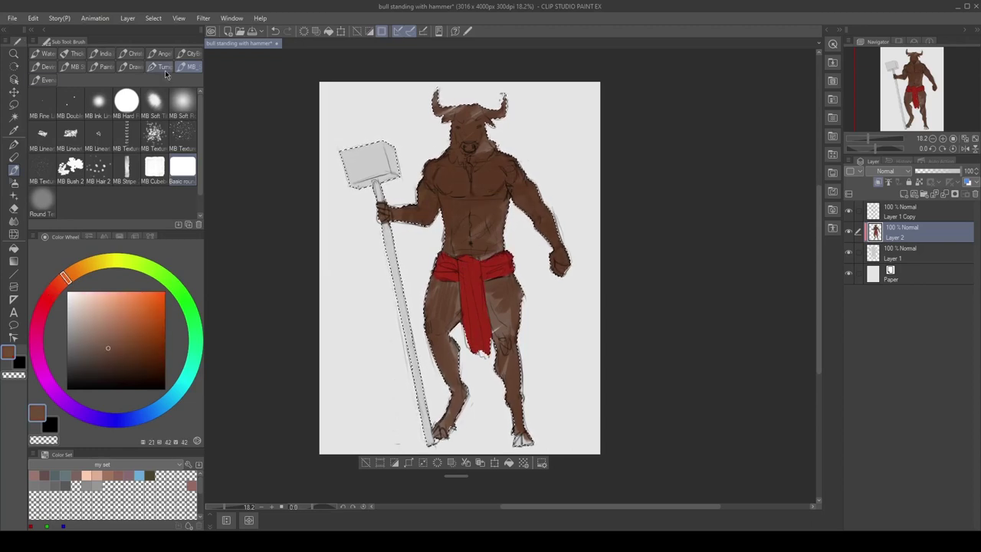
left_click(44, 79)
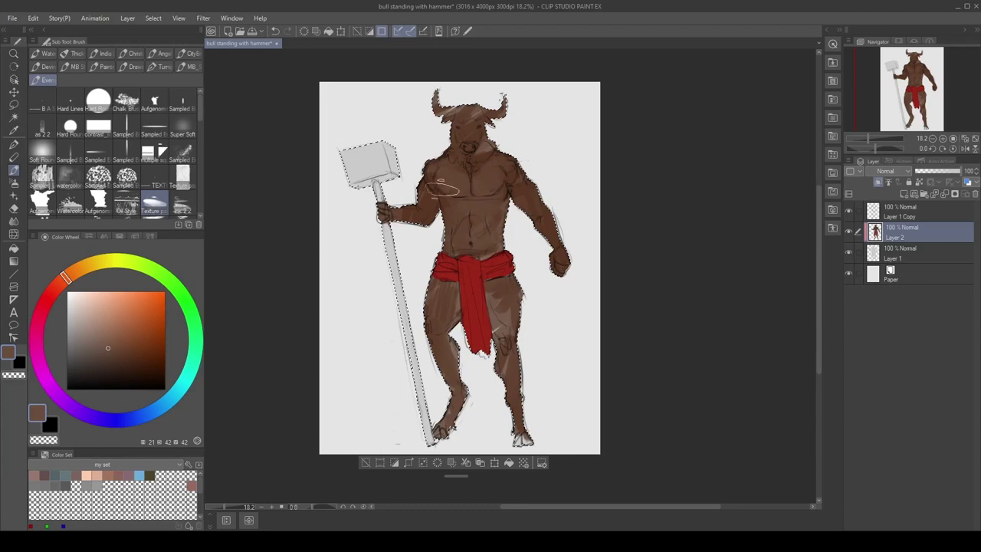
left_click_drag(67, 277, 77, 271)
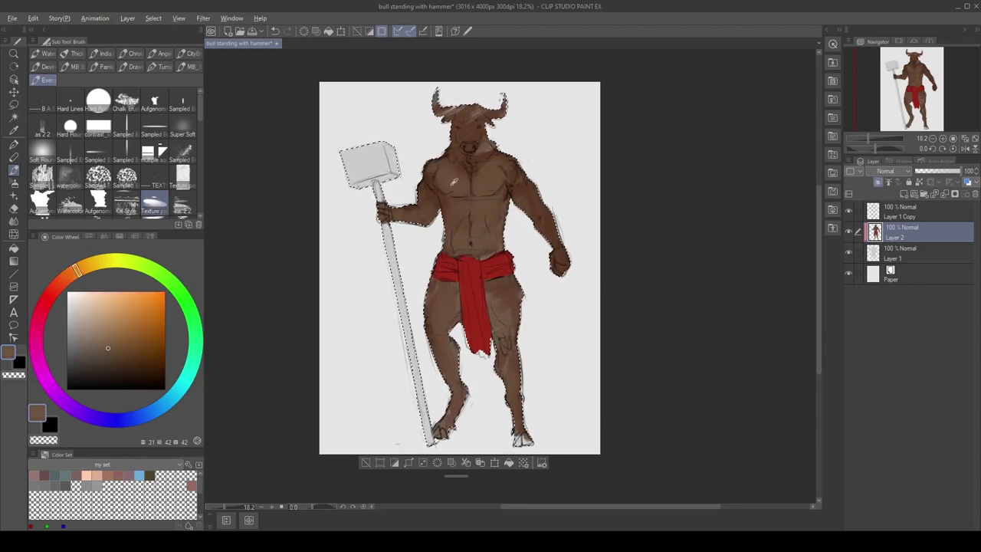
Vary the brown skin tones on the torso, arms and legs using shades sampled from the painted body.
left_click(525, 175, "alt")
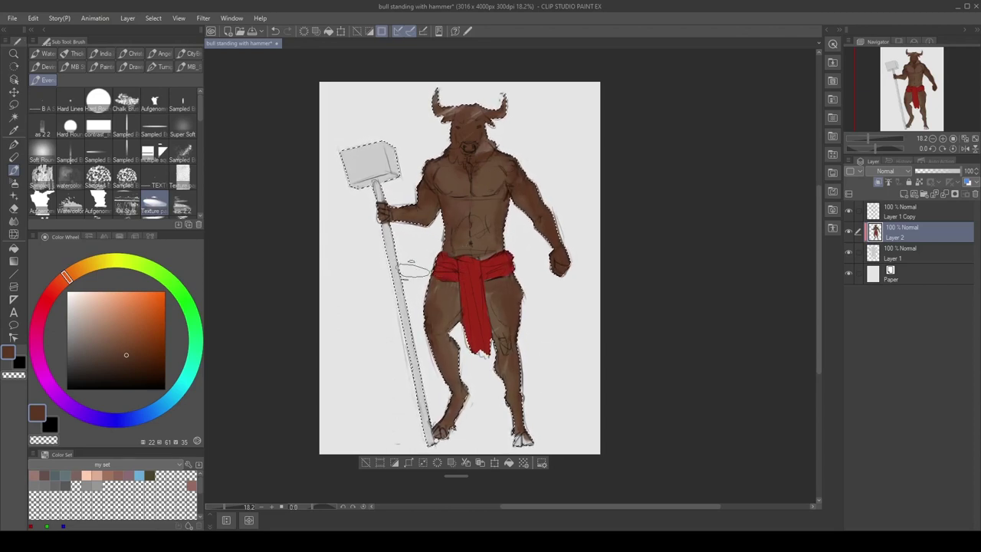
left_click(481, 242, "alt")
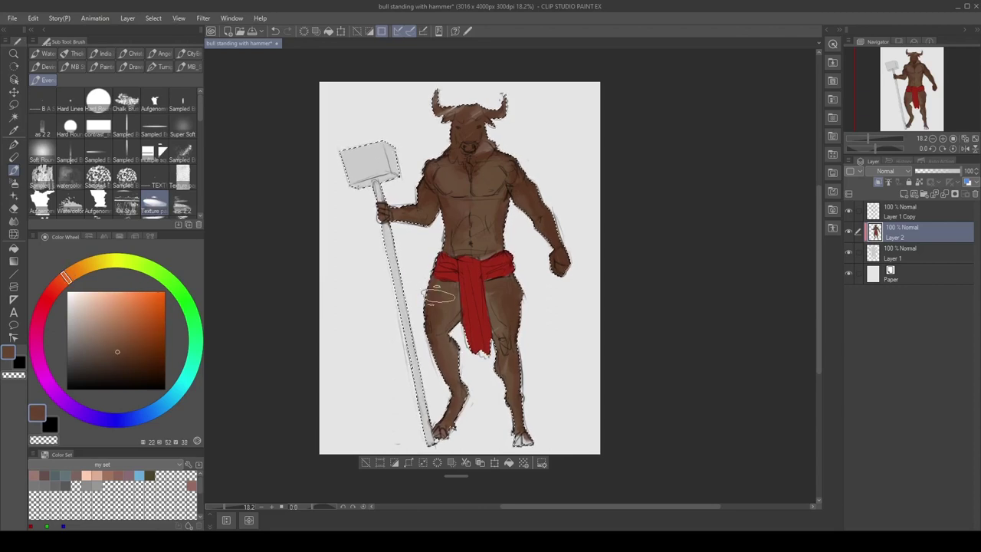
left_click(494, 239, "alt")
left_click(508, 379, "alt")
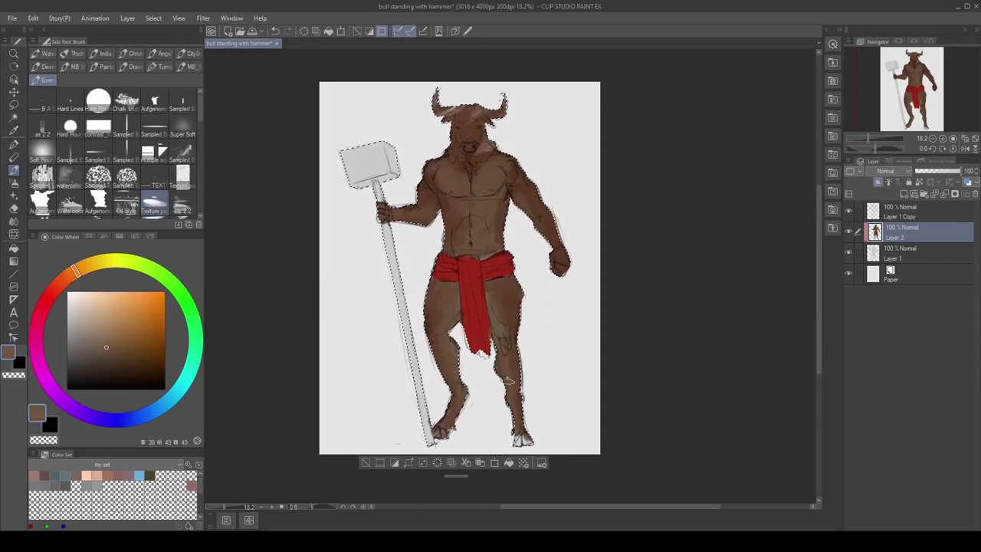
left_click(480, 255, "alt")
key("alt")
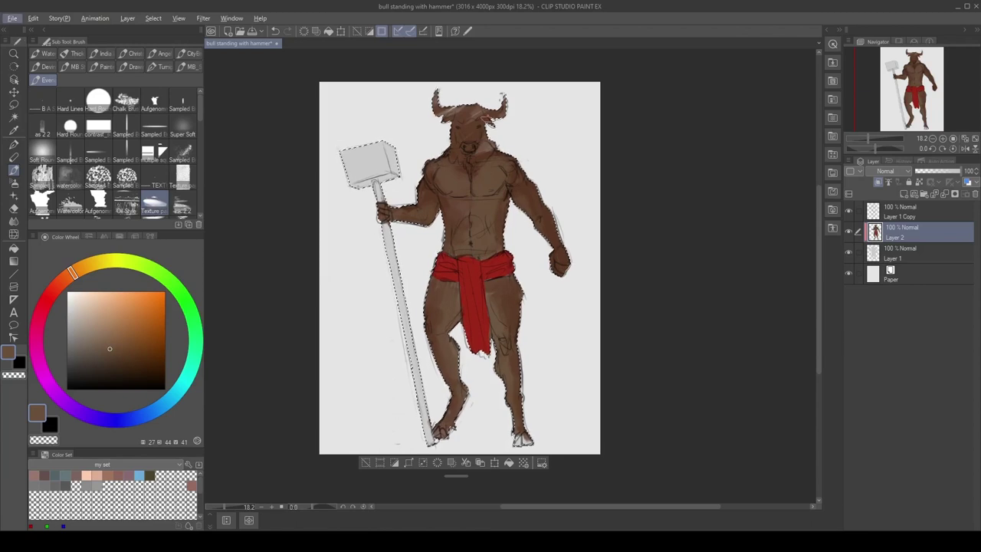
Darken the hands, hooves and muzzle with greyish brown and paint the horns pale beige.
left_click(76, 363)
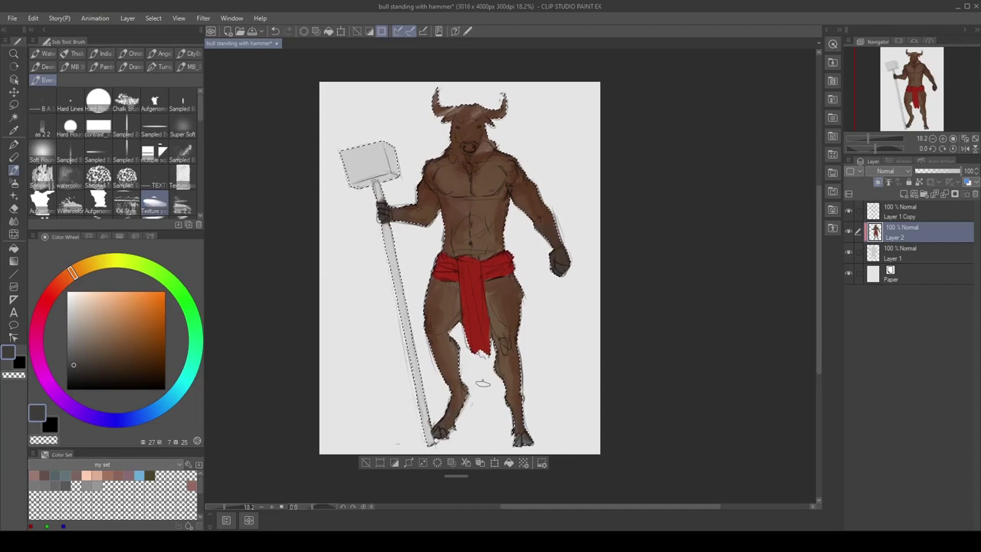
left_click(77, 319)
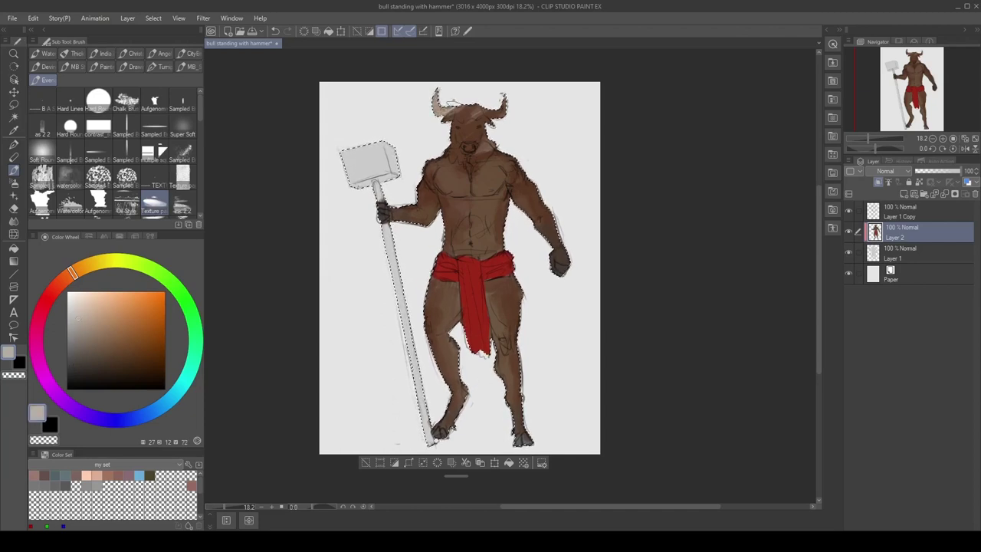
left_click(564, 262, "alt")
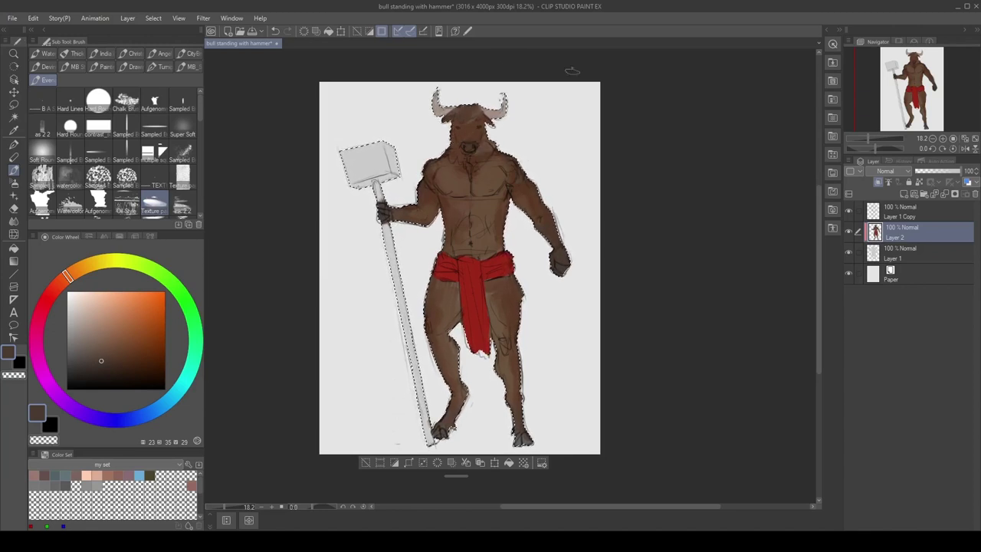
Lower the Layer 1 Copy sketch to 62% opacity and blend the painted colours on Layer 2 with Color Jitter.
left_click(920, 212)
left_click(944, 171)
key("j")
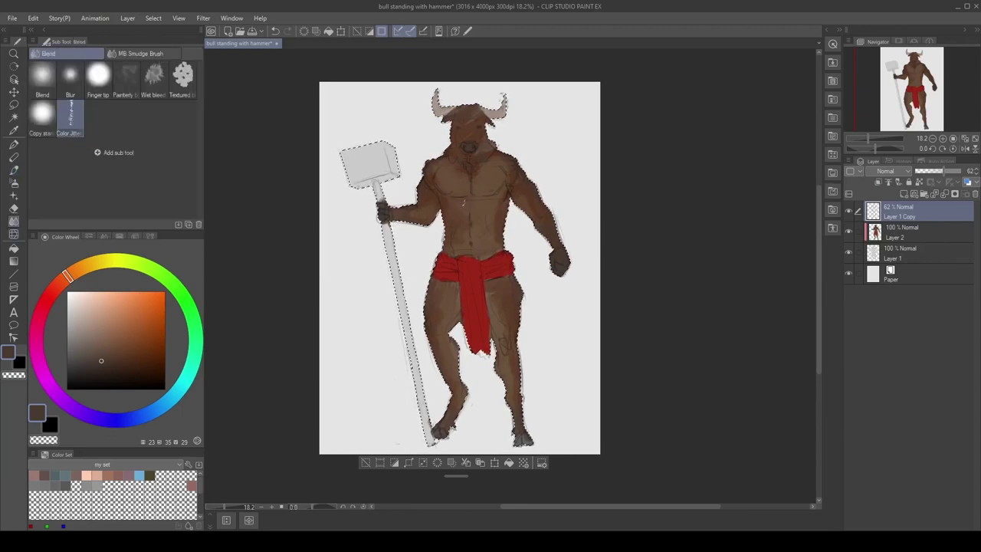
left_click(902, 237)
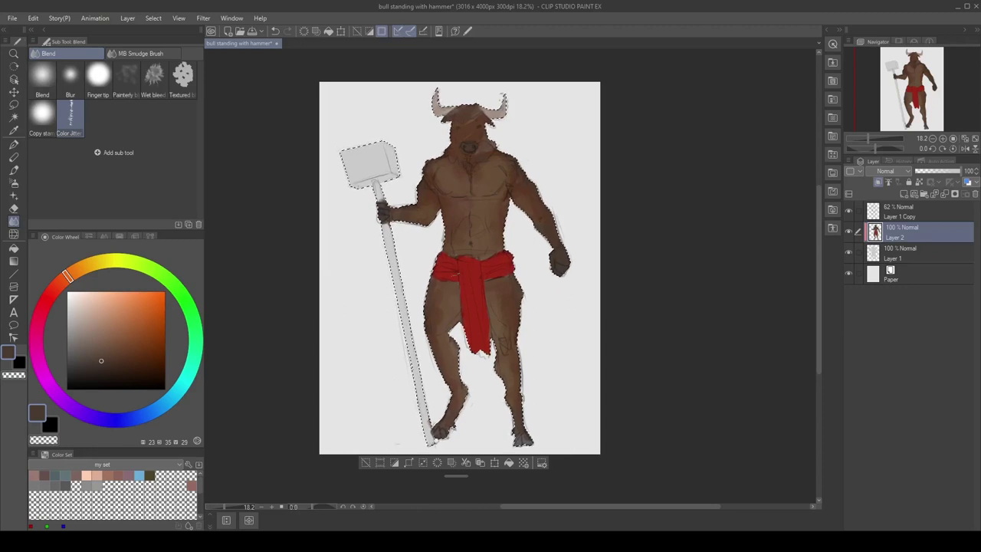
left_click_drag(480, 224, 508, 254)
Add a clipped layer above Layer 2 and speckle the bull's skin with orange using an MB texture brush.
left_click(903, 194)
left_click(878, 182)
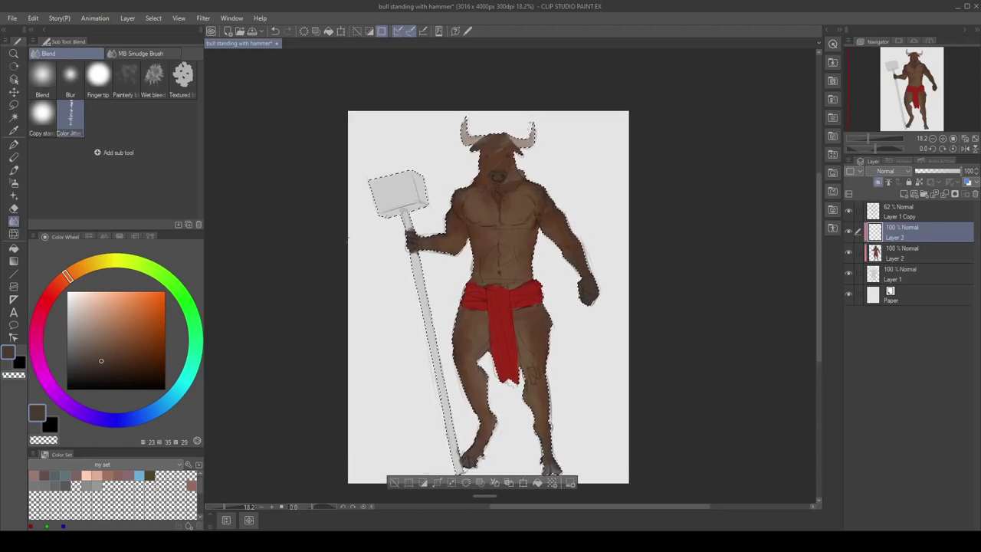
key("b")
left_click(191, 67)
left_click(43, 168)
left_click(137, 309)
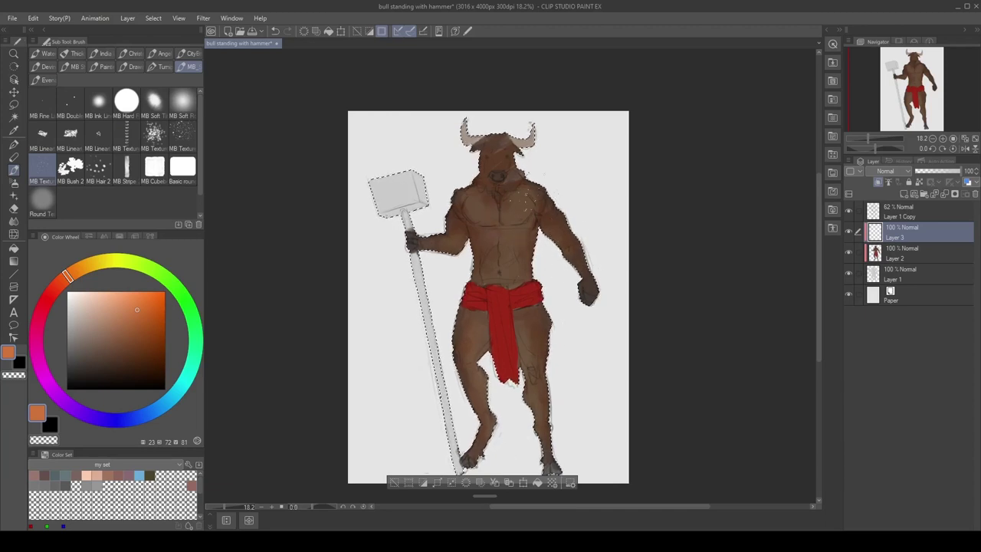
Speckle the figure with blue texture (hue 203) and set Layer 3's opacity to 40%.
left_click(163, 404)
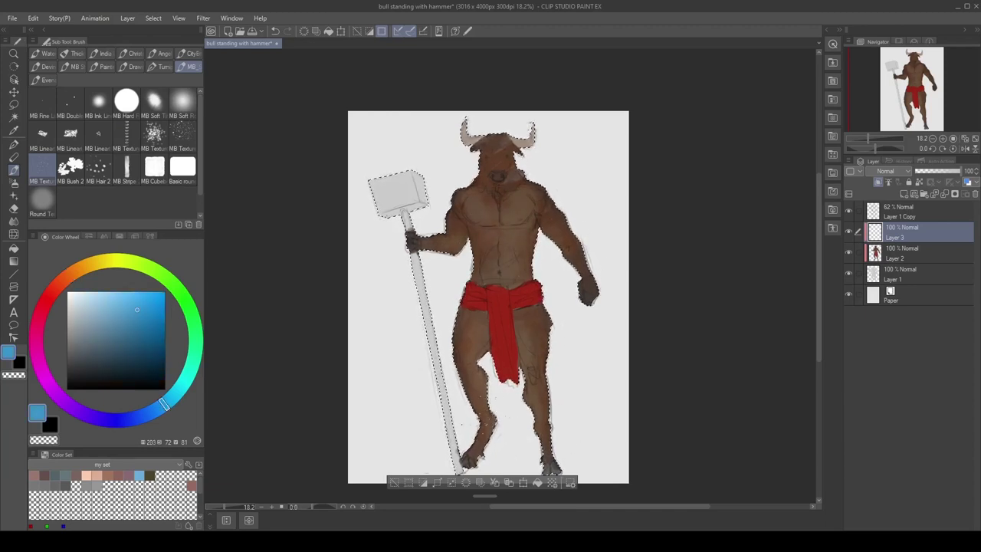
left_click(935, 170)
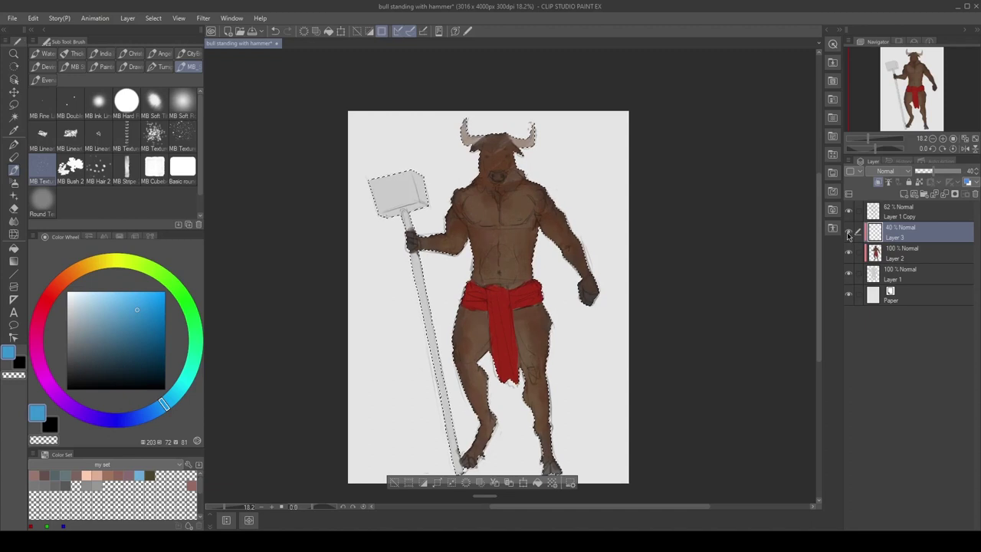
Merge Layer 3 into Layer 2, lasso the hammer handle, fill it with muted brown (hue 25, saturation 25, value 57), and clear the selection.
key("ctrl+e")
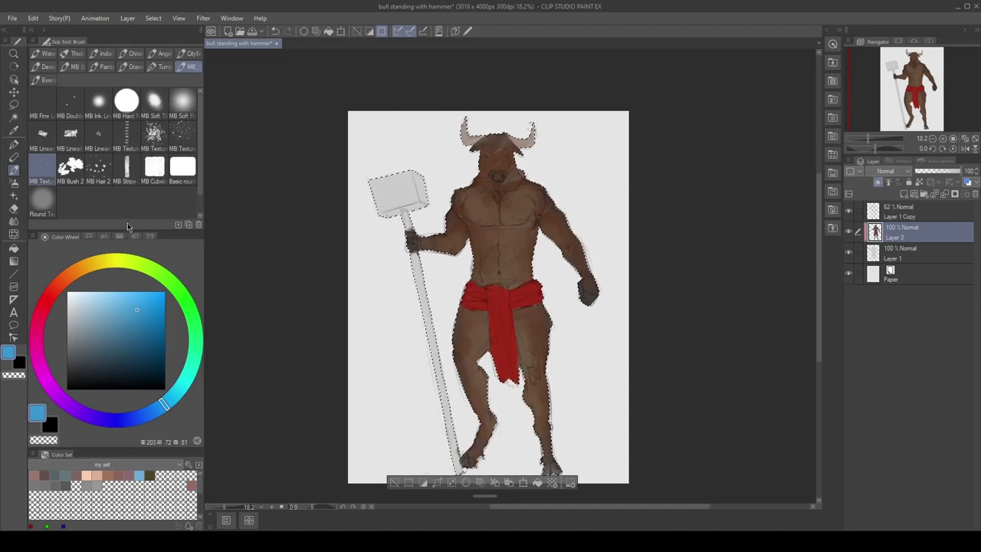
left_click(70, 275)
left_click(91, 334)
key("m")
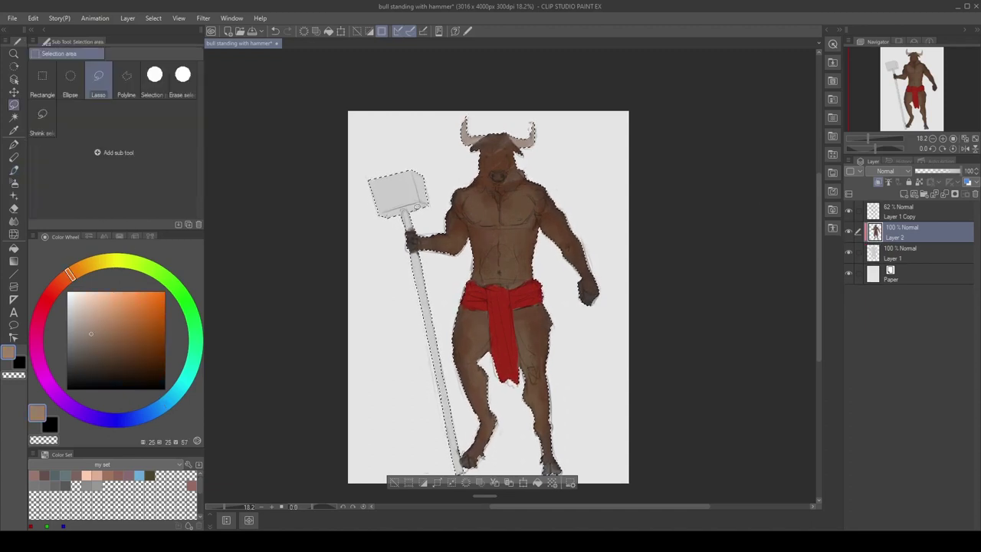
mouse_move(404, 211)
left_mouse_down()
mouse_move(418, 226)
mouse_move(400, 229)
left_mouse_up()
mouse_move(409, 261)
left_mouse_down()
mouse_move(383, 281)
mouse_move(470, 476)
left_mouse_up()
left_click_drag(429, 256, 428, 255)
key("g")
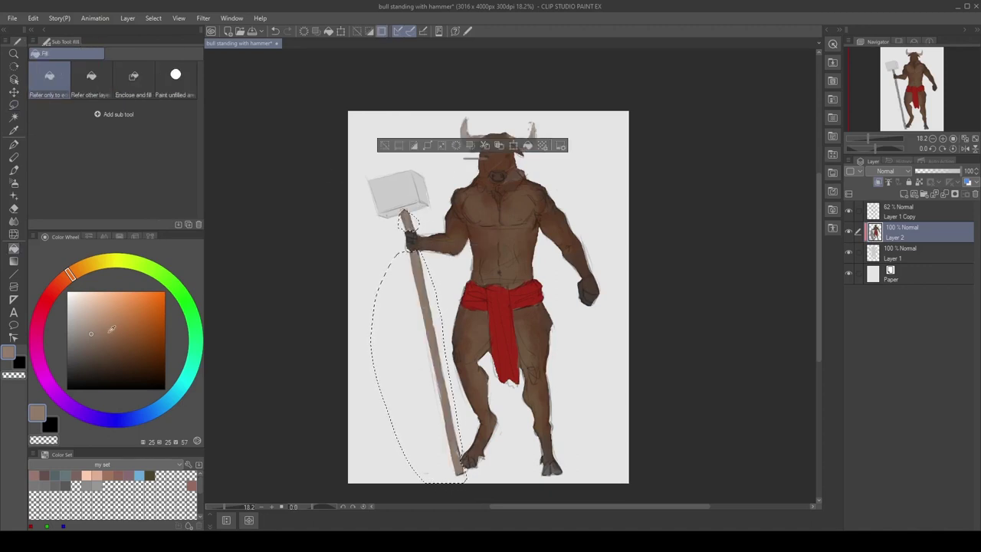
left_click(433, 289, "alt")
key("m")
left_click(488, 274)
Shift the handle's brown to hue 34 and paint the hammer head neutral grey with the Basic round brush.
key("b")
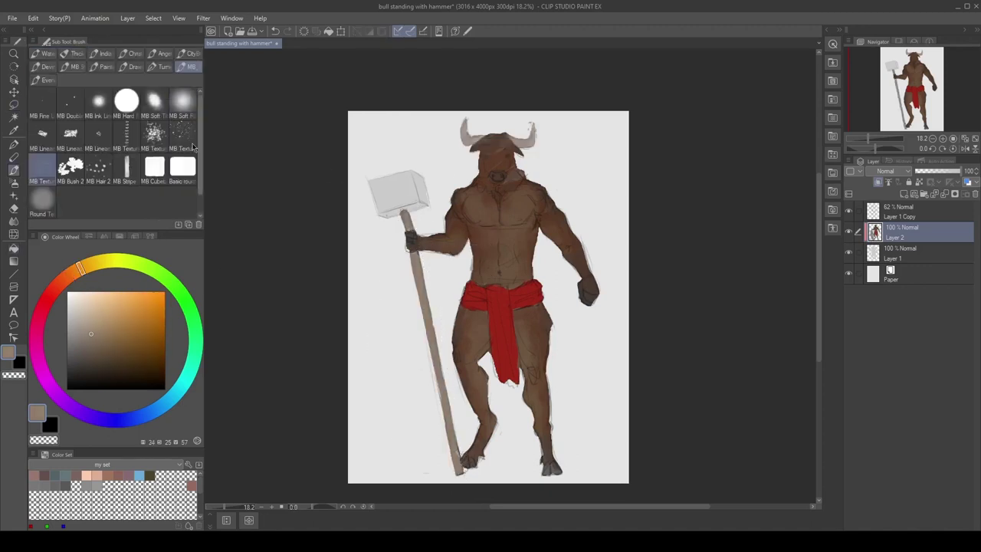
left_click(183, 168)
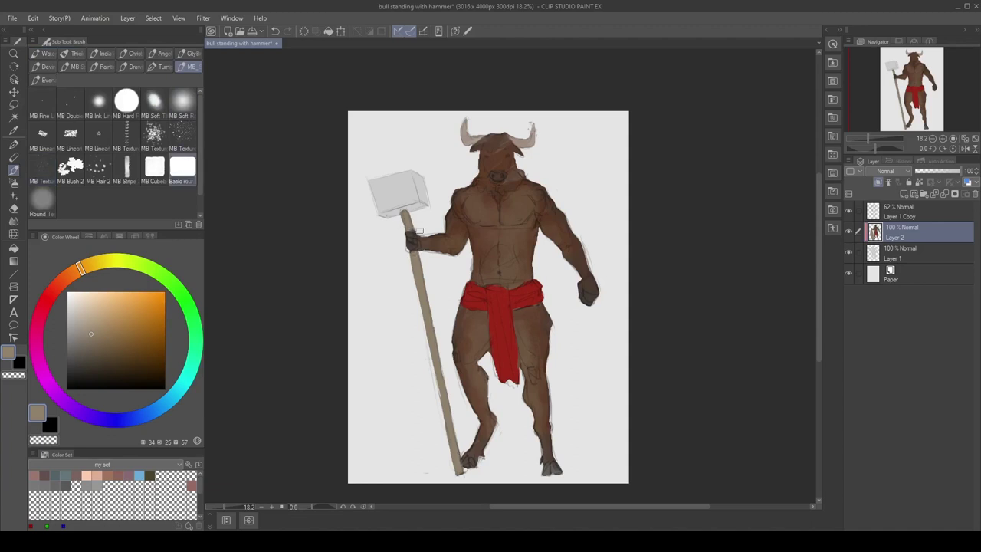
left_click_drag(67, 321, 67, 336)
mouse_move(372, 182)
left_mouse_down()
mouse_move(414, 184)
mouse_move(387, 220)
mouse_move(412, 207)
left_mouse_up()
left_click_drag(440, 138, 424, 135)
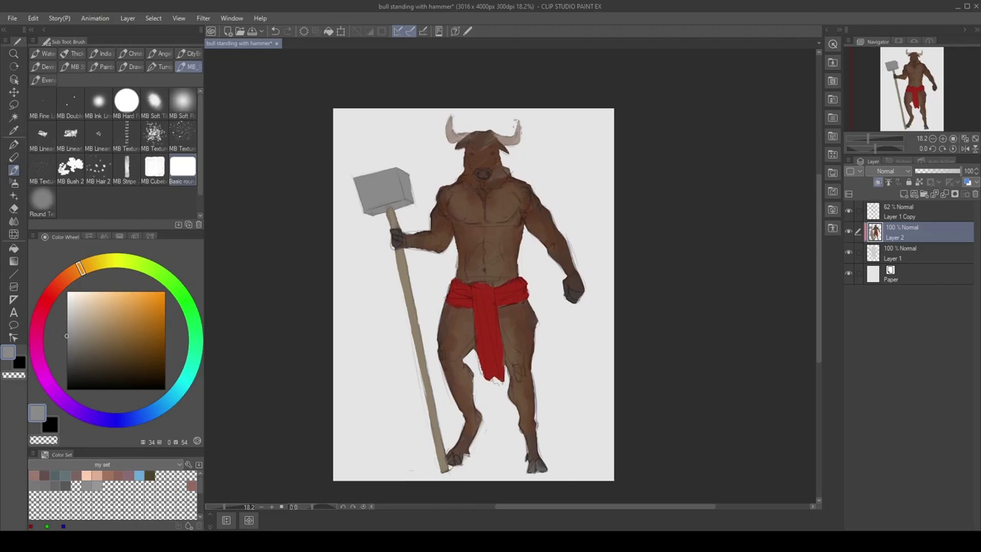
Repaint the bull's face and shoulder on Layer 2 with a texture brush in browns sampled from the skin.
key("j")
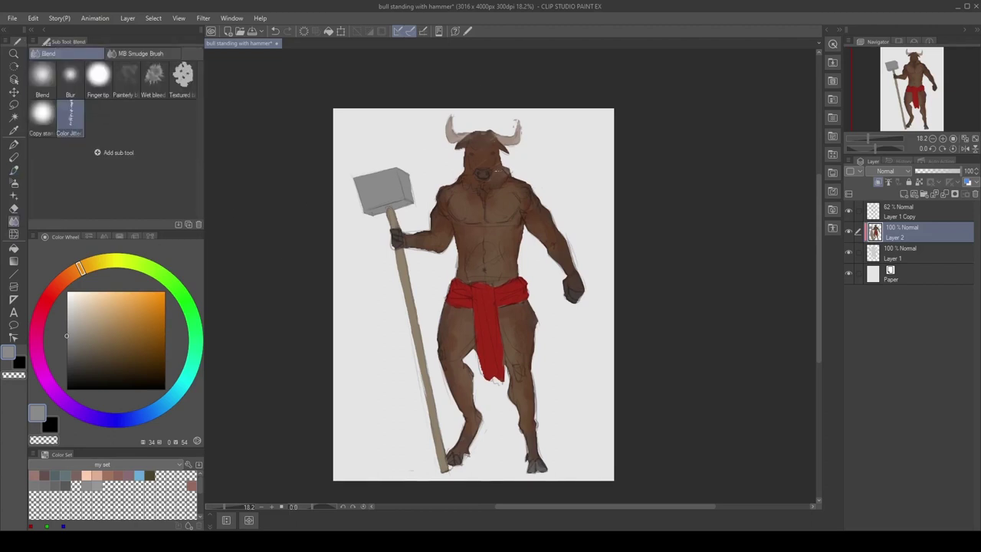
key("b")
left_click(464, 192, "alt")
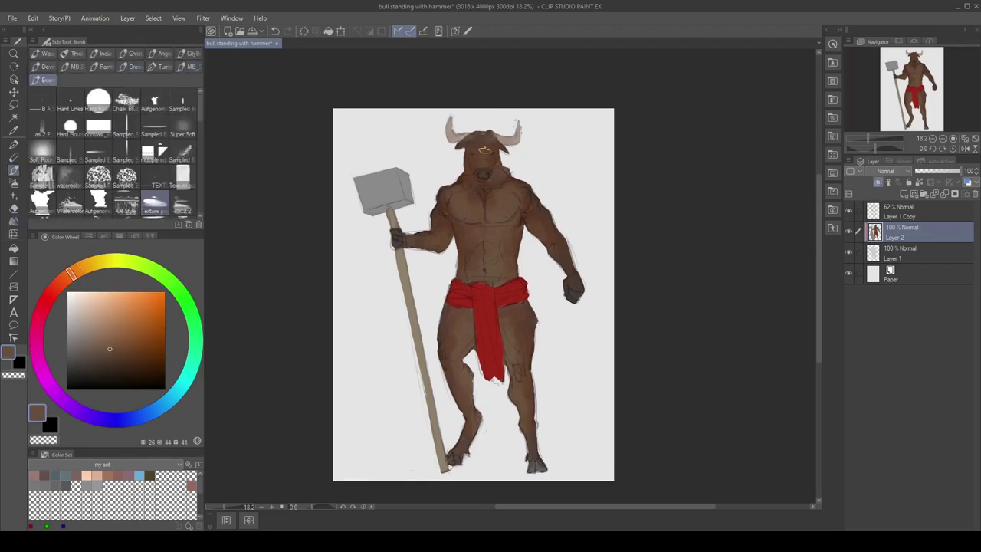
left_click(448, 205, "alt")
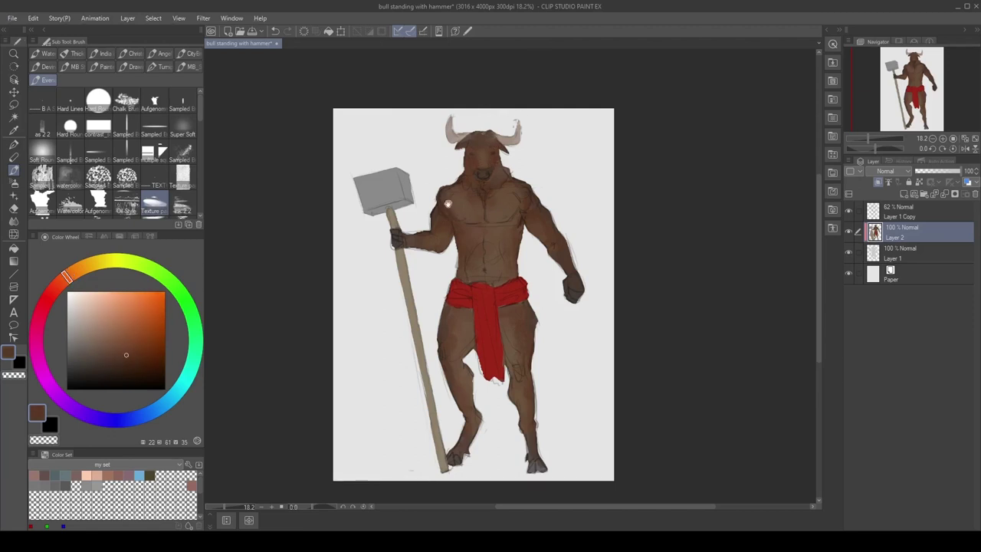
left_click_drag(448, 204, 472, 197)
left_click(505, 199, "alt")
Refine the muzzle, jaw and neck with sampled dark browns, and compare the result with Layer 2 hidden.
left_click(494, 173, "alt")
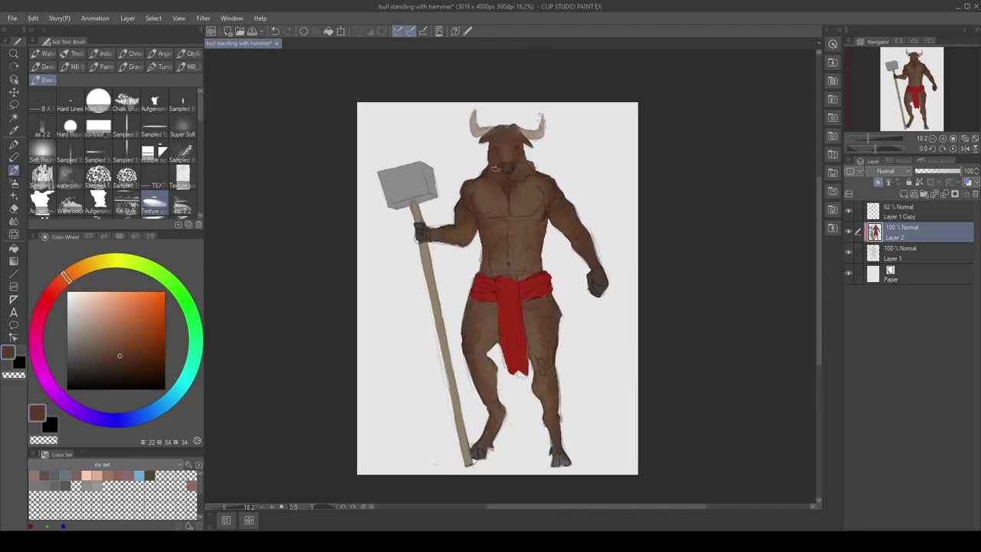
left_click(510, 169, "alt")
left_click_drag(519, 175, 529, 170)
left_click(522, 174, "alt")
left_click(509, 184, "alt")
left_click(501, 152, "alt")
left_click(848, 231)
left_click(849, 231)
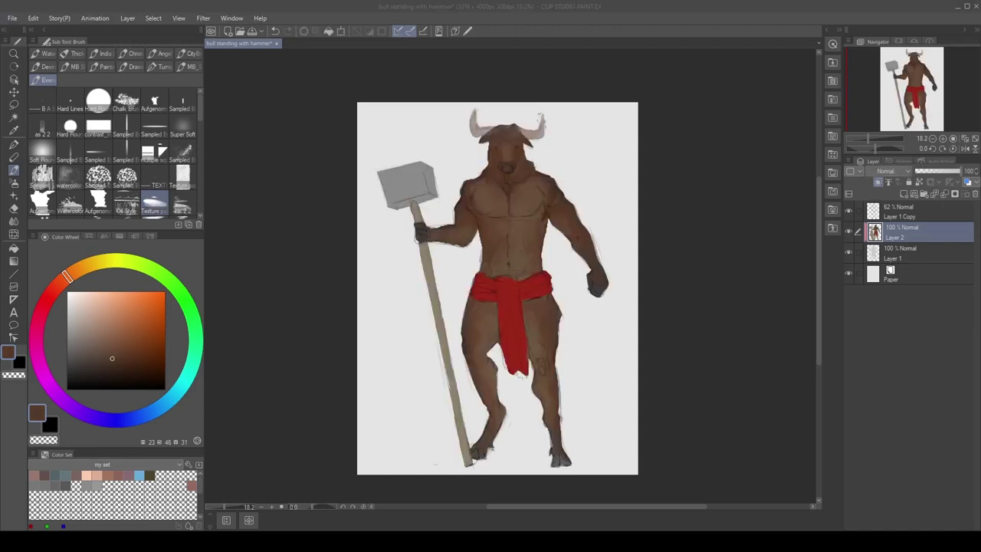
Add a clipped layer above Layer 2 in Hard light mode and choose a dark reddish brown, hue 17, for shadows.
left_click(904, 194)
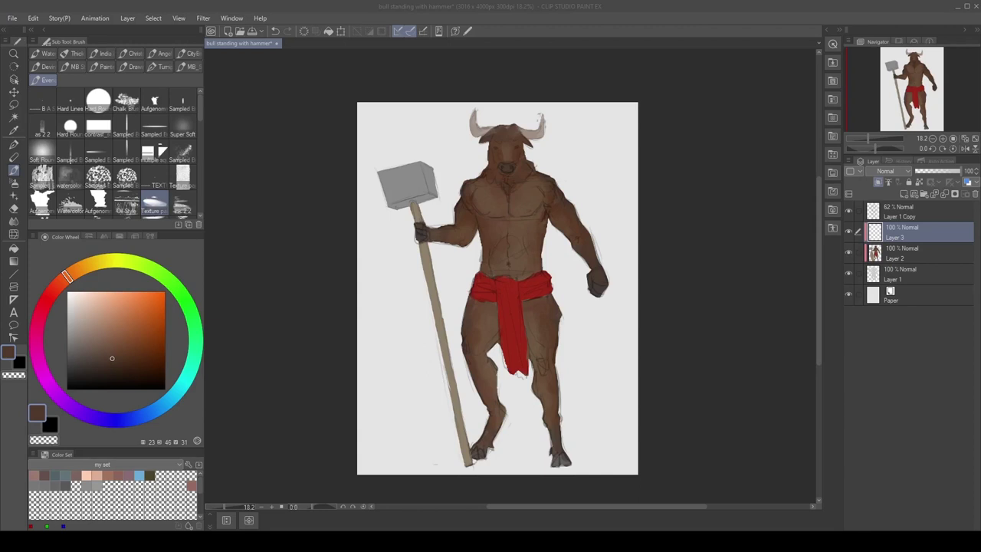
left_click(89, 355)
left_click(891, 171)
left_click(901, 286)
left_click_drag(486, 236, 506, 260)
key("ctrl+z")
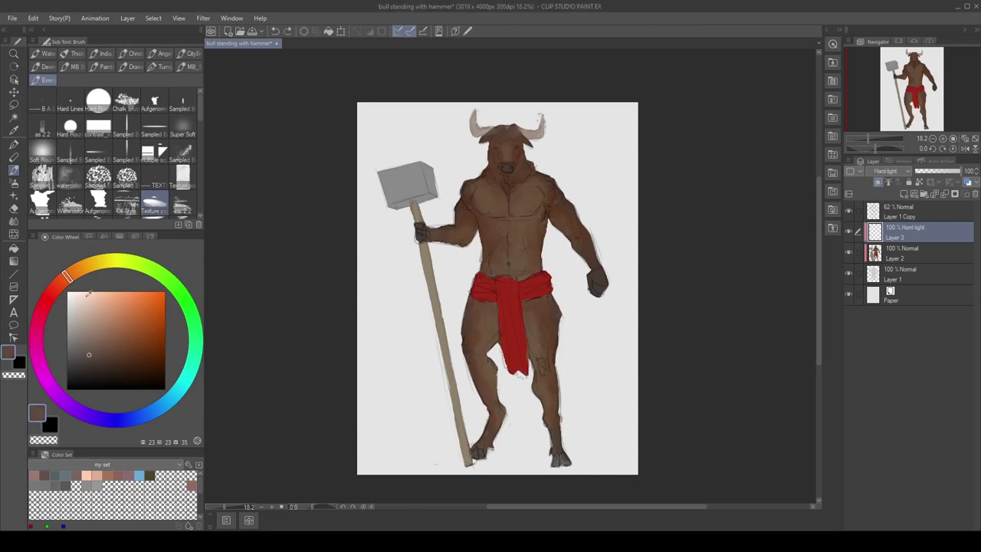
left_click(92, 355)
left_click(61, 282)
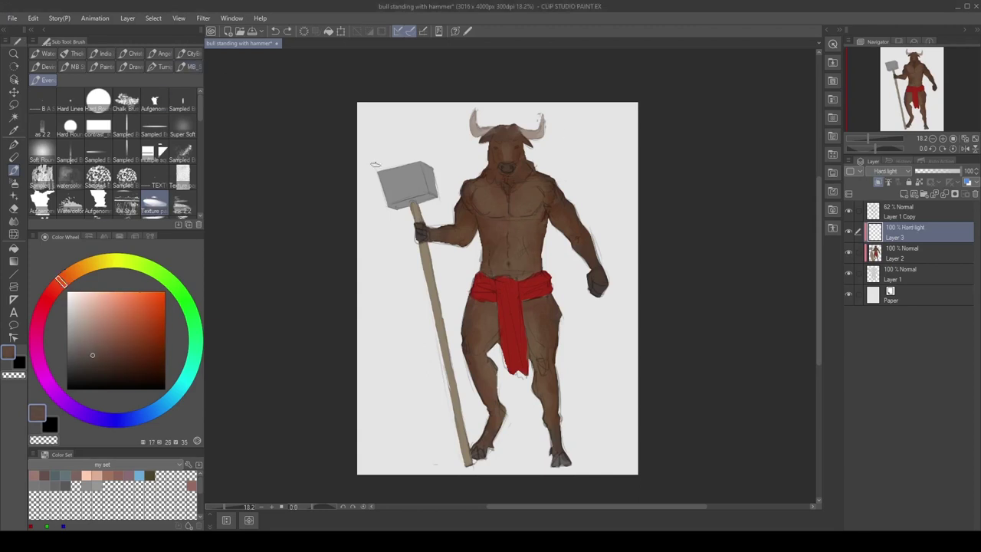
Shade the pectorals, midline and upper ribs on Layer 3 with the Basic round brush.
left_click(191, 67)
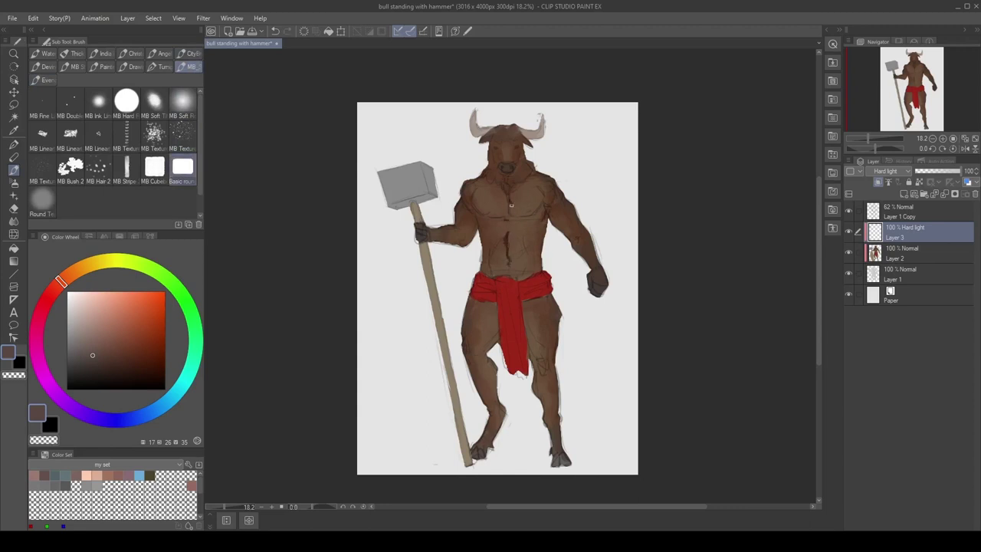
left_click_drag(536, 217, 544, 207)
key("]")
left_click_drag(477, 202, 508, 221)
left_click_drag(482, 229, 475, 203)
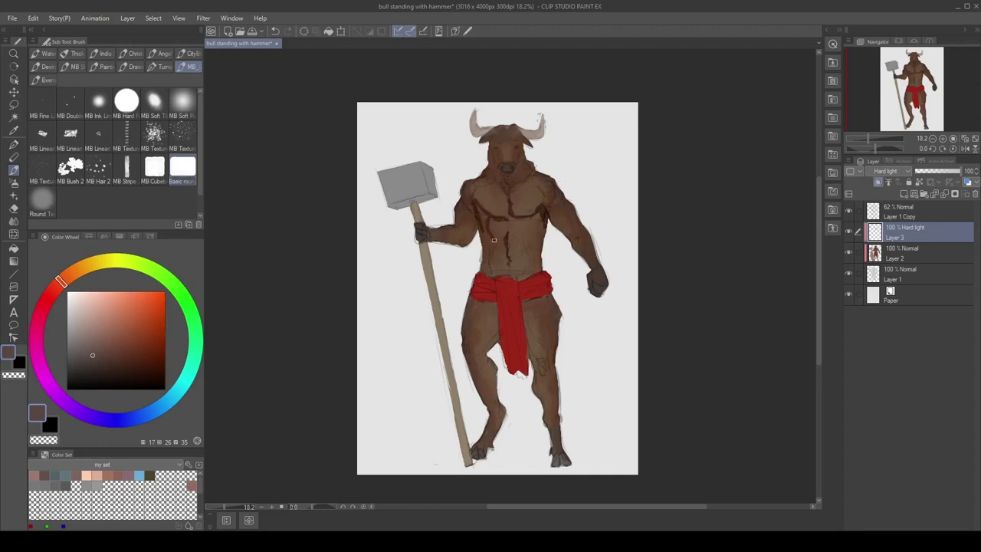
Paint shadows over the loincloth folds, the waist wrap, the torso side and the adjoining inner thigh.
mouse_move(500, 266)
left_mouse_down()
mouse_move(487, 234)
mouse_move(493, 299)
mouse_move(511, 302)
mouse_move(512, 372)
left_mouse_up()
mouse_move(512, 291)
left_mouse_down()
mouse_move(517, 371)
mouse_move(519, 279)
mouse_move(539, 273)
left_mouse_up()
mouse_move(482, 212)
left_mouse_down()
mouse_move(495, 272)
mouse_move(486, 272)
mouse_move(492, 348)
left_mouse_up()
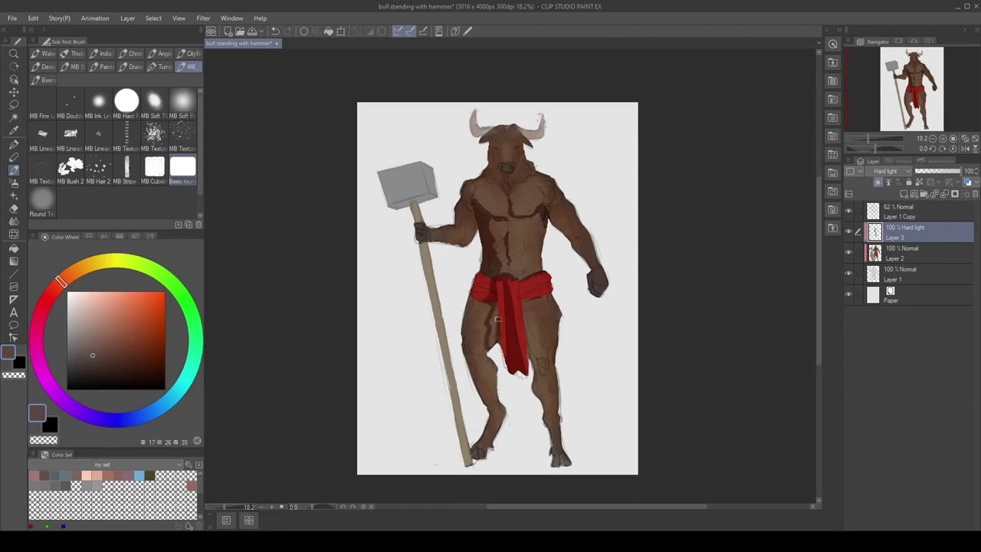
left_click_drag(498, 301, 492, 352)
mouse_move(488, 280)
left_mouse_down()
mouse_move(477, 295)
mouse_move(474, 288)
left_mouse_up()
mouse_move(495, 298)
left_mouse_down()
mouse_move(502, 262)
mouse_move(475, 267)
left_mouse_up()
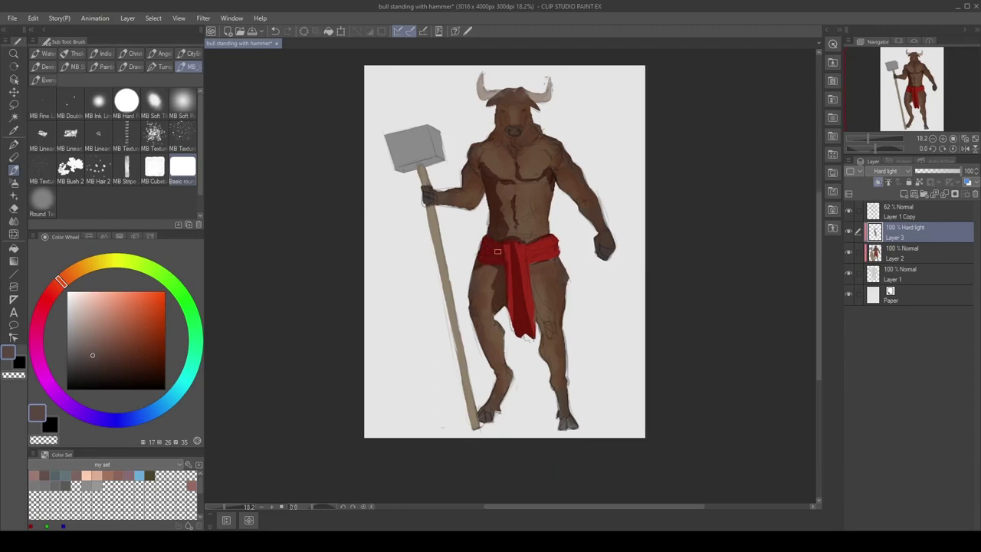
left_click_drag(532, 252, 557, 247)
left_click_drag(530, 262, 560, 254)
Shade the hanging arm and fist, one side of the head, the hammer-holding arm and the hammer head's underside.
scroll(563, 228, "up", 1)
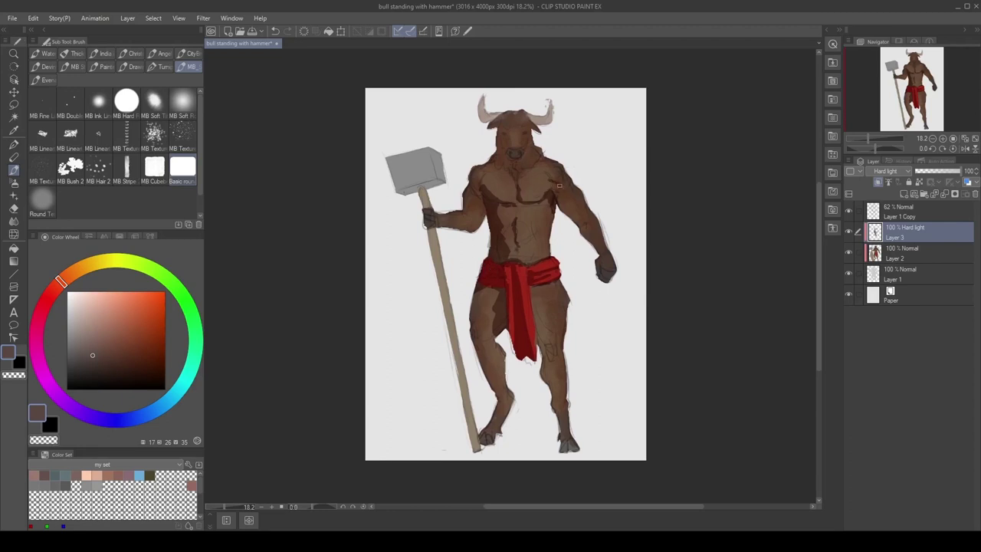
mouse_move(560, 188)
left_mouse_down()
mouse_move(595, 239)
mouse_move(558, 197)
left_mouse_up()
left_click_drag(611, 270, 604, 278)
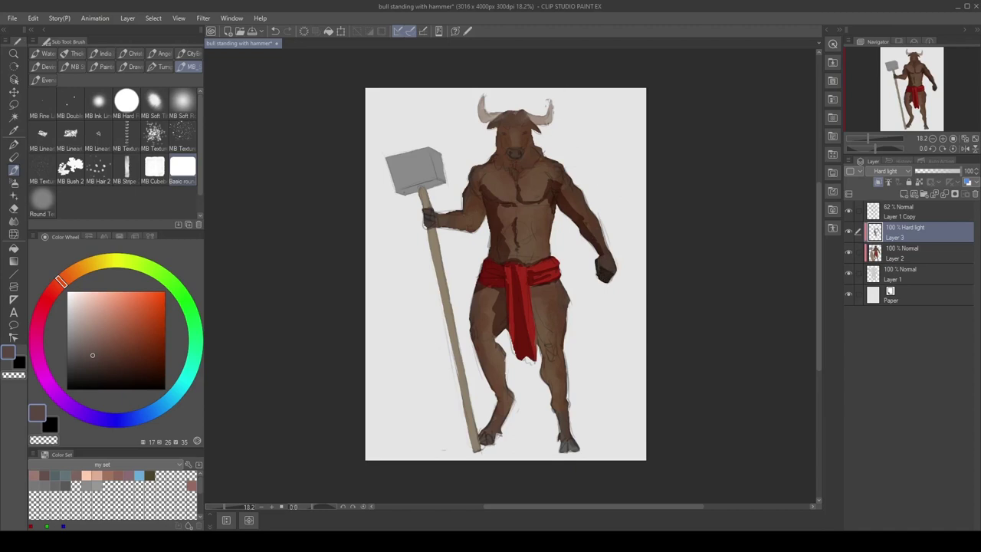
mouse_move(517, 159)
left_mouse_down()
mouse_move(472, 181)
mouse_move(512, 147)
mouse_move(485, 111)
mouse_move(505, 125)
left_mouse_up()
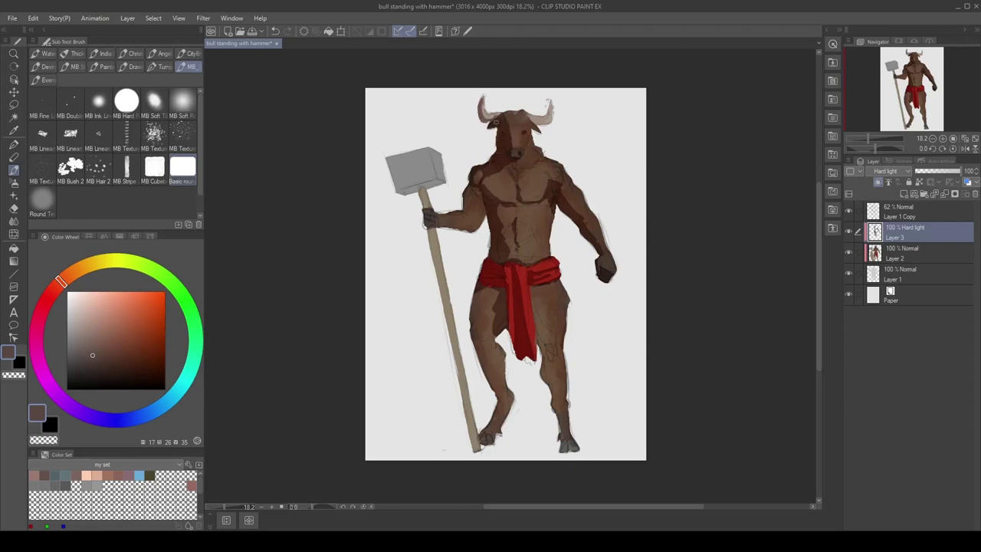
mouse_move(475, 228)
left_mouse_down()
mouse_move(466, 213)
mouse_move(471, 187)
mouse_move(481, 230)
mouse_move(477, 202)
mouse_move(467, 228)
mouse_move(428, 225)
left_mouse_up()
mouse_move(421, 190)
left_mouse_down()
mouse_move(431, 207)
mouse_move(405, 192)
mouse_move(442, 177)
left_mouse_up()
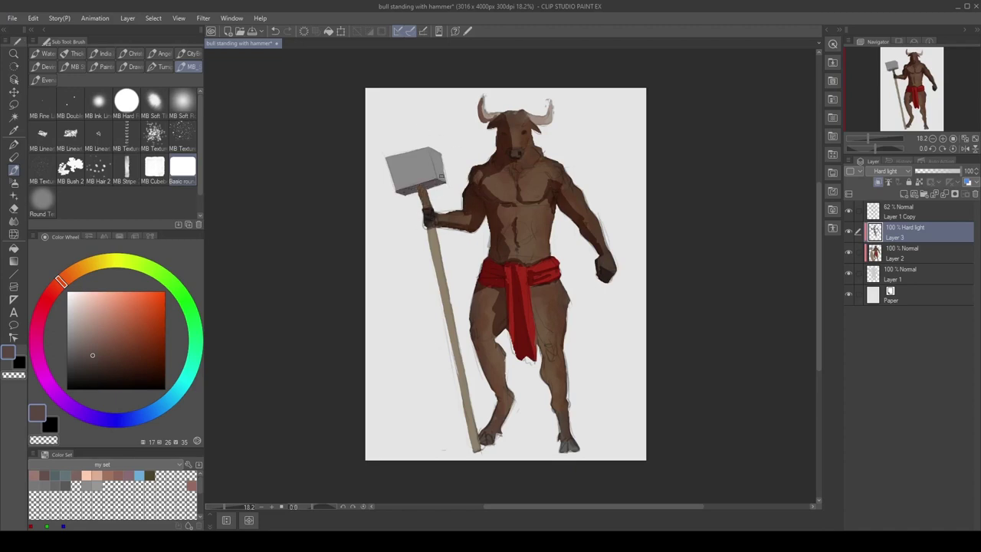
Add shadow strokes along the hammer handle and down both legs to the hooves.
mouse_move(426, 229)
left_mouse_down()
mouse_move(475, 445)
mouse_move(495, 438)
left_mouse_up()
mouse_move(500, 388)
left_mouse_down()
mouse_move(498, 414)
mouse_move(476, 446)
left_mouse_up()
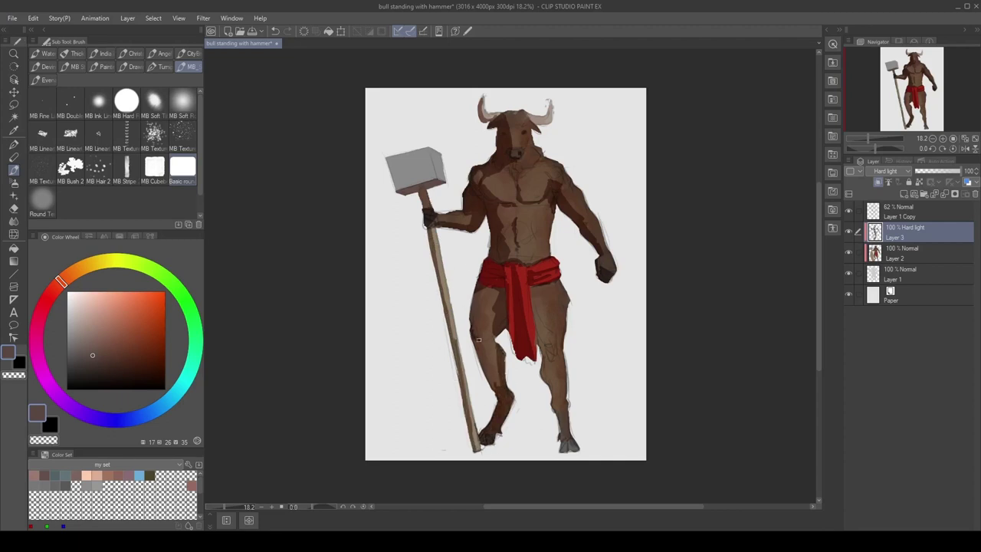
left_click_drag(480, 339, 495, 391)
mouse_move(480, 292)
left_mouse_down()
mouse_move(473, 320)
mouse_move(490, 326)
mouse_move(483, 361)
left_mouse_up()
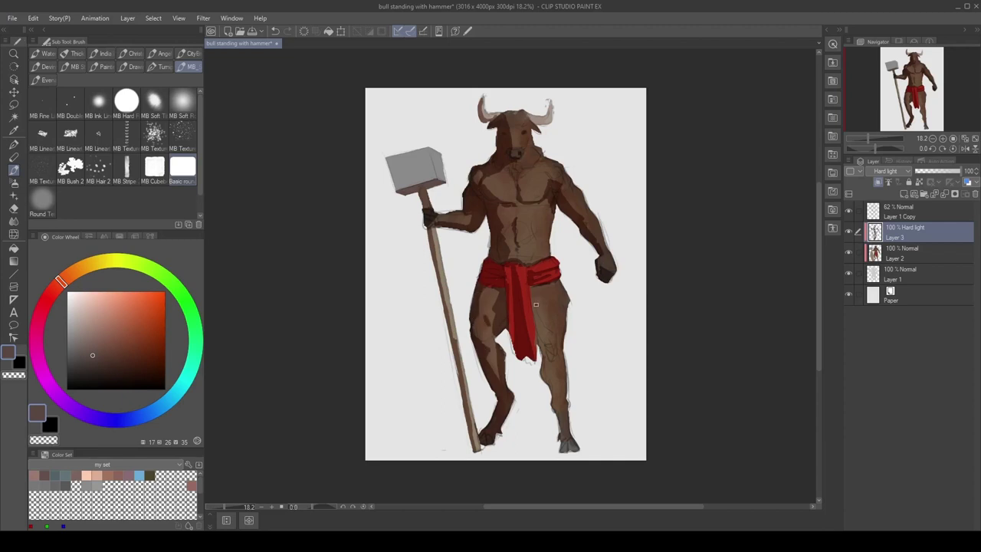
mouse_move(536, 304)
left_mouse_down()
mouse_move(546, 345)
mouse_move(566, 309)
mouse_move(537, 323)
mouse_move(554, 394)
mouse_move(542, 354)
left_mouse_up()
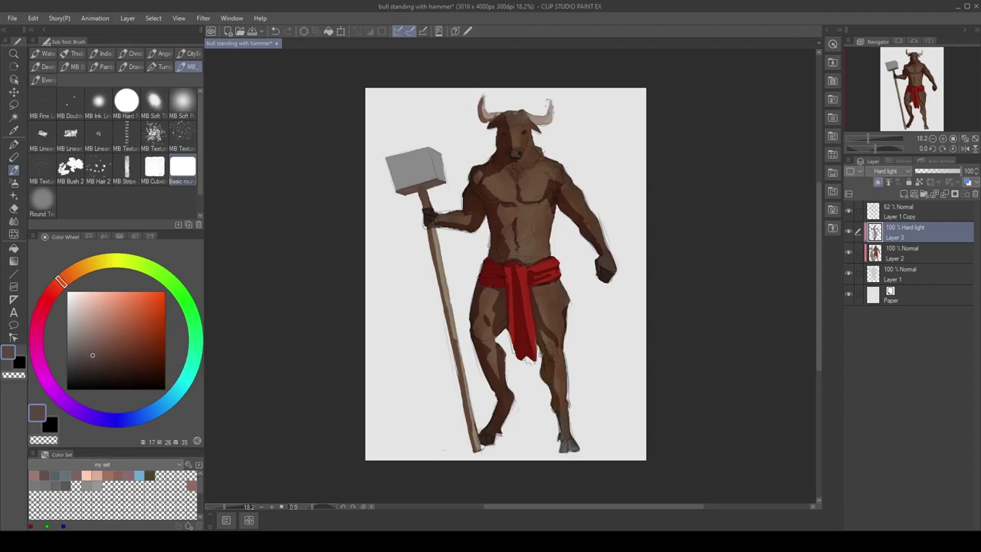
left_click_drag(562, 439, 557, 434)
left_click_drag(496, 284, 489, 305)
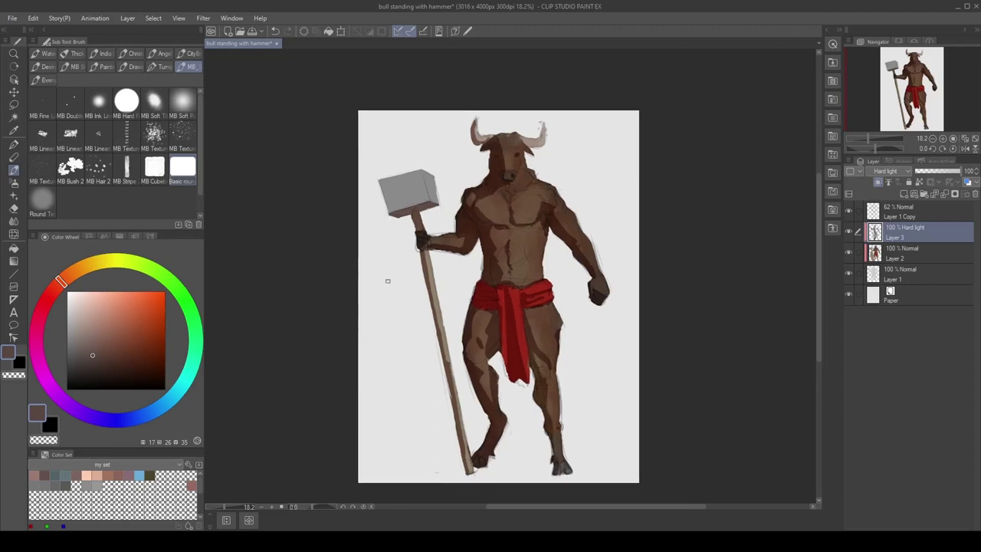
Build up textured shadows across the torso, legs, arms, head and horns with the Texture brush.
left_click(13, 222)
left_click(14, 170)
left_click(46, 80)
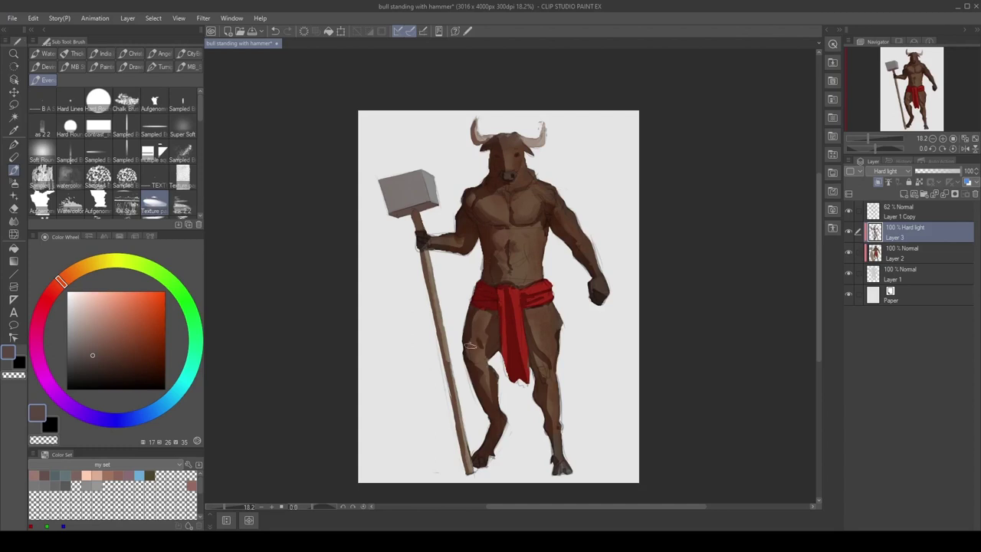
left_click_drag(541, 302, 525, 253)
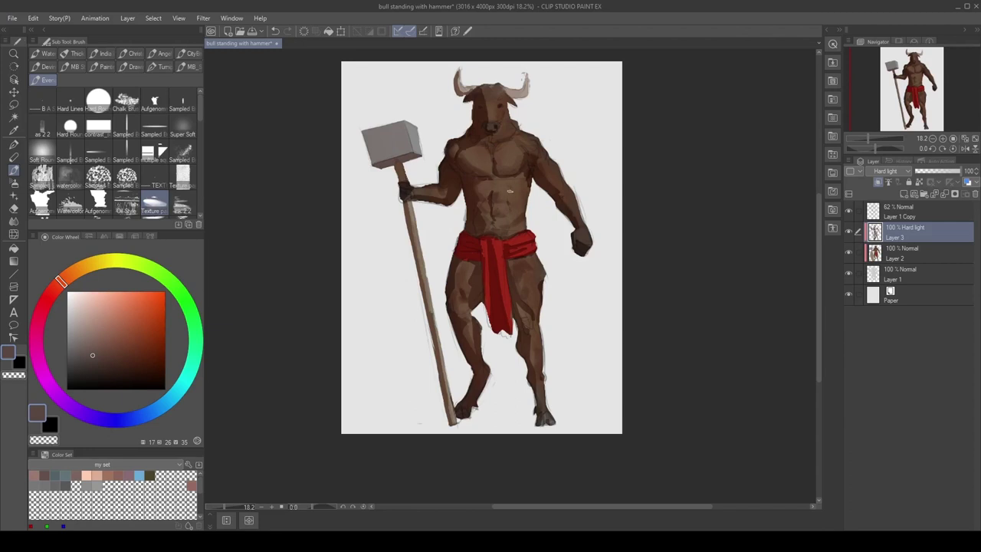
left_click_drag(522, 140, 507, 171)
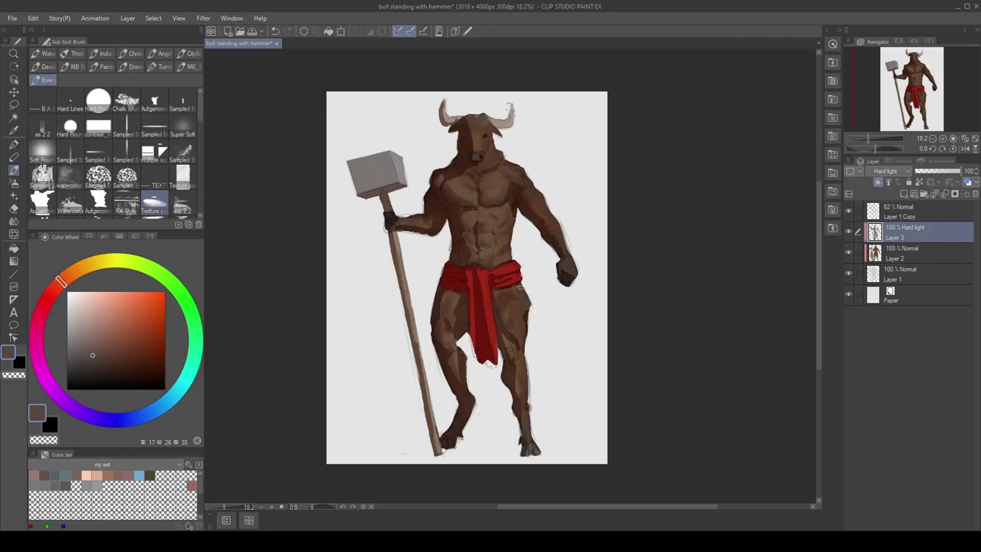
left_click_drag(427, 239, 439, 246)
mouse_move(479, 129)
left_mouse_down()
mouse_move(492, 139)
mouse_move(526, 113)
left_mouse_up()
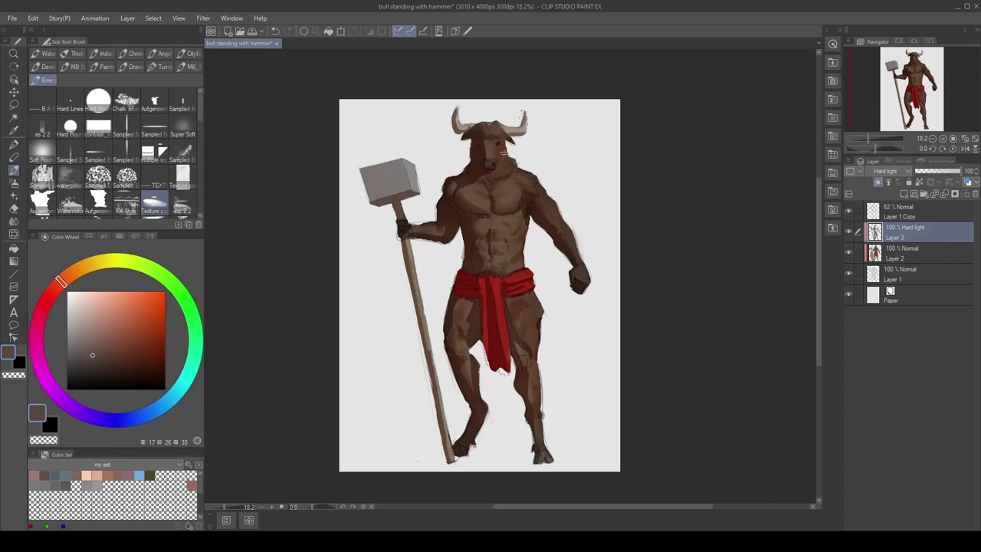
Soften the Layer 3 shadows with the kneaded eraser and the Color Jitter blend tool.
key("e")
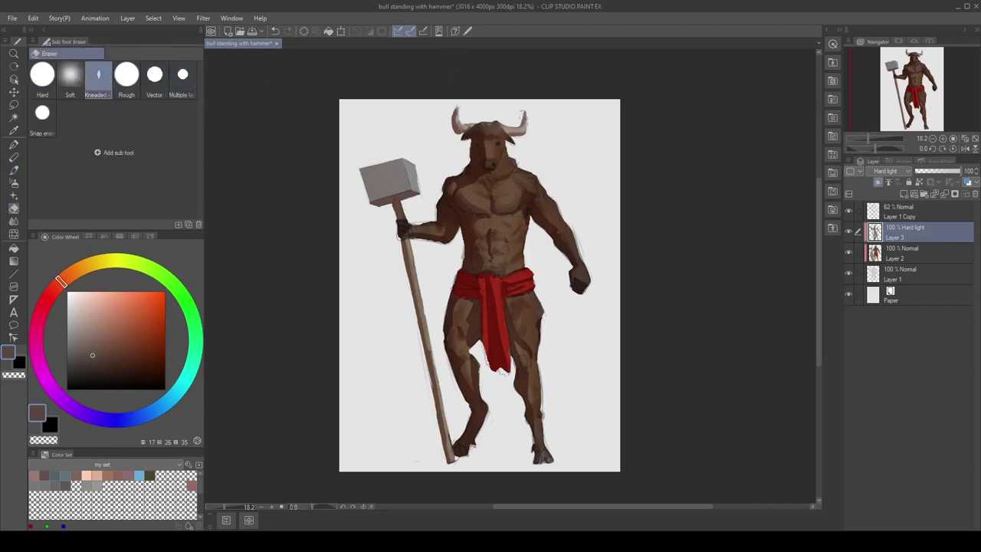
key("j")
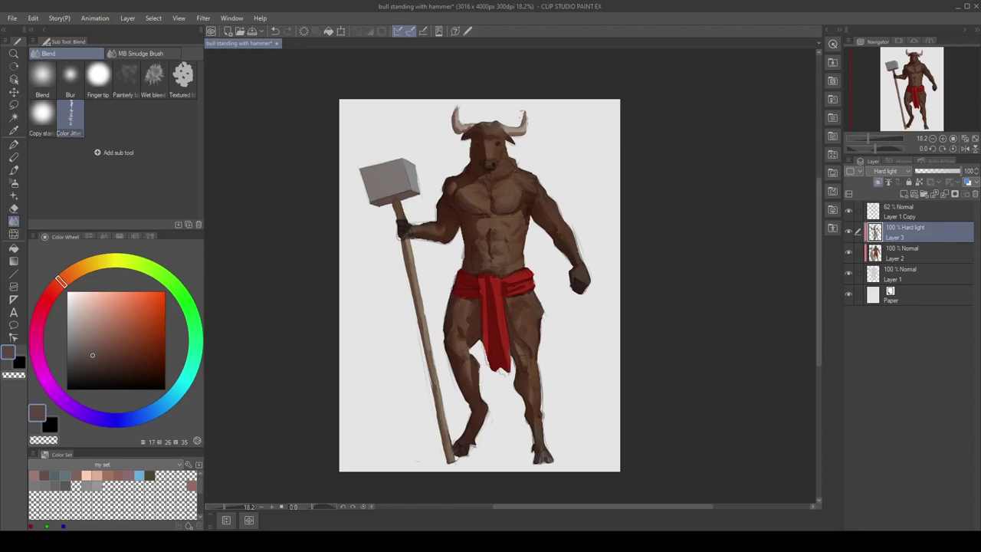
left_click_drag(451, 229, 501, 229)
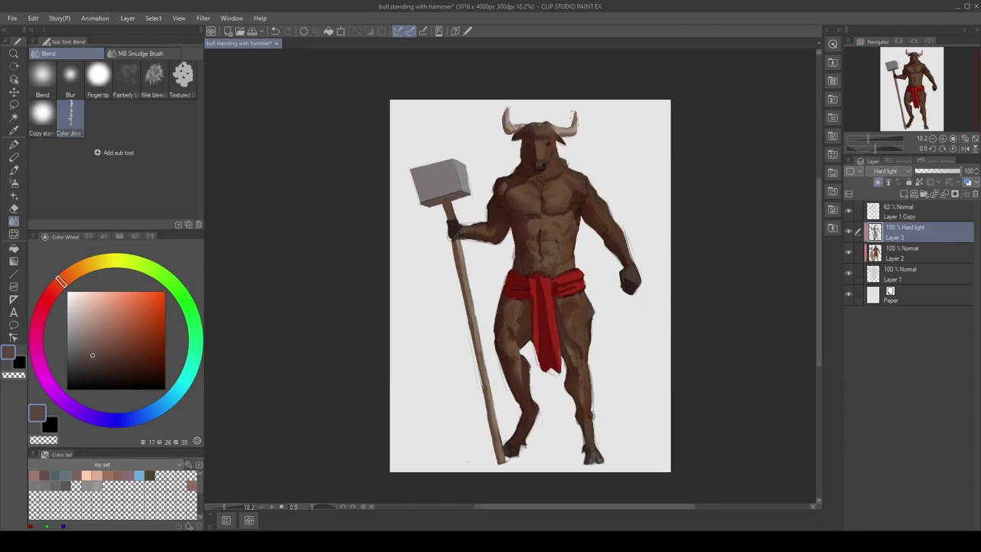
left_click_drag(529, 261, 519, 253)
Add a new layer above Layer 3, set it to Hard light, and return to the texture brush.
left_click(904, 194)
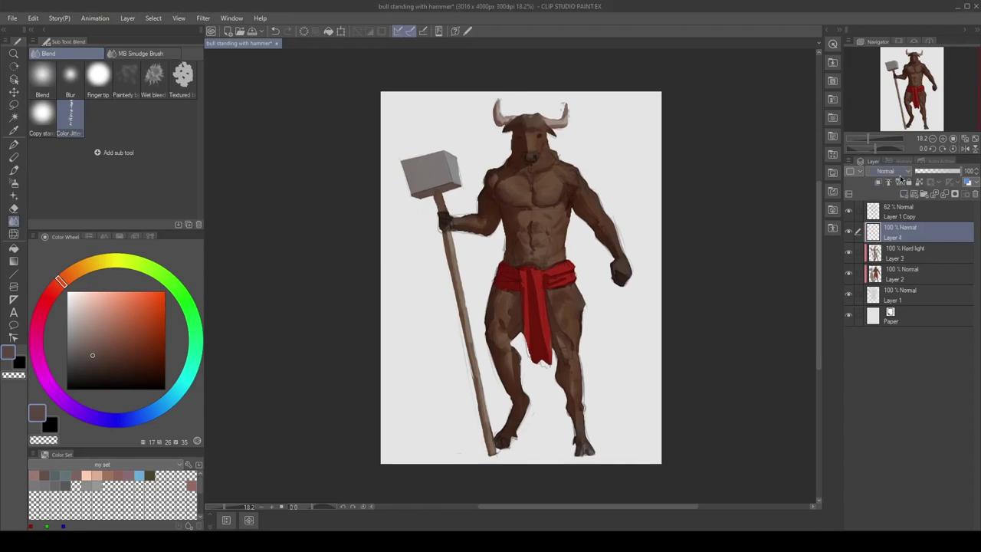
left_click(891, 171)
left_click(888, 258)
key("b")
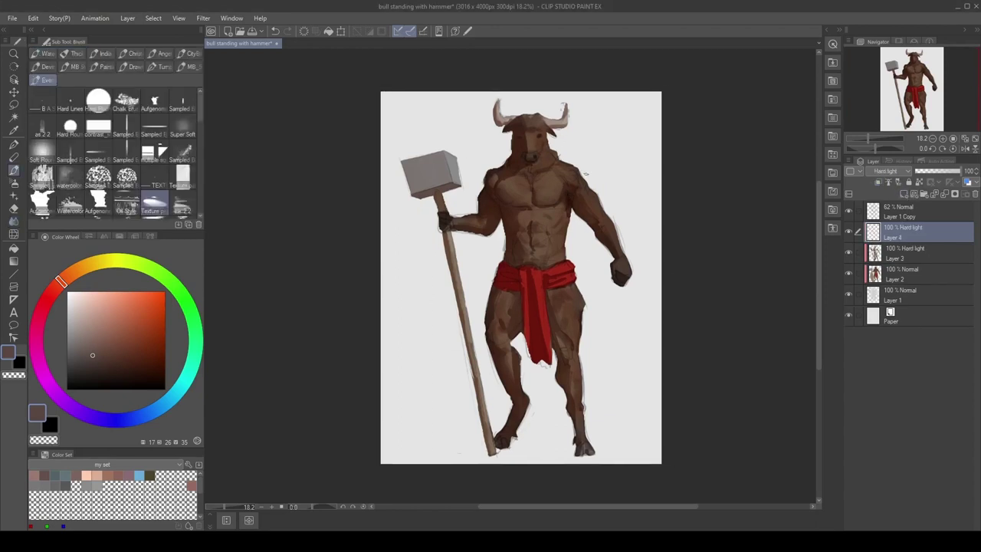
Clip Layer 4 to the layer below and refine its shading with the Texture brush and the kneaded eraser.
key("ctrl+alt+g")
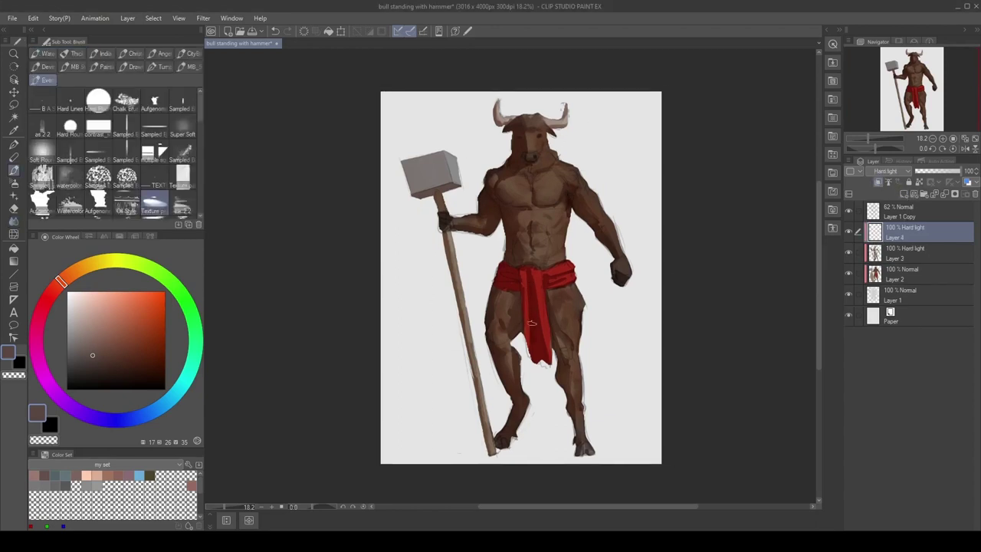
key("e")
key("b")
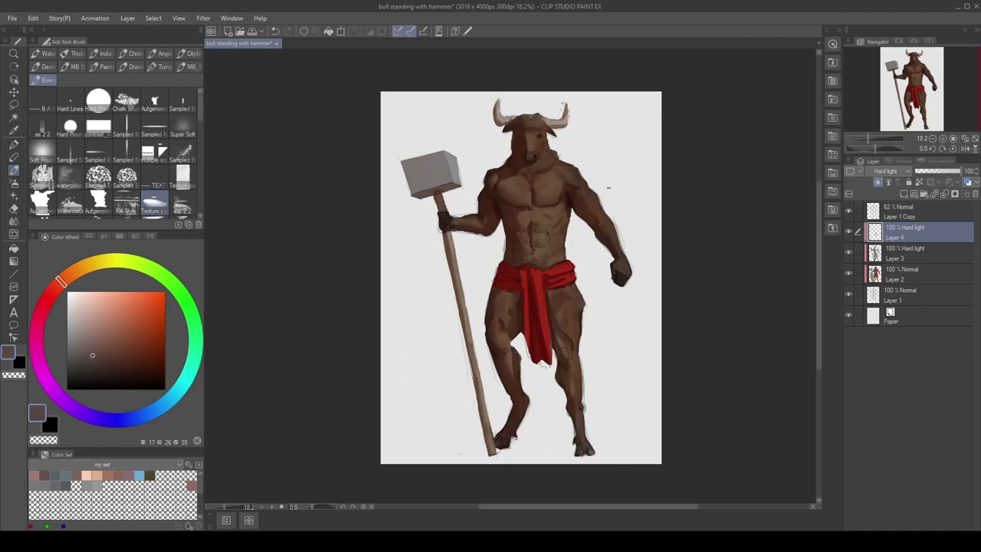
Compare the figure with and without Layer 4, and merge that layer down into Layer 3.
left_click(849, 232)
left_click(849, 231)
left_click(955, 172)
left_click(848, 231)
left_click(849, 232)
key("ctrl+e")
left_click_drag(569, 254, 594, 232)
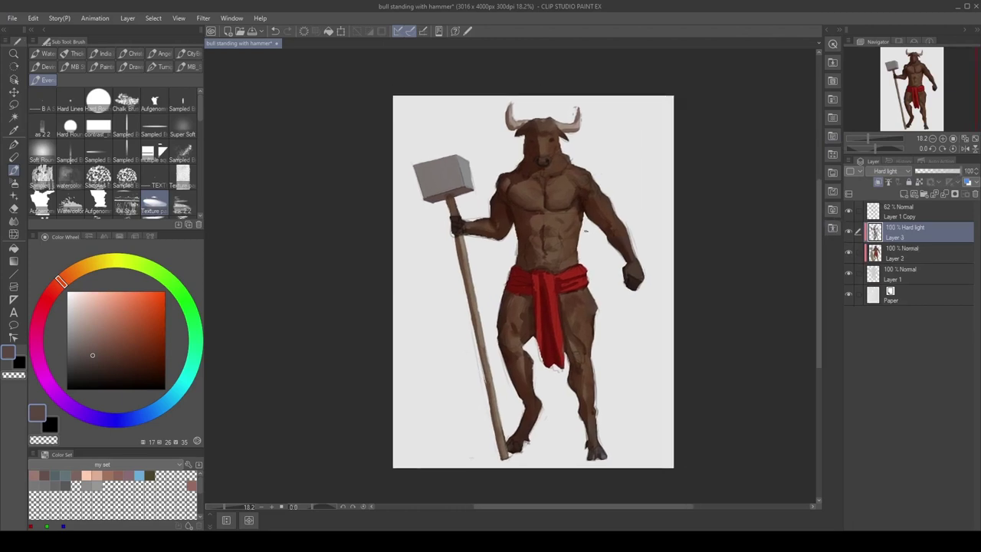
Add a Color-mode layer above Layer 3 and airbrush saturated red tints along the figure's shadow edges.
left_click(904, 194)
left_click_drag(800, 383, 786, 386)
left_click(160, 54)
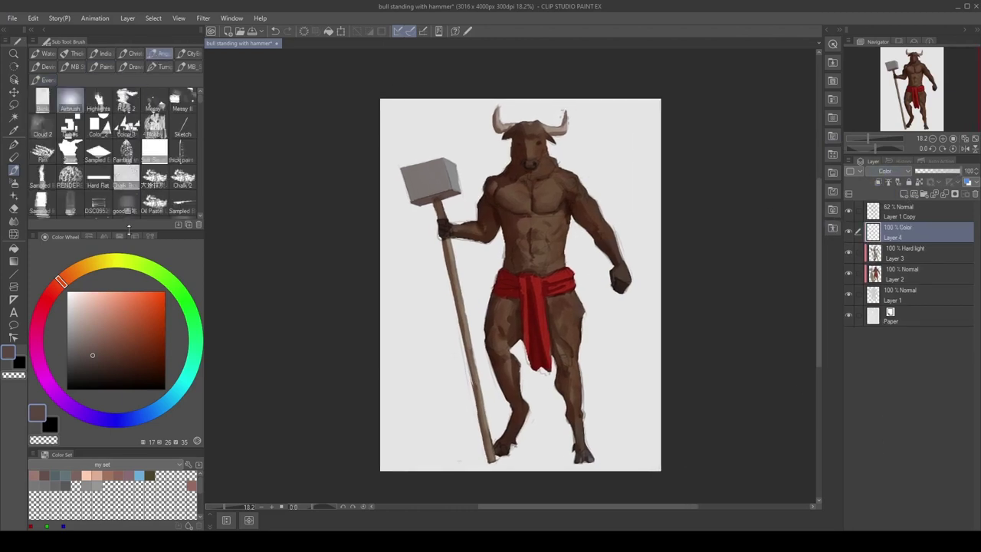
left_click(56, 284)
left_click(138, 308)
Airbrush blue tints onto the bull's upper body on Layer 4 and soften them with the kneaded eraser.
left_click(165, 404)
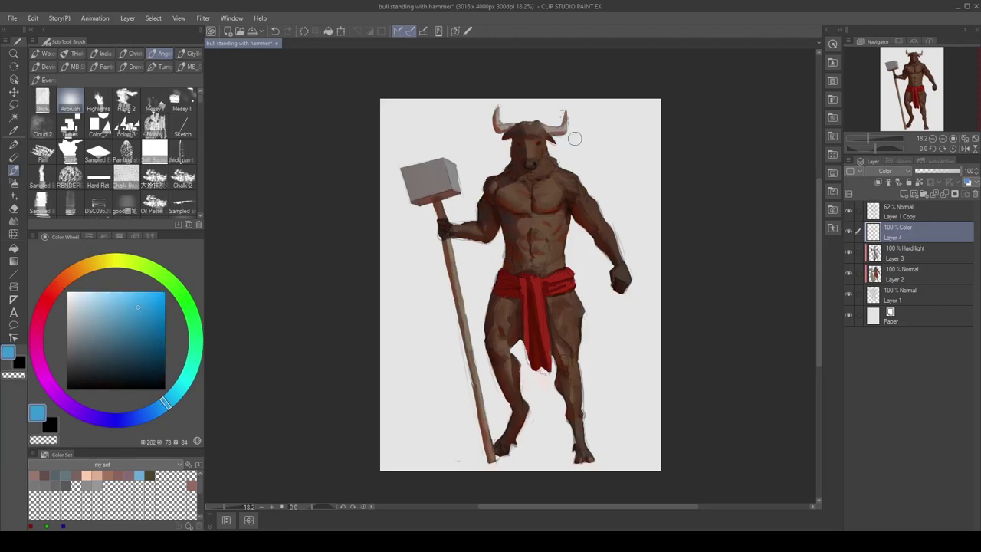
key("e")
key("b")
key("e")
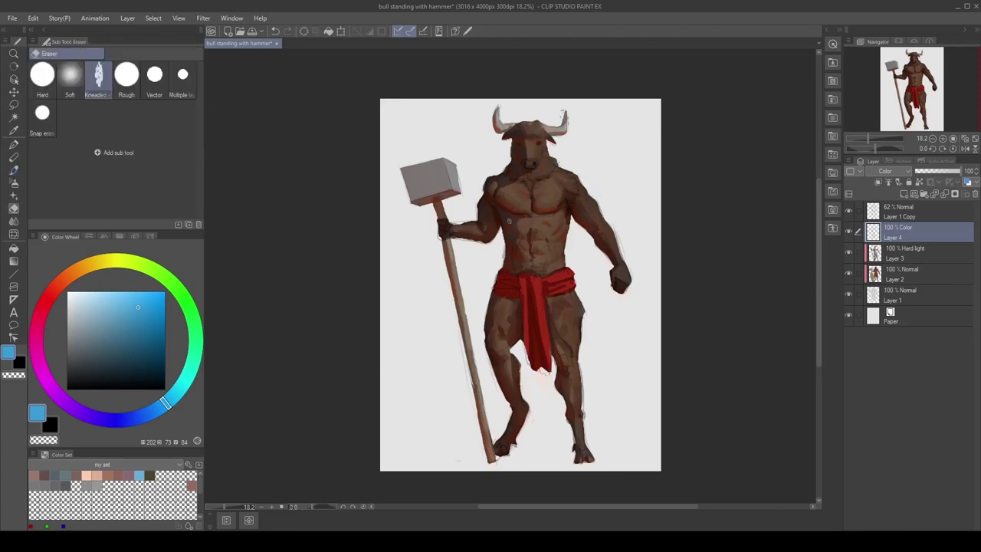
key("b")
key("e")
key("b")
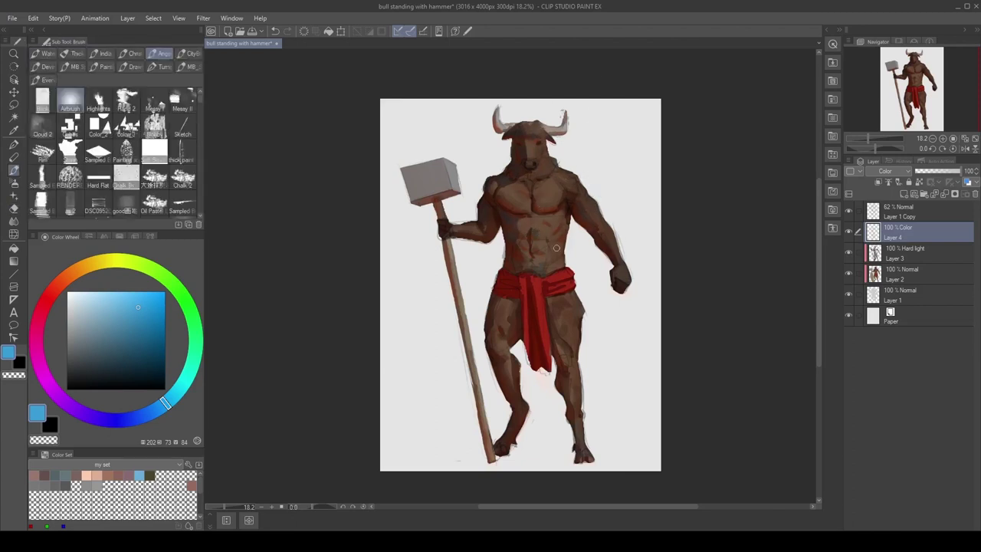
key("e")
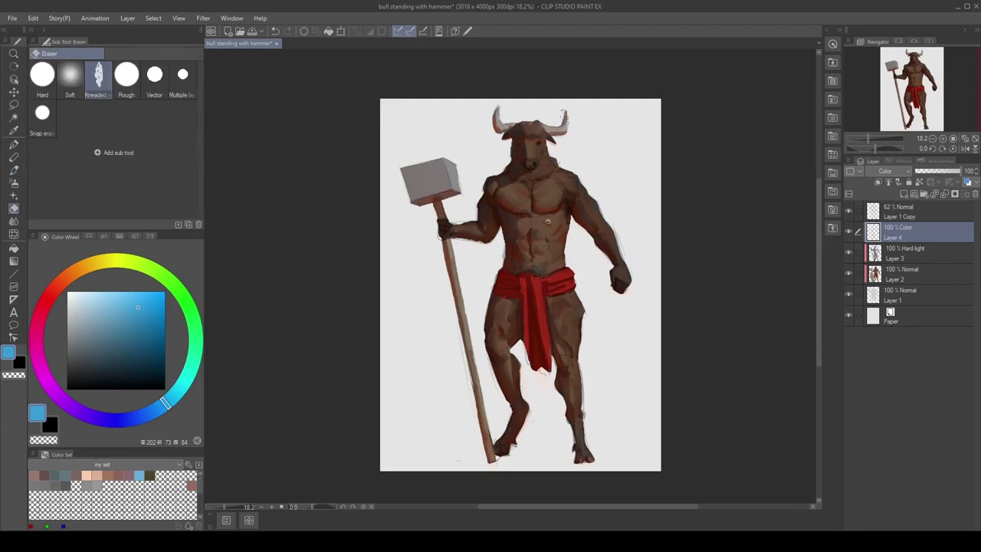
key("b")
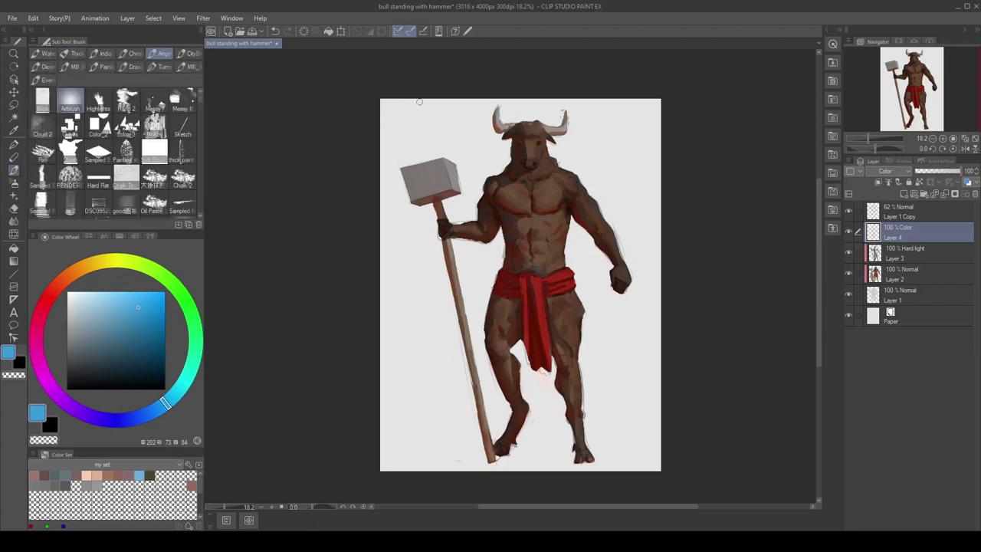
Tint the hammer head blue with the airbrush and thin the tint with the kneaded eraser.
left_click_drag(409, 187, 441, 182)
key("e")
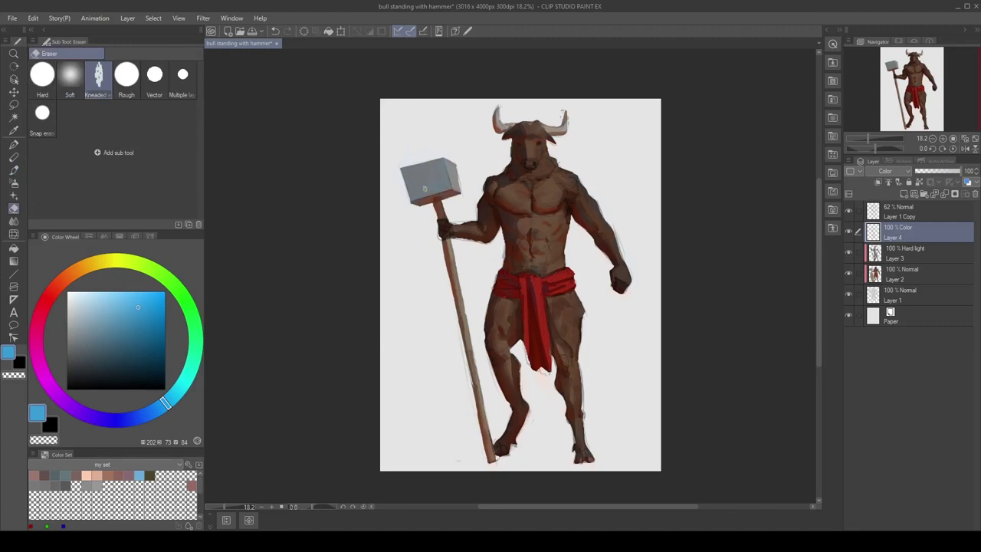
key("b")
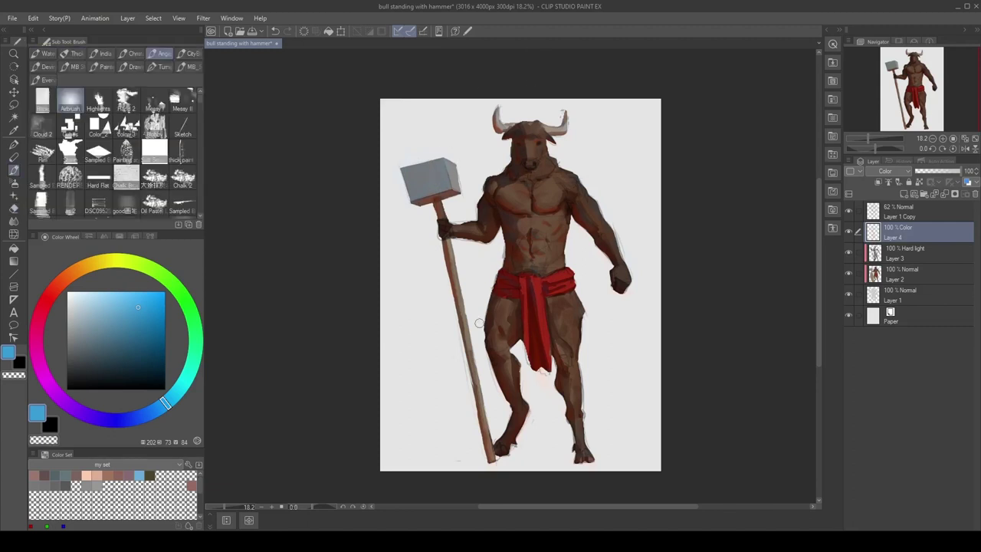
Add cool blue tints to the legs and chest, reducing them with the kneaded eraser.
key("e")
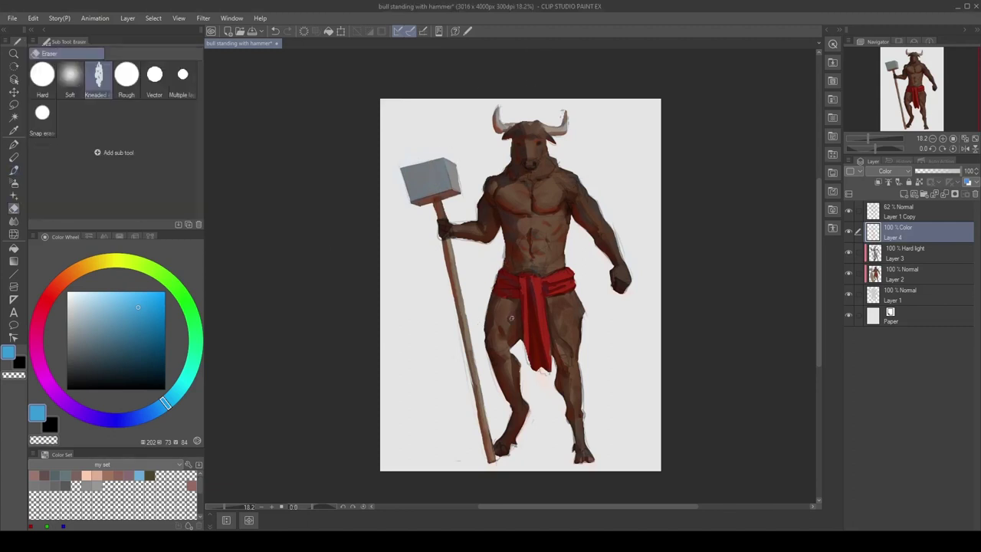
key("b")
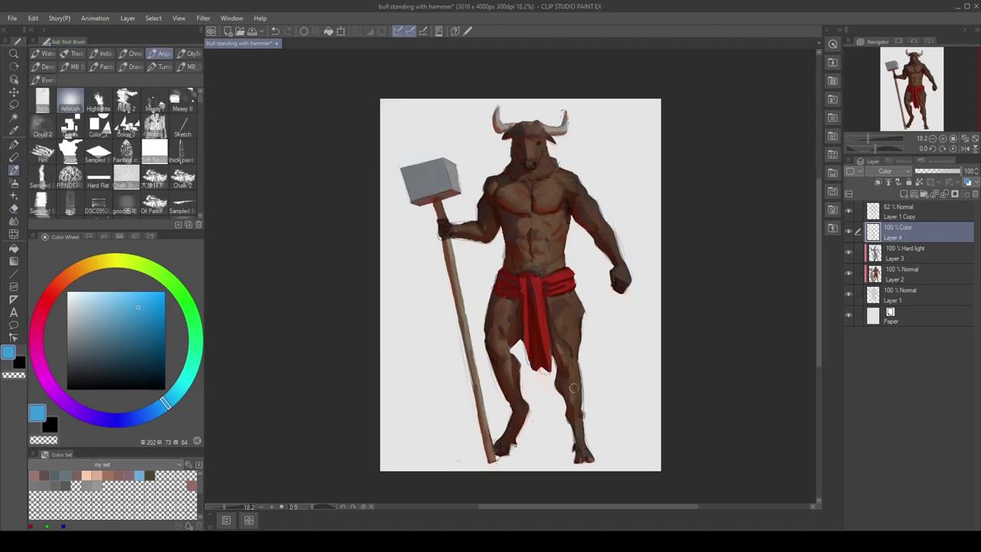
key("e")
key("b")
key("e")
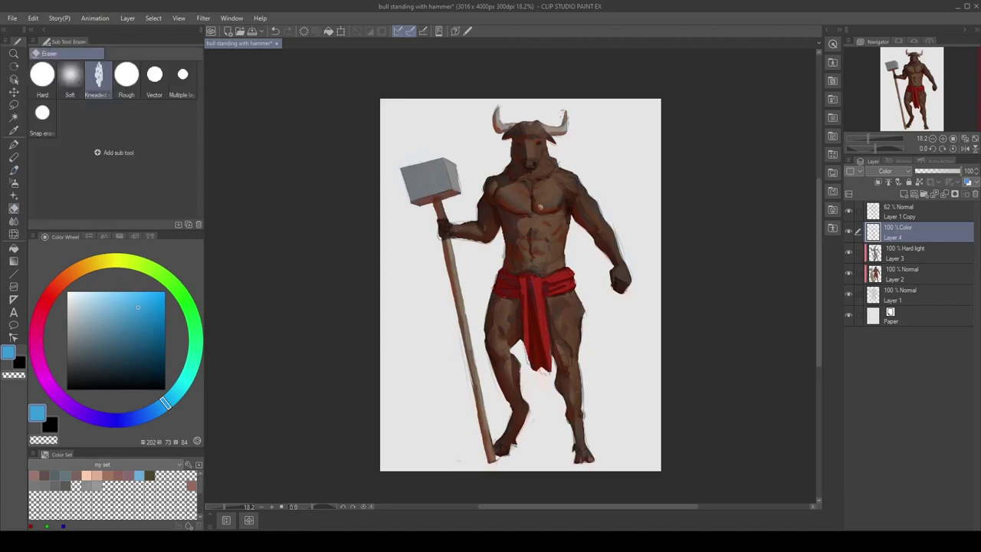
Change the airbrush colour to red-orange and touch up the tints on Layer 4, cleaning them with the eraser.
key("b")
mouse_move(71, 273)
left_mouse_down()
mouse_move(94, 285)
mouse_move(61, 284)
left_mouse_up()
key("e")
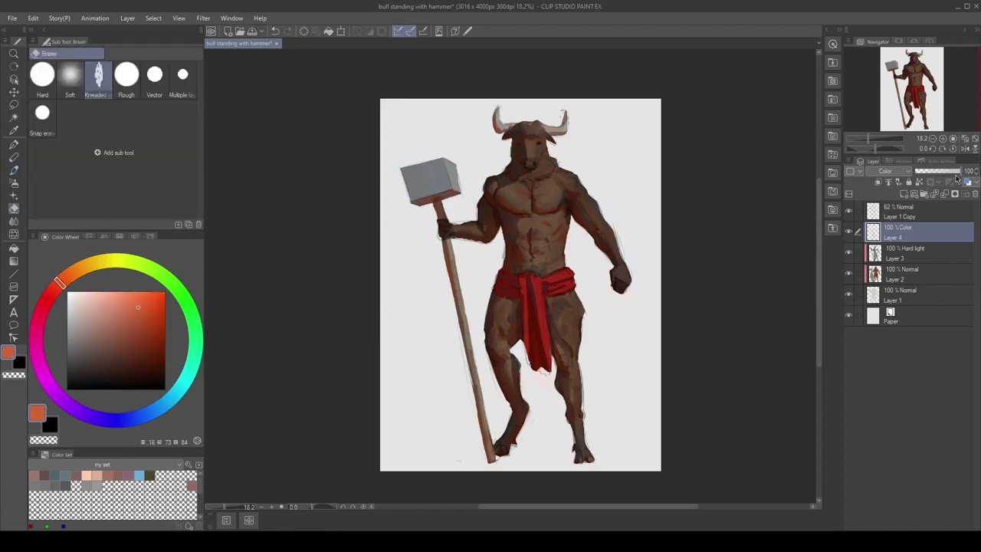
Compare the figure with and without the Color layer and set Layer 4's opacity to 86%.
left_click(946, 171)
left_click(849, 231)
left_click(849, 232)
left_click_drag(951, 171, 941, 172)
mouse_move(493, 253)
left_mouse_down()
mouse_move(506, 247)
mouse_move(450, 246)
left_mouse_up()
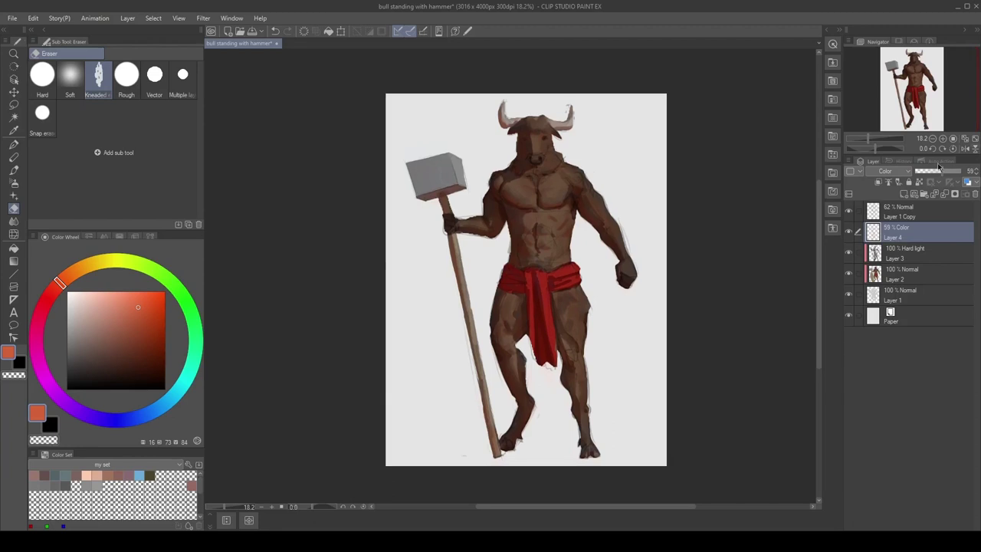
left_click_drag(943, 172, 956, 172)
left_click_drag(595, 242, 585, 235)
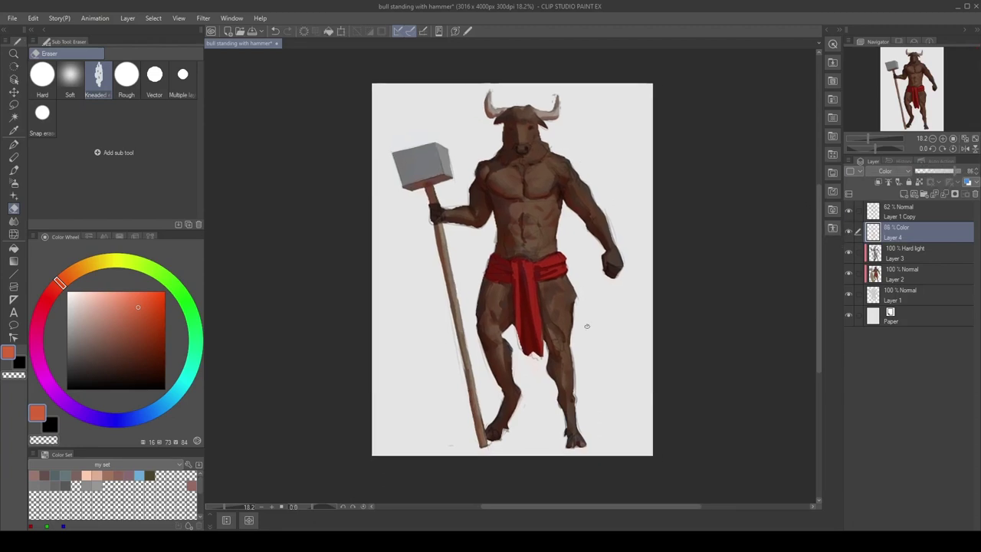
Add a new layer above Layer 4 and set its blending mode to Overlay.
key("b")
left_click(913, 194)
left_click(888, 302)
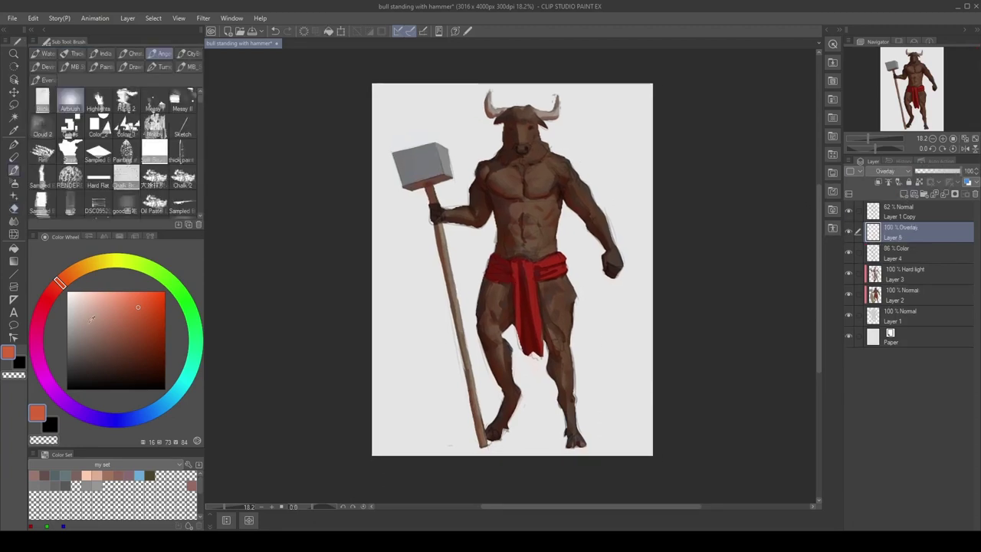
Paint pale beige highlights on the chest, arms and red sash of Layer 5 with the Texture brush.
left_click(189, 67)
left_click(48, 81)
left_click(82, 306)
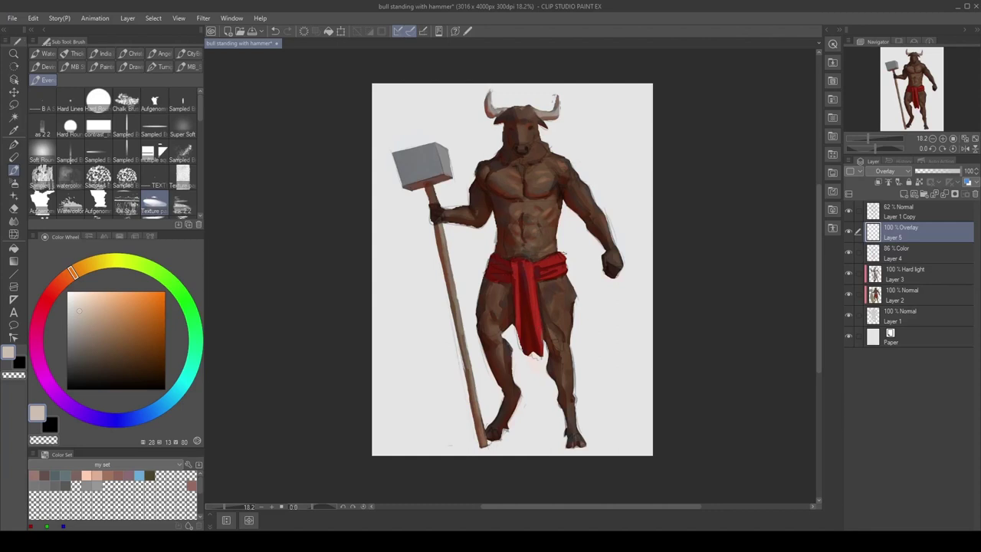
left_click_drag(557, 255, 567, 262)
left_click_drag(451, 214, 465, 212)
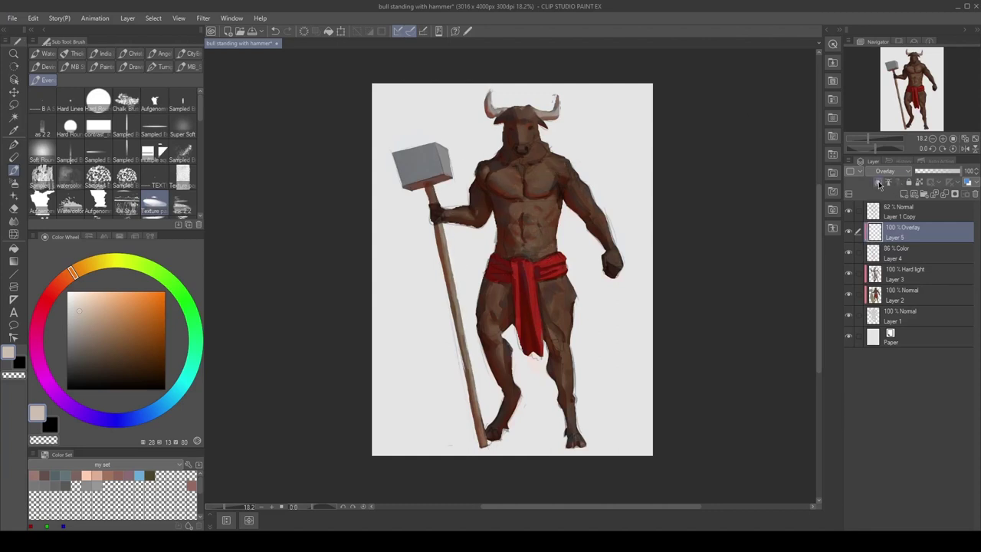
Unclip Layer 5 and restrict painting to the figure with a selection loaded from Layer 2's painted area.
left_click(880, 183)
left_click(849, 253)
left_click(848, 253)
left_click(874, 298, "ctrl")
left_click(874, 314, "ctrl")
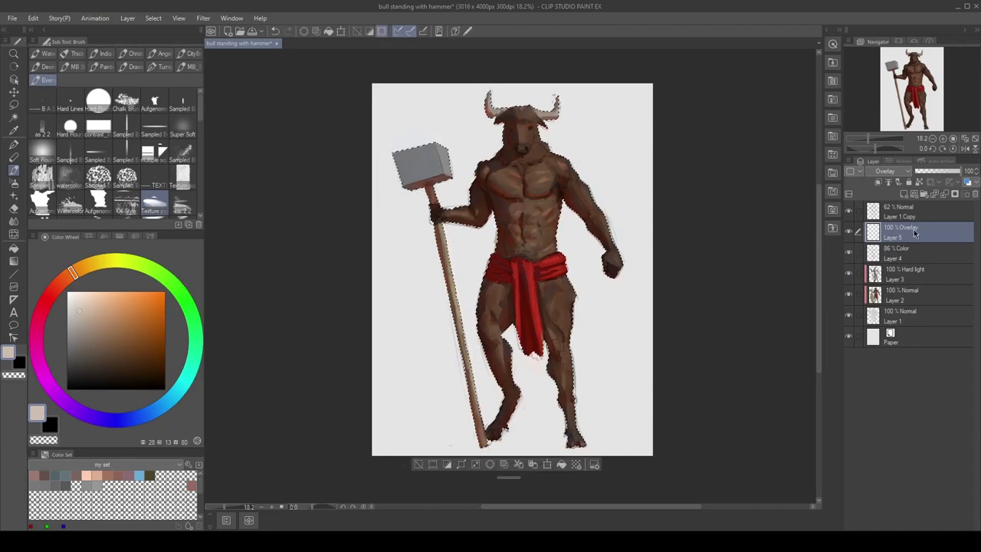
key("ctrl+shift+i")
key("ctrl+shift+i")
key("m")
key("b")
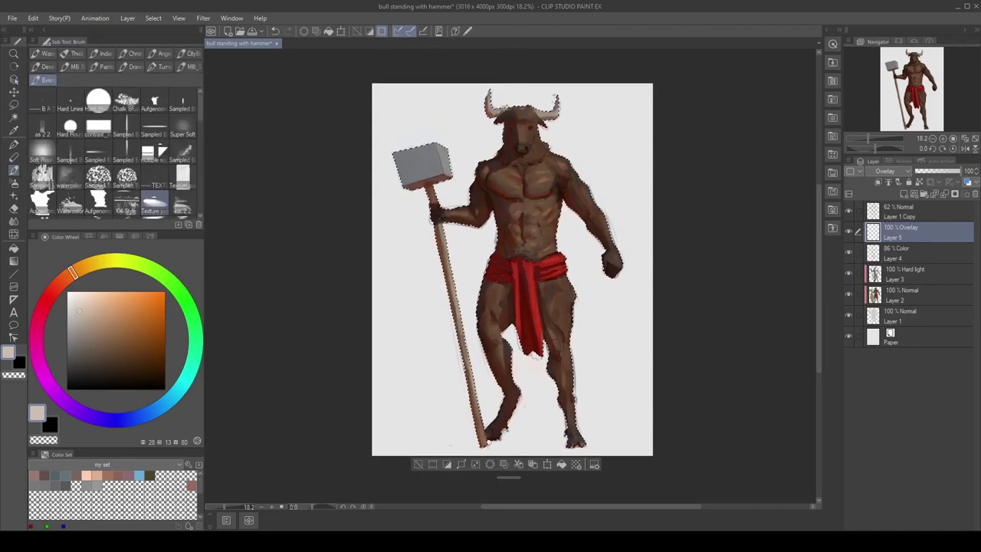
Paint more highlights on the head, torso, arms and legs, refine them with the kneaded eraser, and deselect.
key("e")
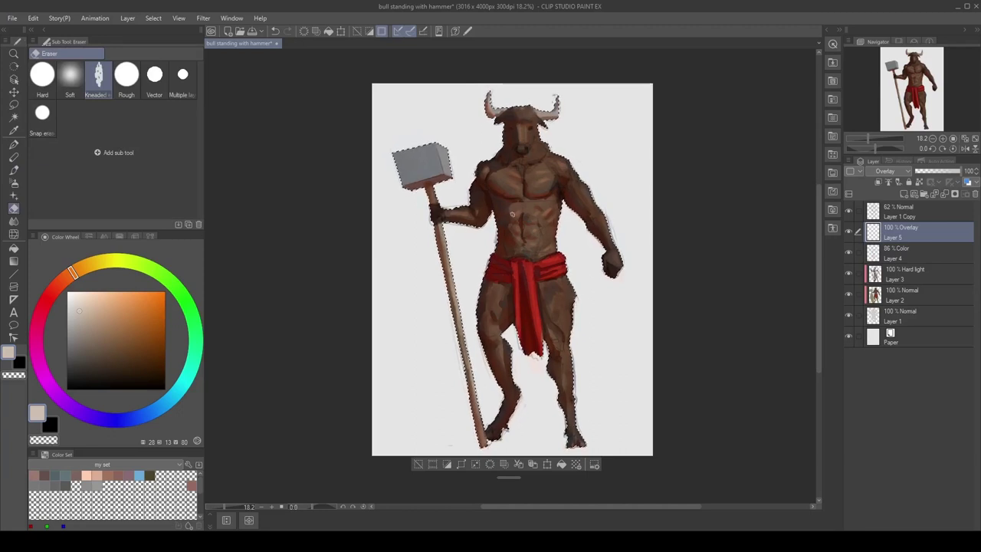
key("b")
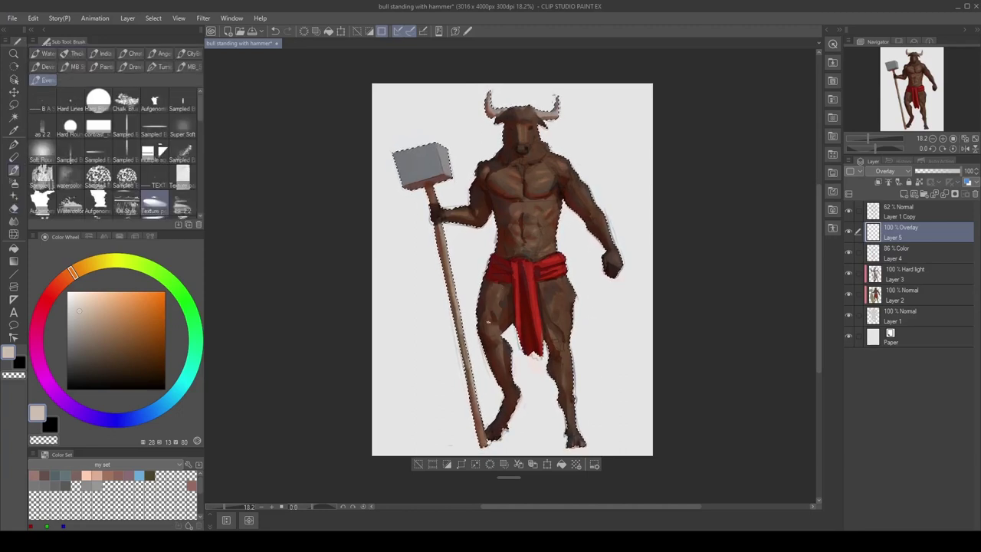
key("e")
key("b")
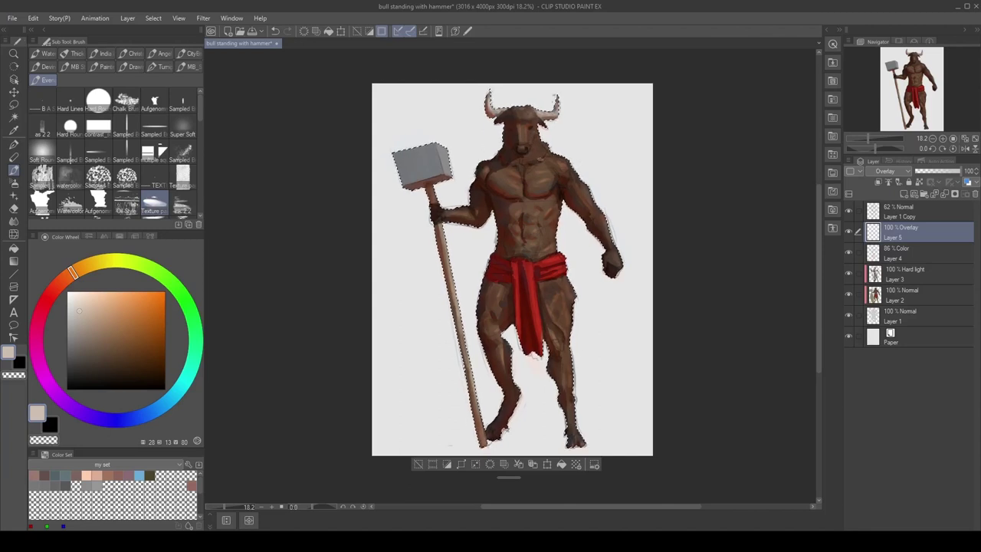
key("m")
key("ctrl+d")
left_click_drag(649, 250, 670, 240)
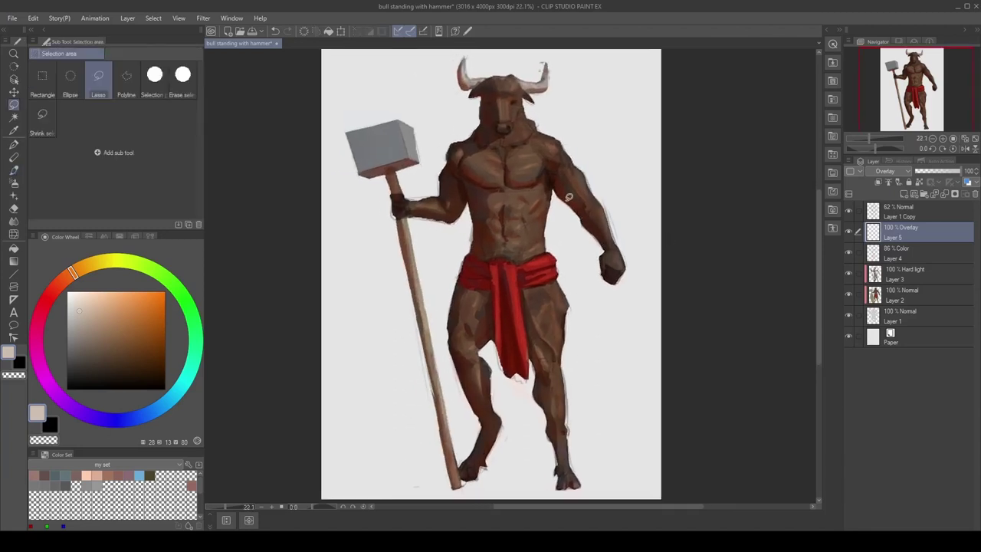
Duplicate the Overlay highlight Layer 5 and hide the original.
key("ctrl+c")
key("ctrl+v")
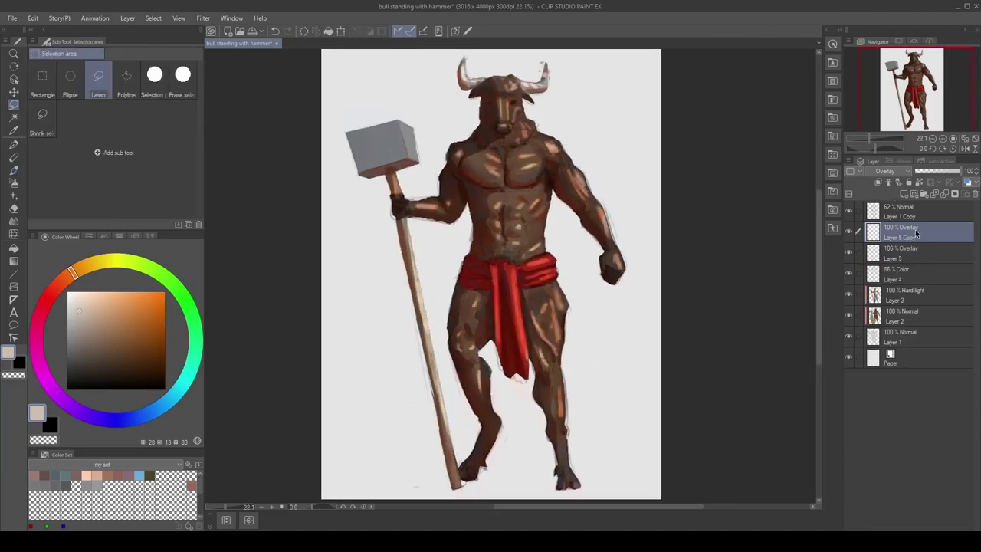
left_click(849, 252)
Shift Layer 5 Copy's highlights to yellow-green with a clipped Hue/Saturation/Luminosity correction, merge it in, and show Layer 5 again.
key("ctrl+u")
mouse_move(721, 329)
left_mouse_down()
mouse_move(757, 329)
mouse_move(732, 329)
left_mouse_up()
key("Return")
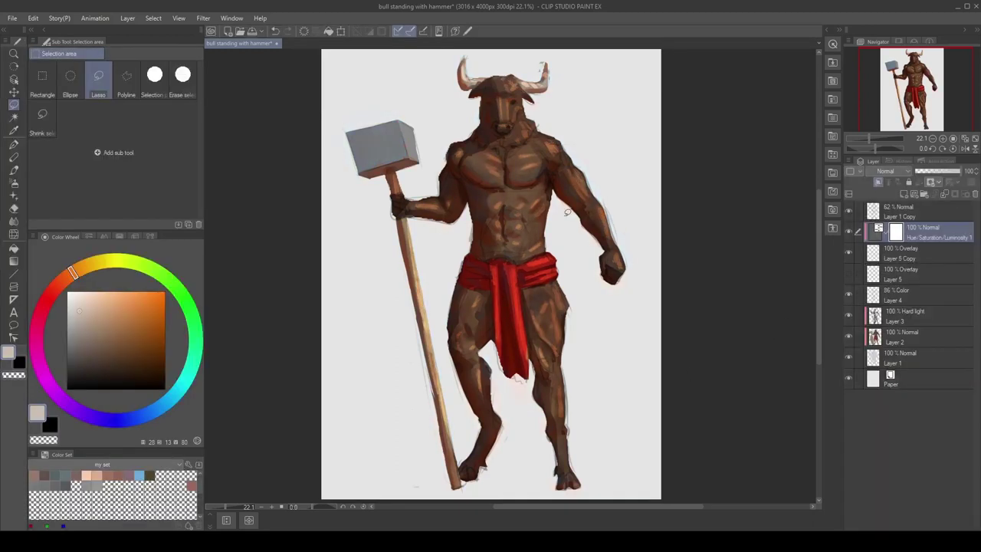
double_click(877, 233)
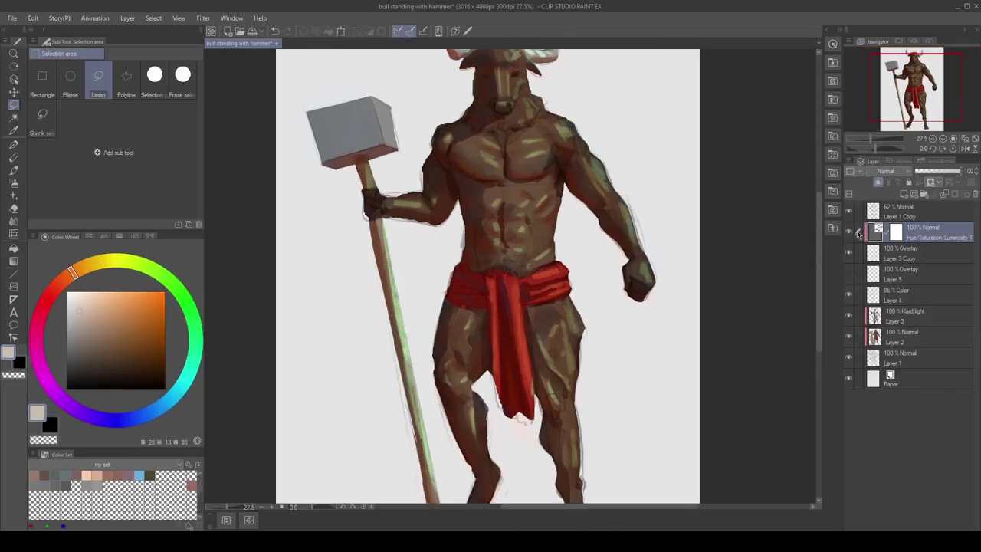
left_click(909, 232)
scroll(529, 181, "up", 2)
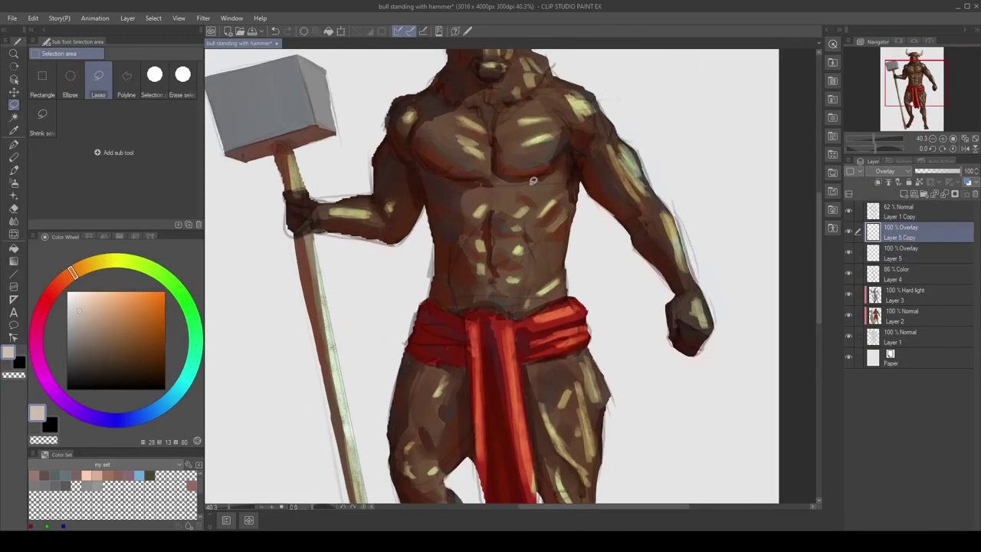
key("ctrl+t")
scroll(712, 209, "down", 5)
key("Escape")
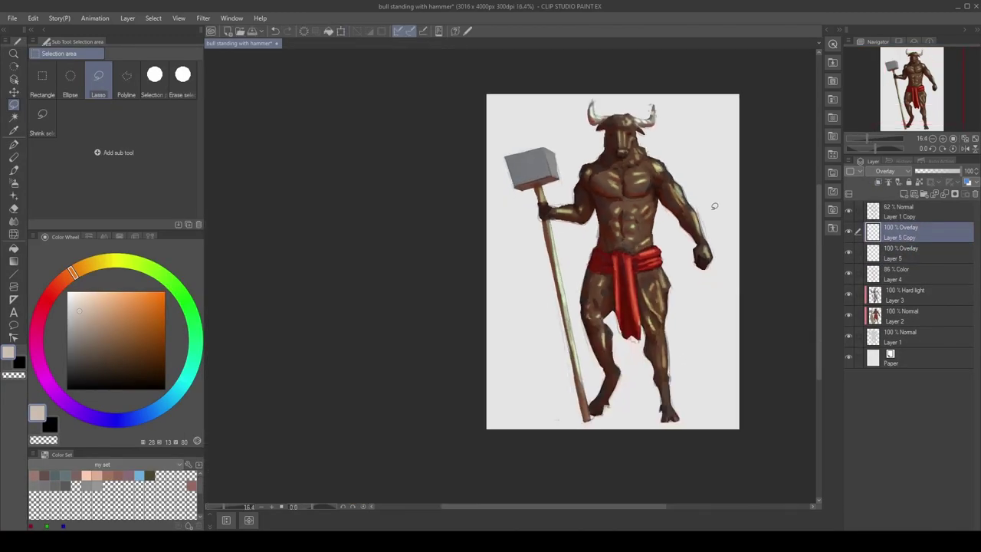
Merge Layer 5 Copy down into Layer 5 and lower the merged layer's opacity to 52%.
left_click_drag(712, 207, 685, 212)
key("ctrl+e")
left_click(939, 172)
scroll(632, 215, "down", 2)
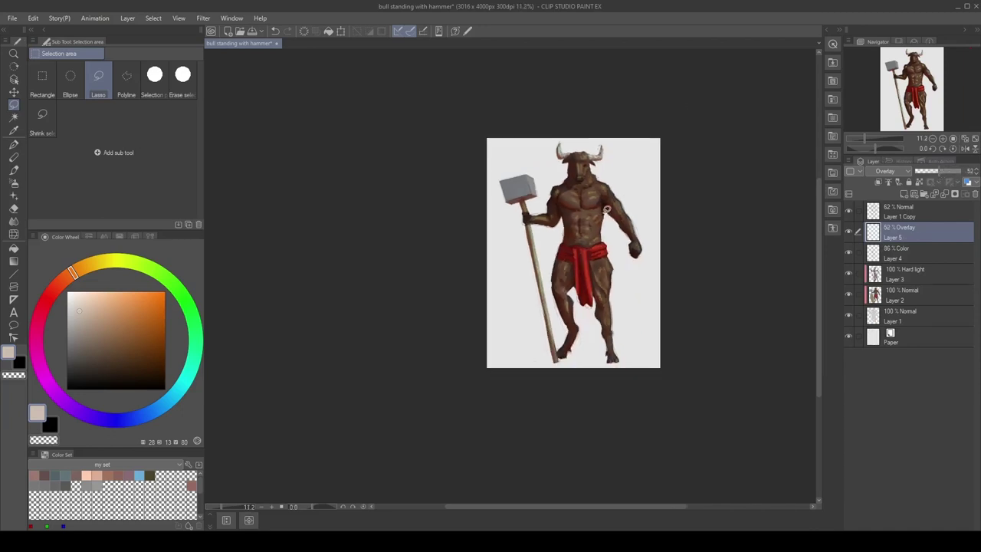
Soften the Layer 5 highlights across the body with the kneaded eraser.
scroll(606, 209, "up", 4)
key("e")
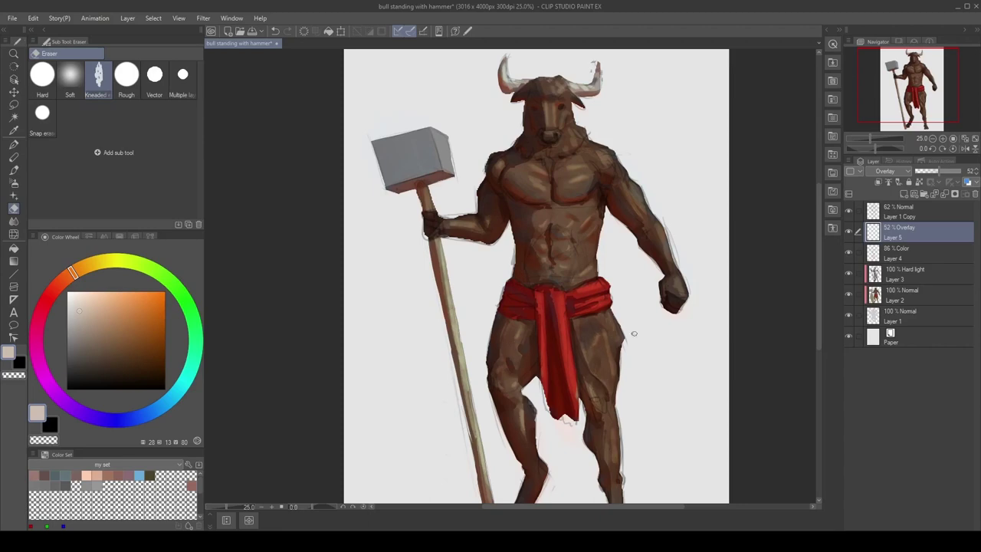
scroll(552, 166, "down", 5)
scroll(568, 170, "up", 3)
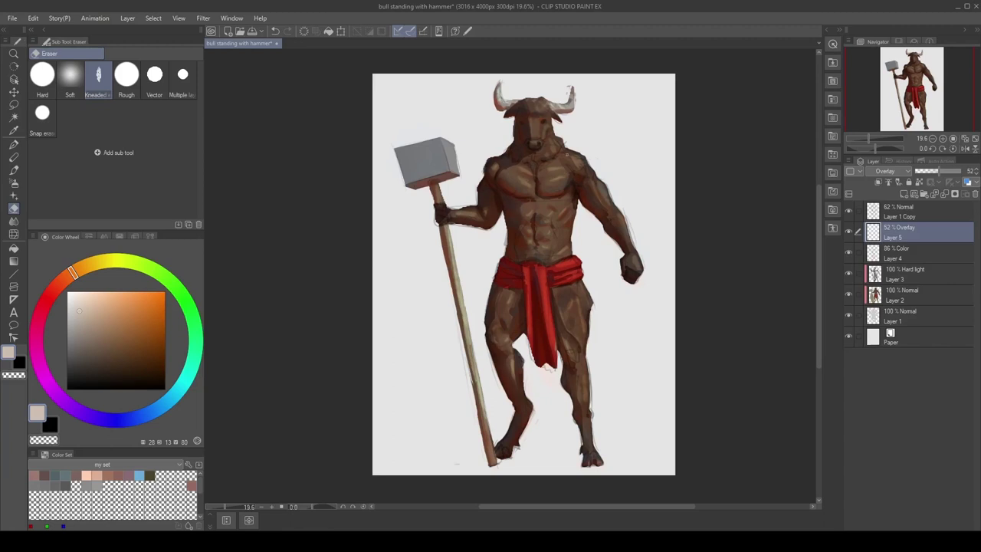
left_click_drag(567, 155, 578, 157)
Add an Overlay layer above Layer 5 and paint pale beige highlights across the arms, torso and legs.
left_click(903, 194)
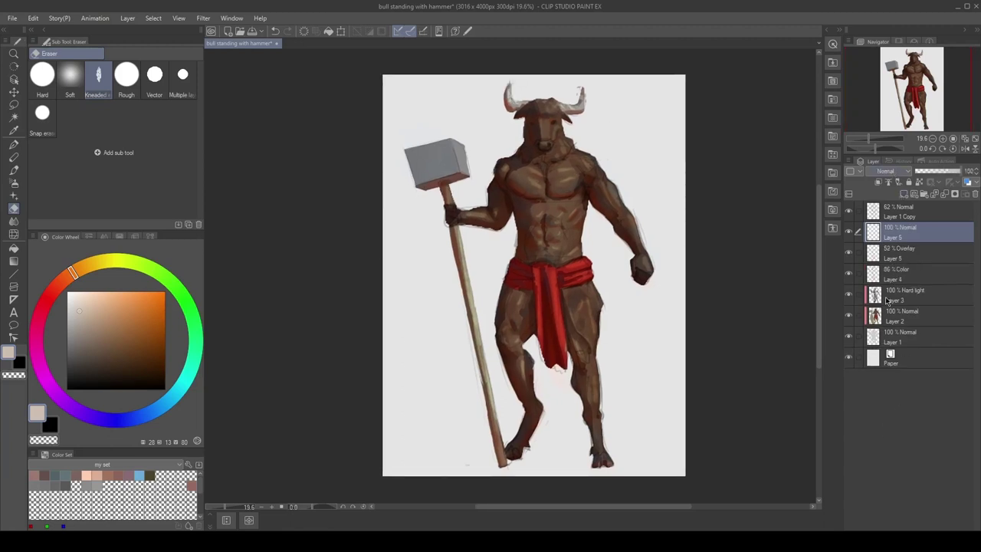
key("b")
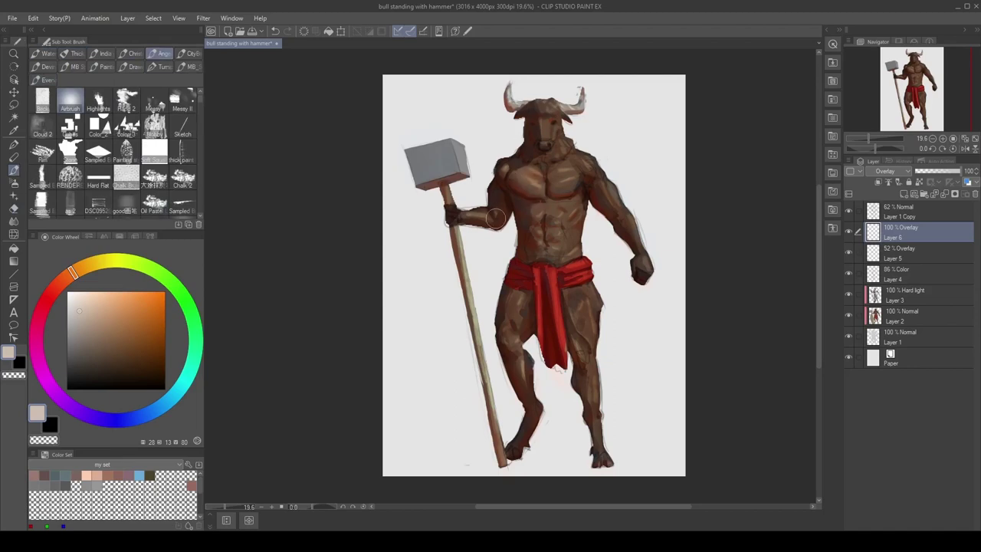
left_click_drag(488, 216, 470, 215)
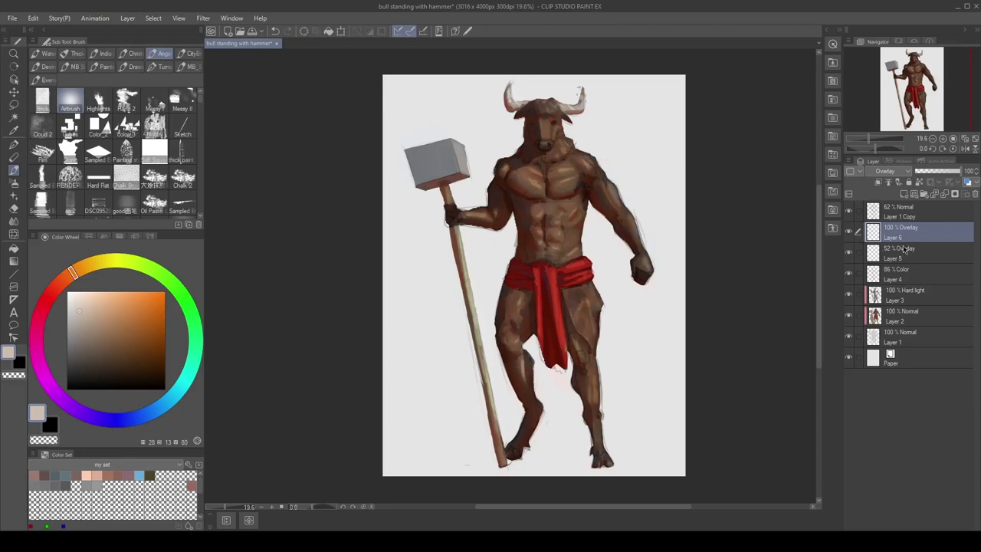
Compare the body with Layer 6 shown and hidden, trying Hard light blending at 34% opacity.
key("m")
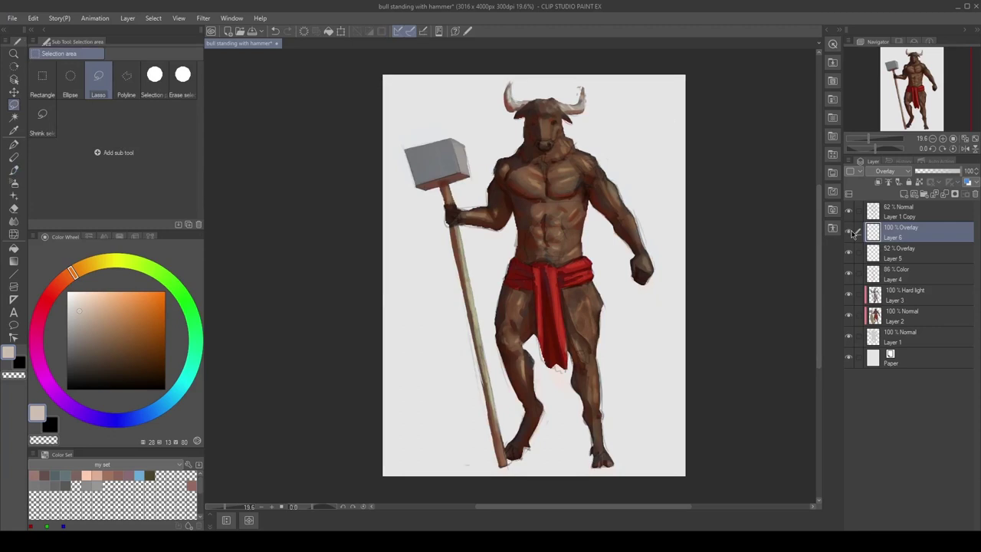
left_click(849, 233)
left_click(849, 234)
left_click(850, 234)
left_click(850, 234)
left_click(905, 174)
left_click(881, 317)
left_click(931, 174)
left_click(847, 234)
left_click(847, 236)
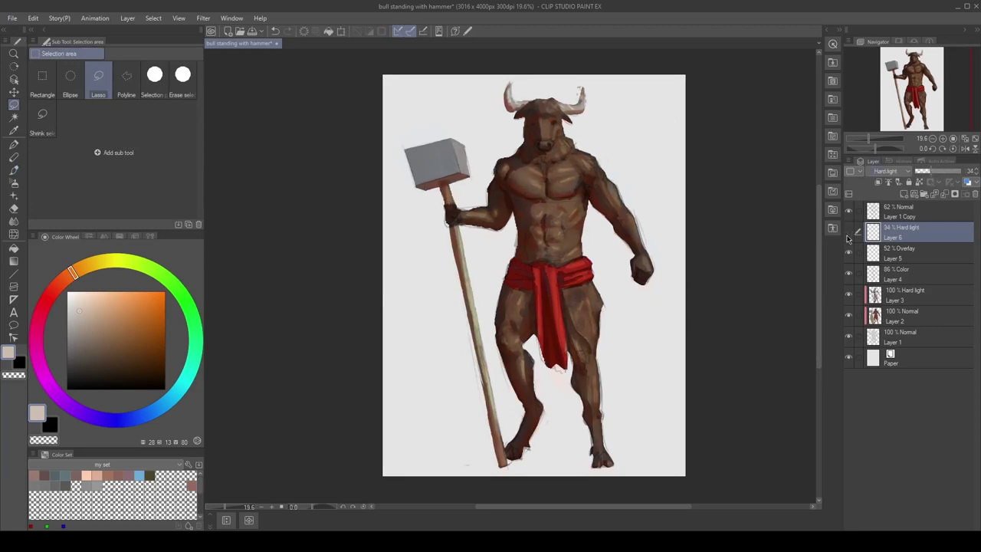
left_click(847, 236)
Set Layer 6 to Overlay at 83% opacity and add a layer named render1 at the top of the stack.
left_click(887, 172)
left_click(885, 298)
left_click(958, 169)
left_click(956, 171)
left_click(904, 193)
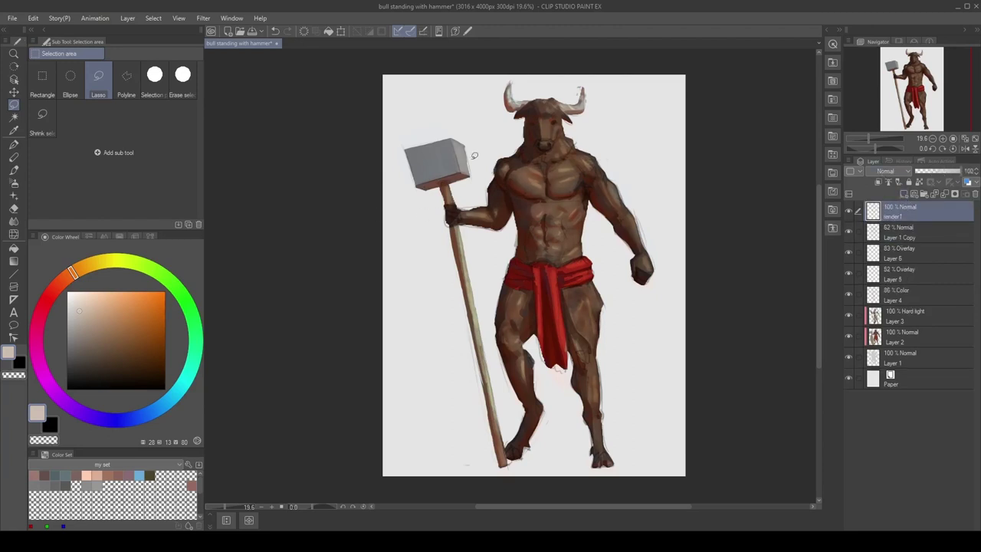
Add a Hard light layer directly above the Color Layer 4.
left_click(905, 295)
left_click(905, 194)
left_click(887, 172)
left_click(887, 317)
Glaze the shaded side of the chest, torso and bent leg with muted red on Layer 7, using a texture brush.
key("b")
left_click_drag(460, 230, 415, 242)
left_click(155, 203)
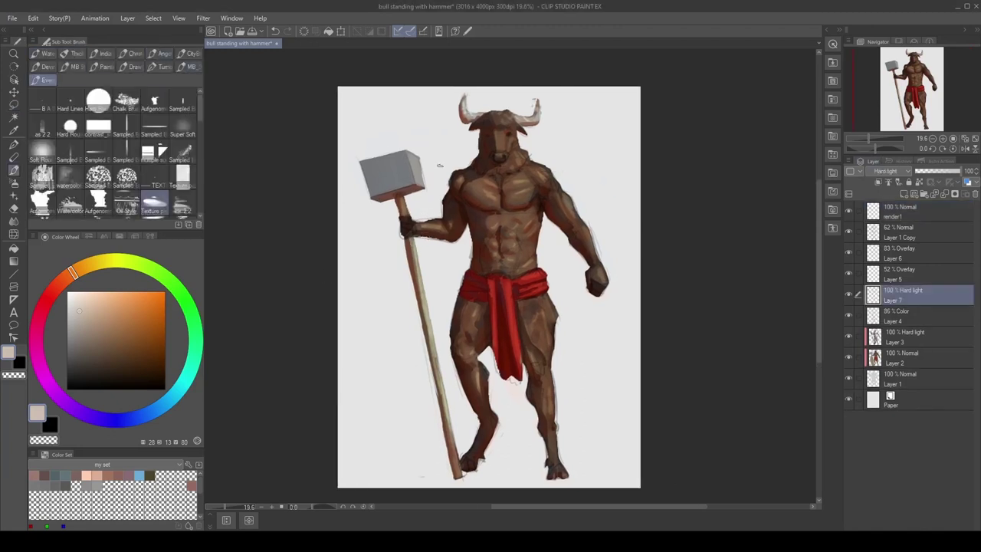
left_click(50, 293)
left_click(127, 331)
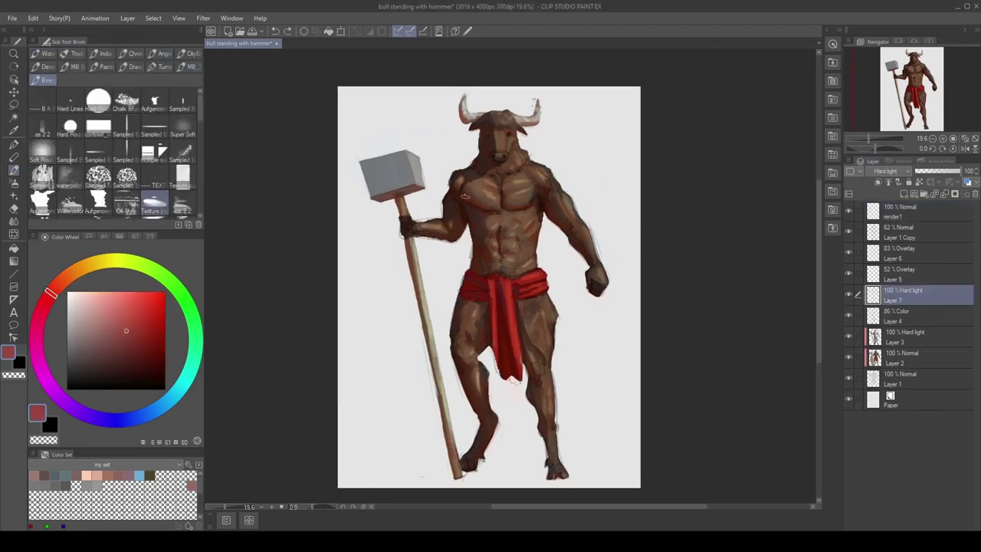
left_click_drag(465, 197, 491, 210)
key("m")
key("b")
left_click_drag(480, 391, 461, 347)
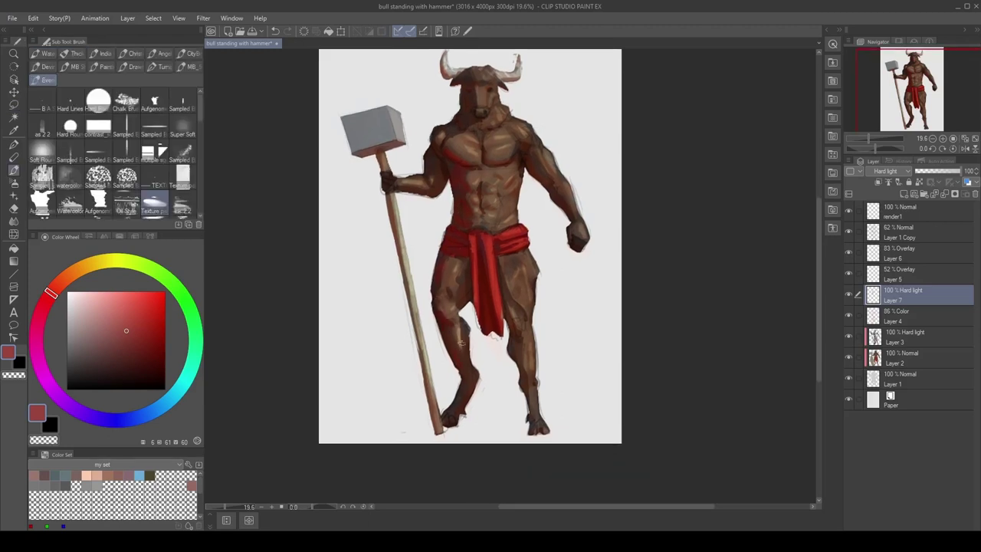
Tint the hammer handle red on Layer 7, save the drawing and compare it with the layer hidden and shown.
left_click_drag(427, 399, 436, 415)
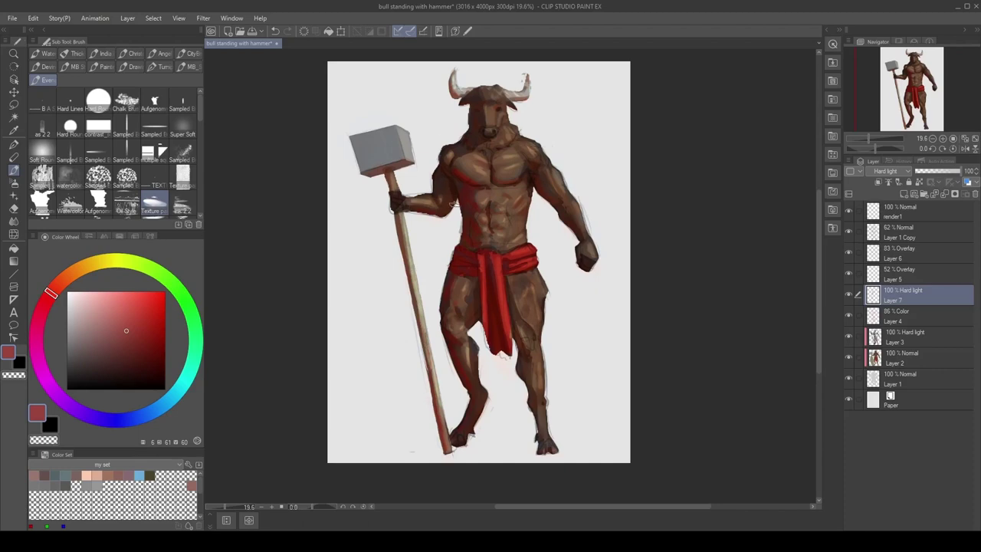
key("ctrl+s")
left_click_drag(392, 195, 394, 204)
left_click_drag(430, 234, 452, 248)
left_click(848, 294)
left_click(849, 294)
Try shifting the hue of Layer 7's red glaze with a Hue/Saturation/Luminosity correction layer, and undo the correction.
right_click(904, 295)
left_click(832, 222)
left_click(757, 324)
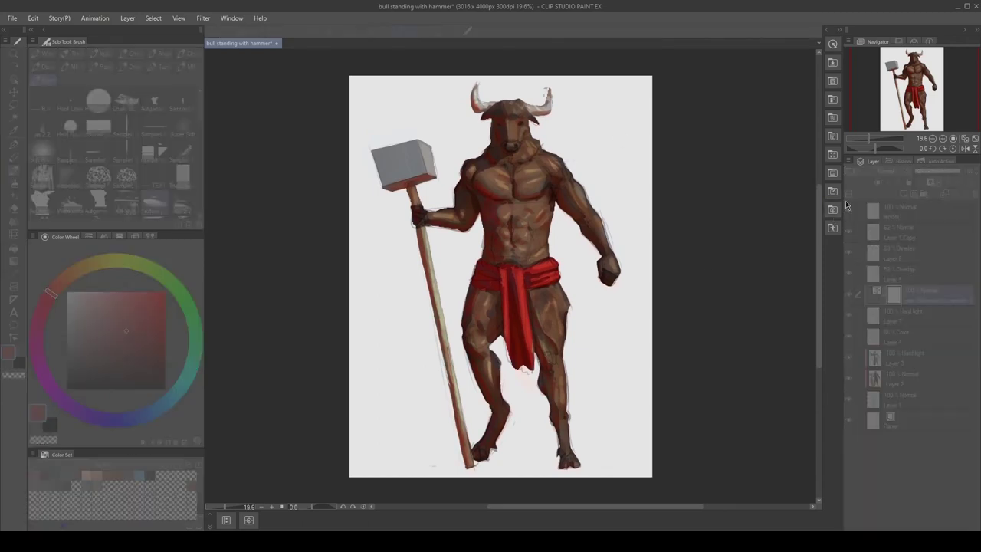
left_click(853, 182)
right_click(905, 295)
left_click(832, 221)
left_click_drag(630, 347, 701, 349)
left_click(753, 342)
double_click(875, 295)
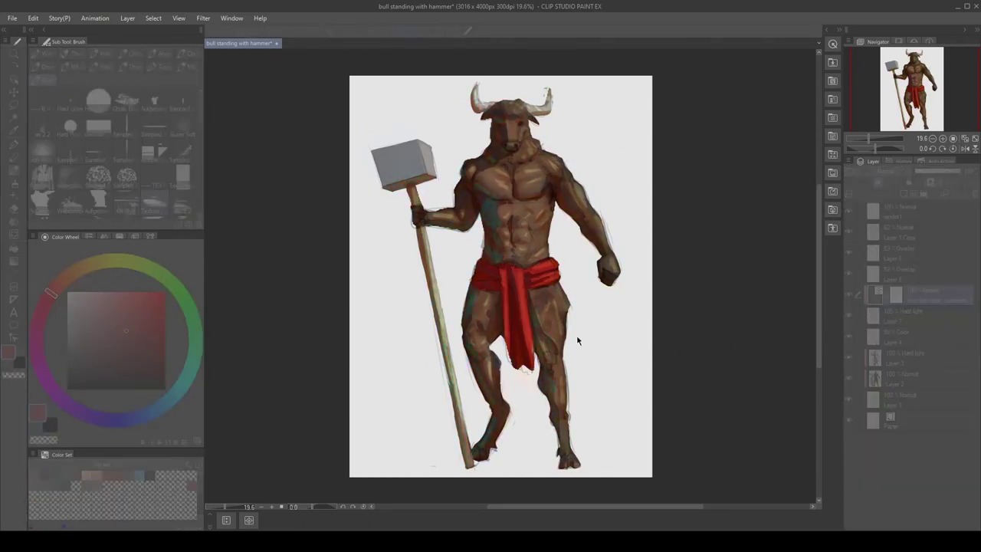
left_click_drag(542, 345, 576, 342)
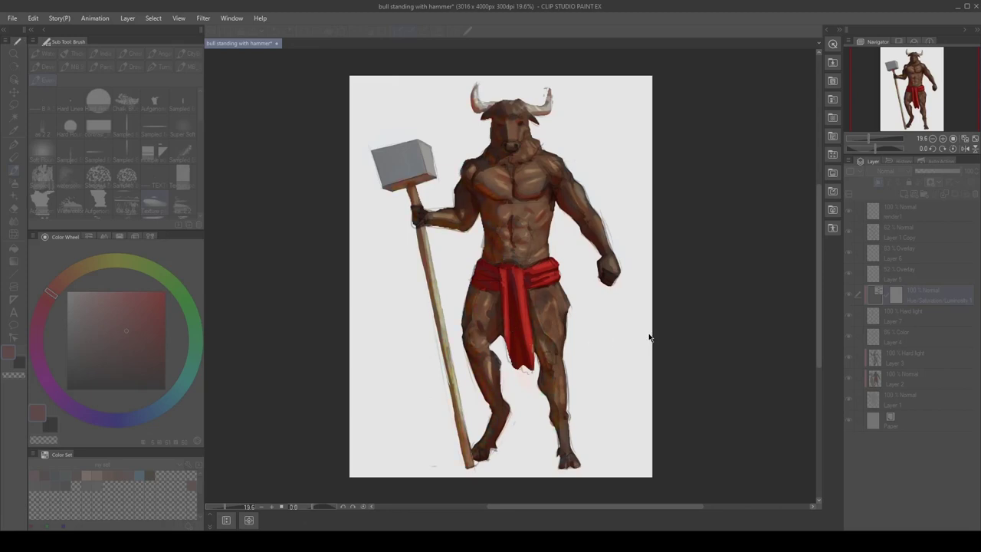
key("Return")
key("ctrl+z")
Lower the opacity of the Color Layer 4 to 74%.
scroll(633, 275, "down", 1)
scroll(590, 266, "up", 1)
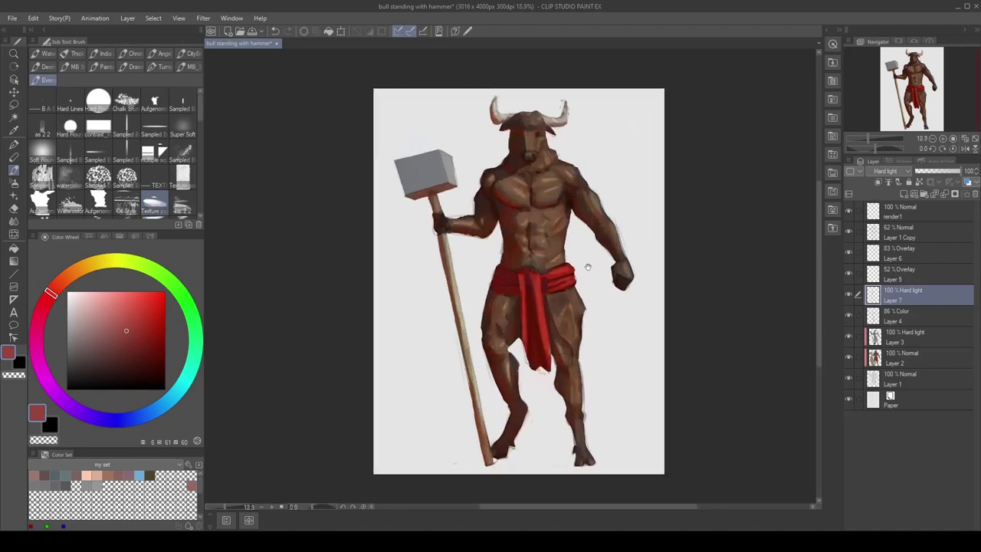
left_click_drag(587, 265, 596, 260)
scroll(584, 261, "up", 1)
key("j")
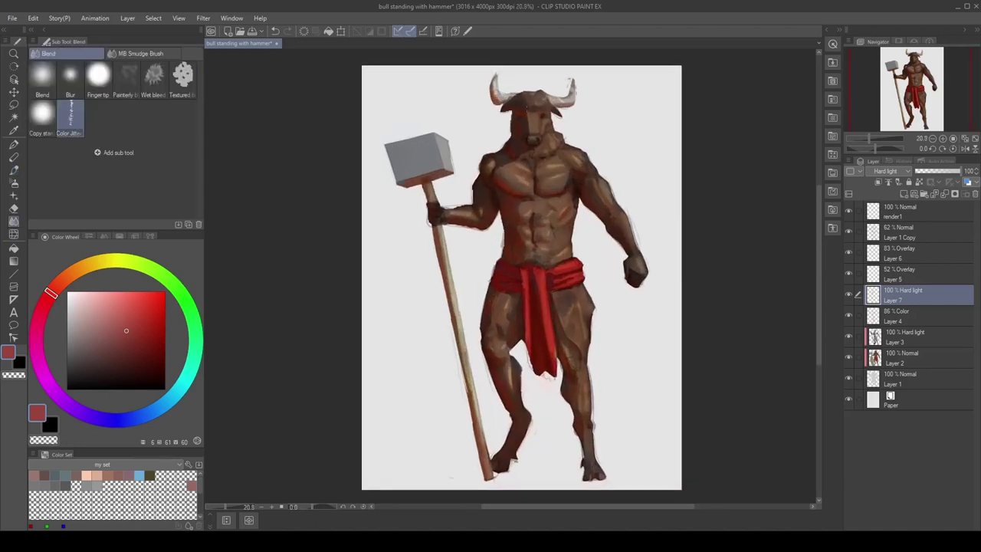
left_click(915, 274)
left_click(914, 315)
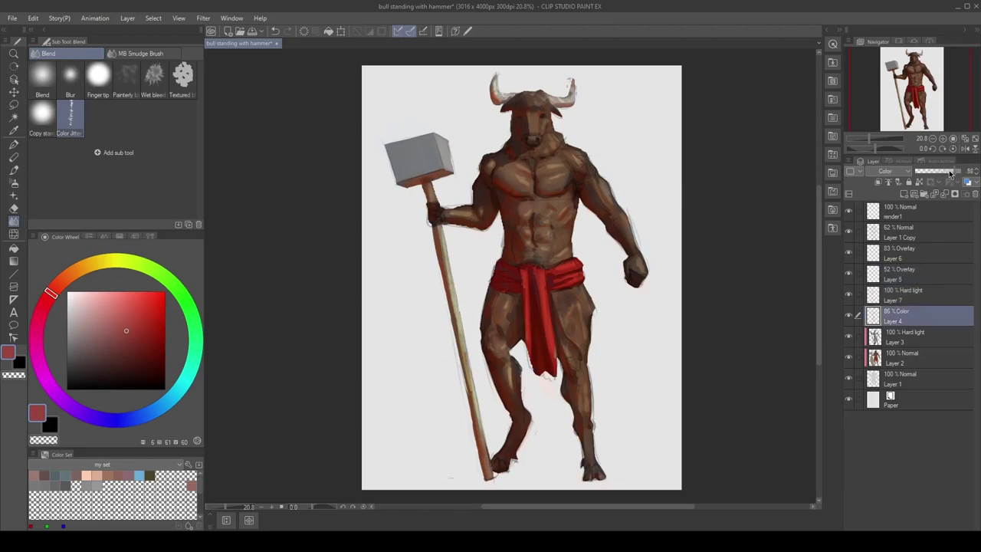
left_click(949, 171)
left_click(850, 316)
Brush soft purple accents over the bull's face, neck and chest on the Overlay Layer 5.
left_click(854, 278)
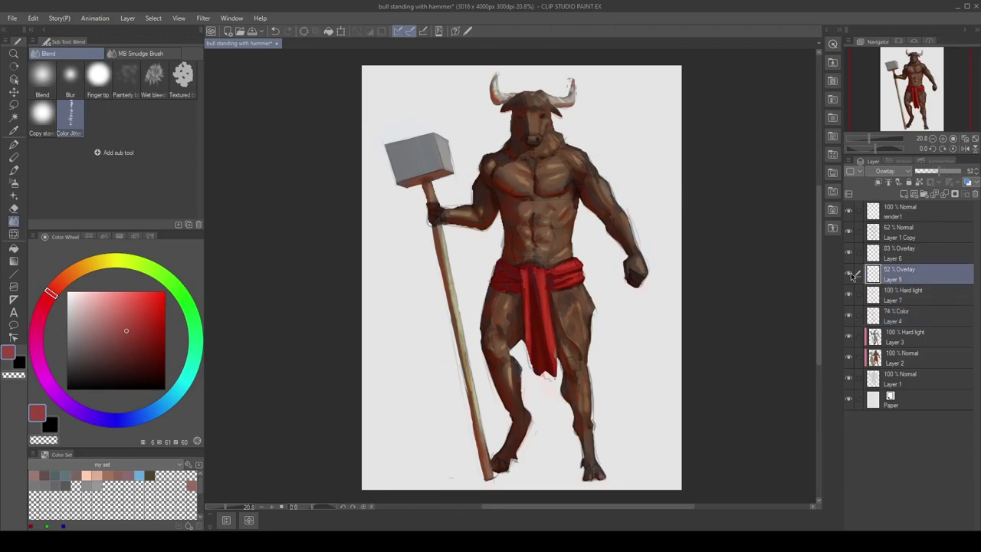
left_click(56, 394)
left_click(121, 314)
key("b")
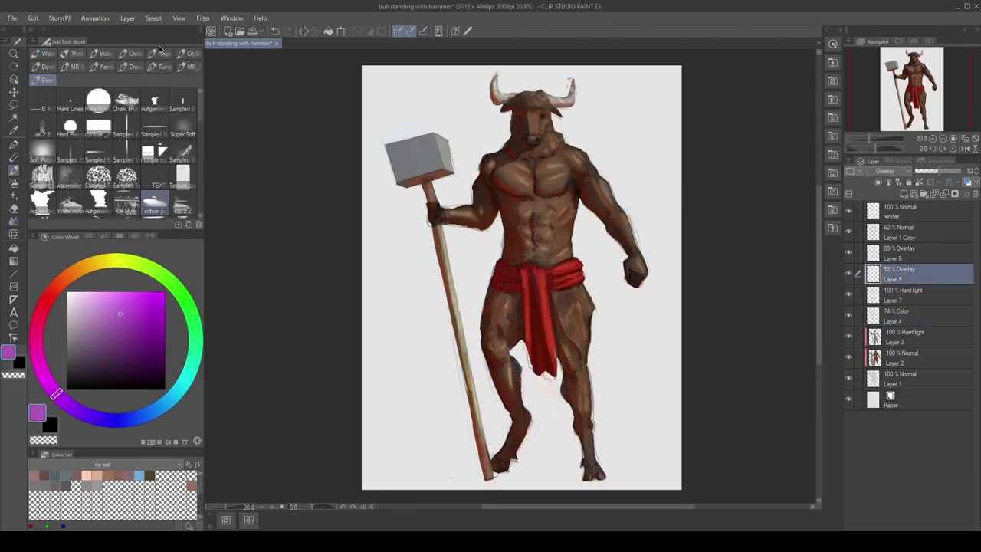
left_click(162, 53)
scroll(553, 244, "up", 5)
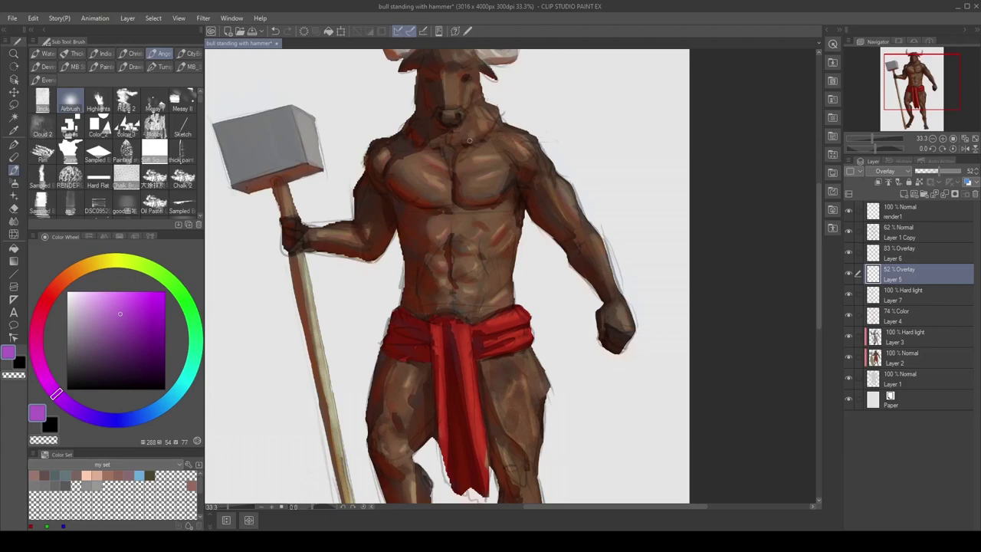
left_click_drag(470, 141, 464, 165)
left_click_drag(450, 84, 449, 116)
Continue the purple accents over the legs on Layer 5, and compare the figure with that layer hidden and shown.
left_click_drag(408, 424, 420, 283)
left_click_drag(412, 363, 390, 305)
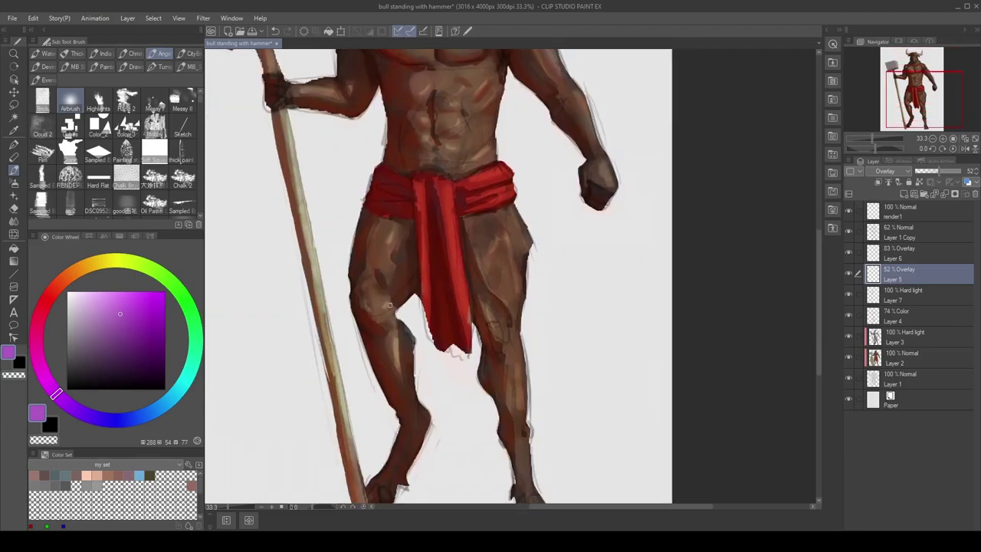
scroll(534, 371, "down", 1)
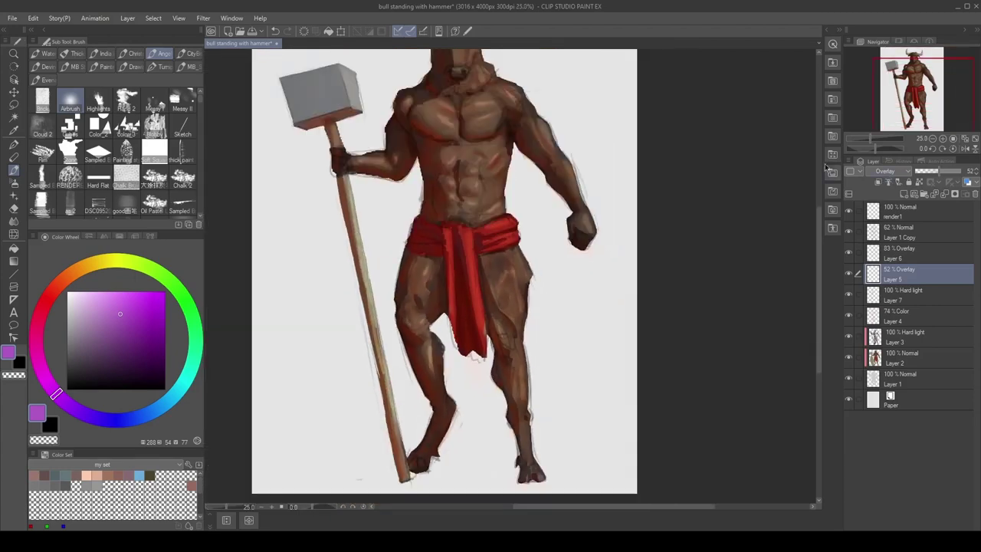
left_click_drag(533, 109, 549, 179)
scroll(549, 179, "down", 1)
scroll(549, 179, "down", 2)
left_click(849, 274)
left_click(849, 273)
scroll(511, 212, "up", 2)
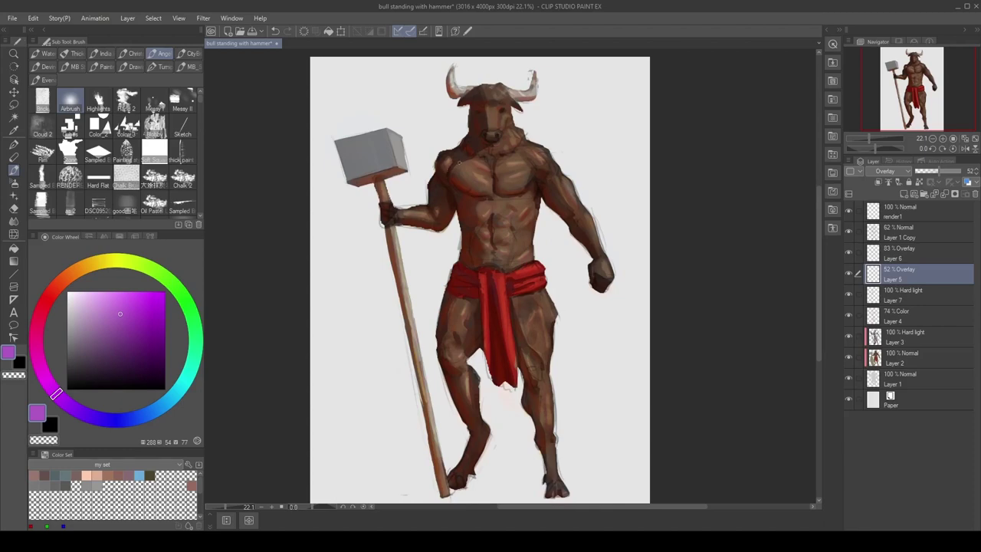
scroll(566, 156, "down", 3)
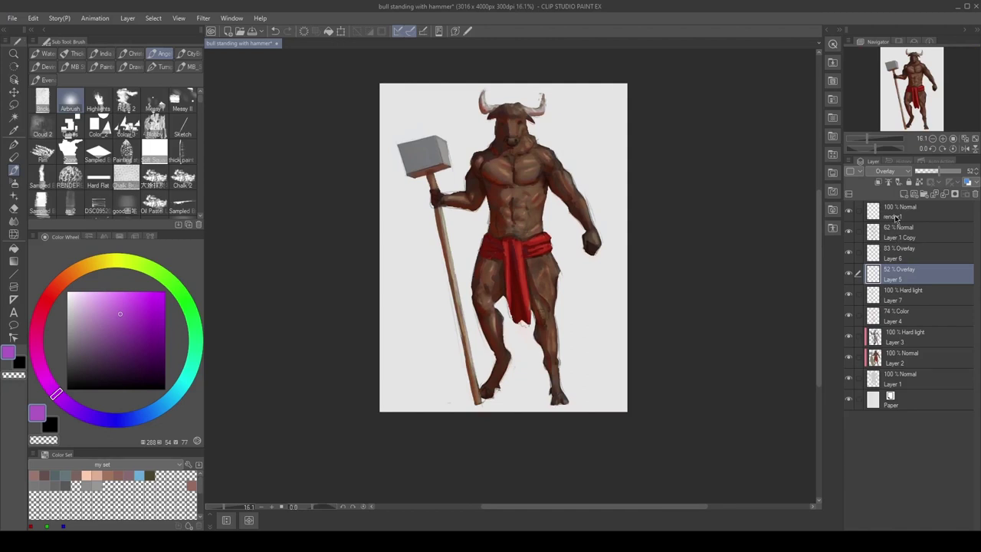
Add an Overlay layer above Layer 1 Copy at 41% opacity and choose the basic round brush with dark green.
left_click(894, 216)
left_click(913, 230)
left_click(904, 194)
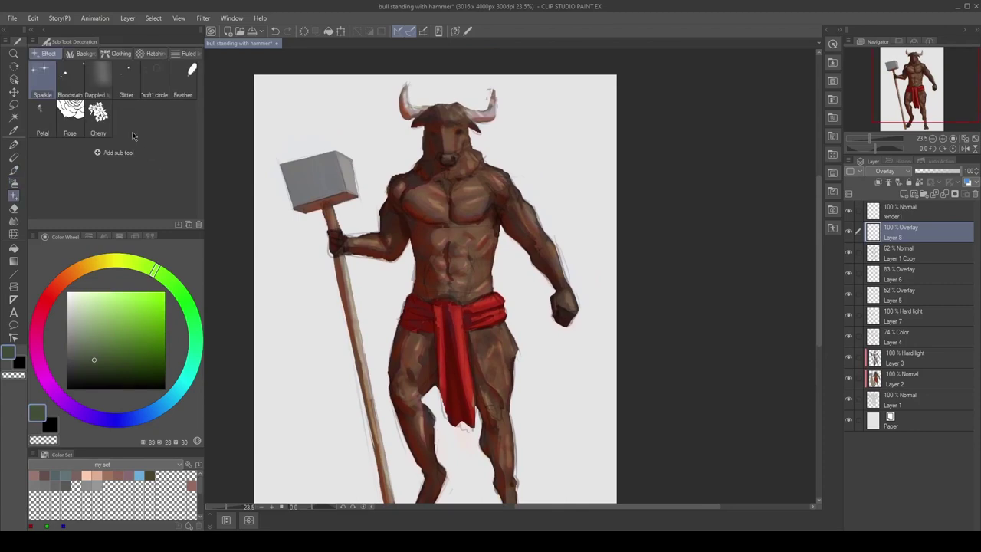
key("b")
left_click(188, 67)
left_click(183, 168)
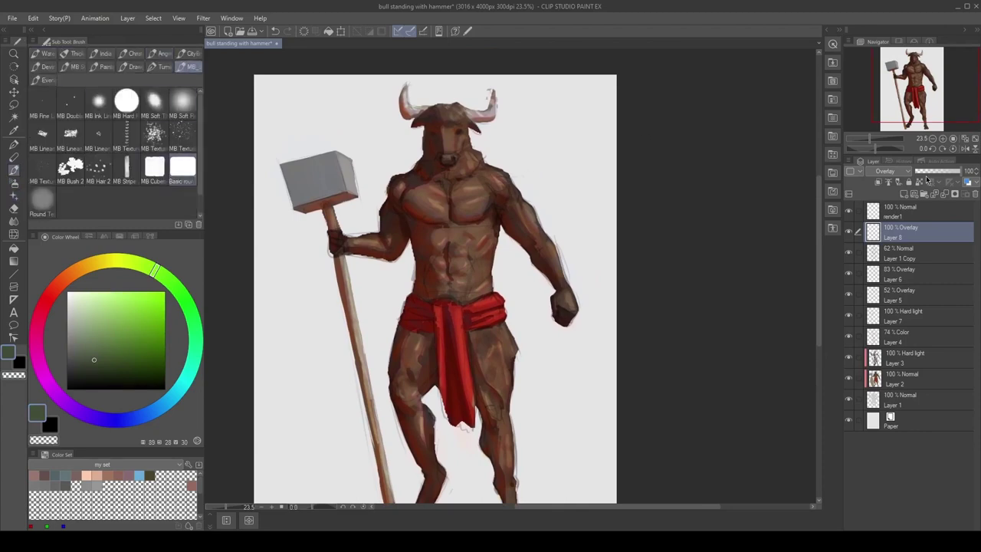
left_click(934, 171)
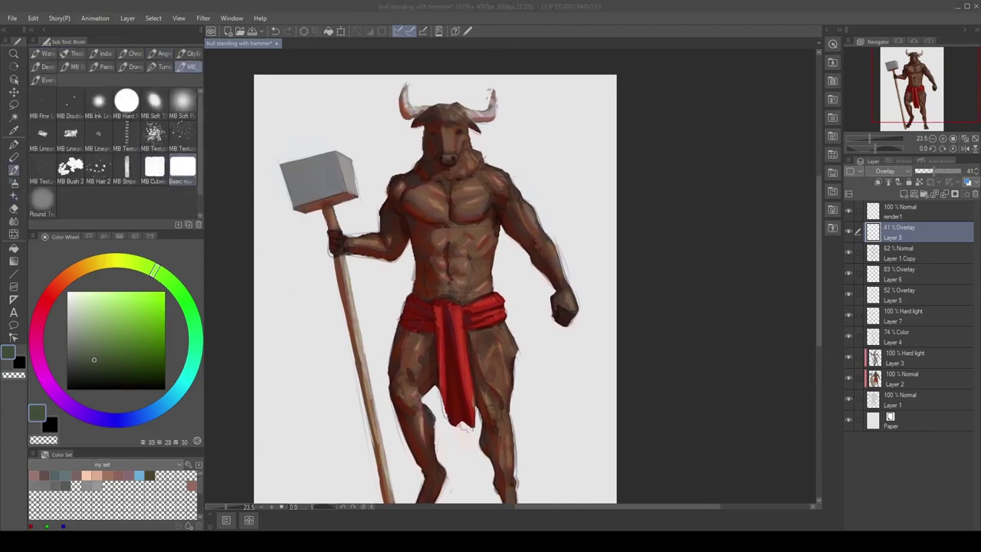
Lower the opacity of Layer 1 Copy to 40% and raise the Overlay Layer 8 to 61%.
left_click(920, 254)
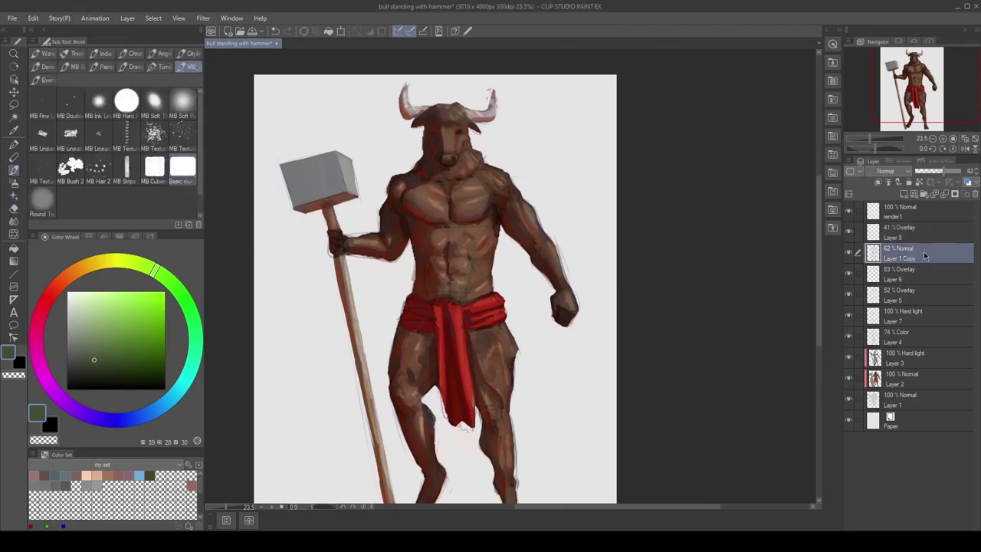
left_click(932, 171)
key("e")
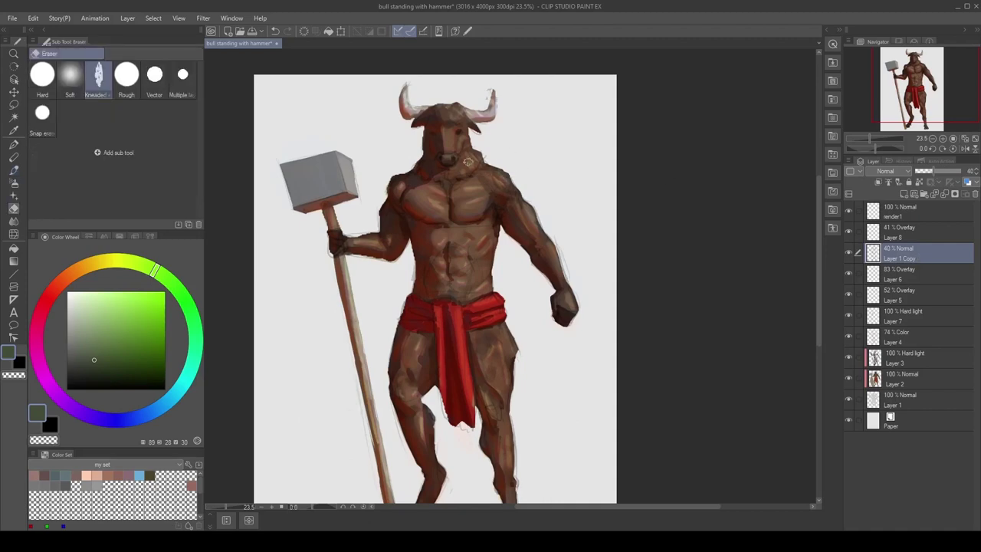
key("alt+bracketright")
left_click(943, 172)
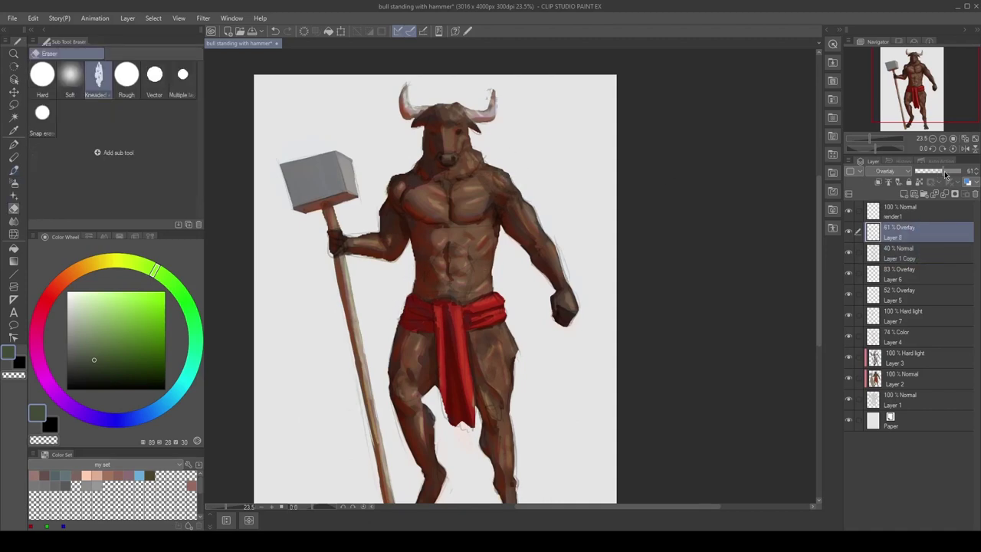
Darken the shoulder and forearm of the bull's free arm with dark green strokes on Layer 8.
key("b")
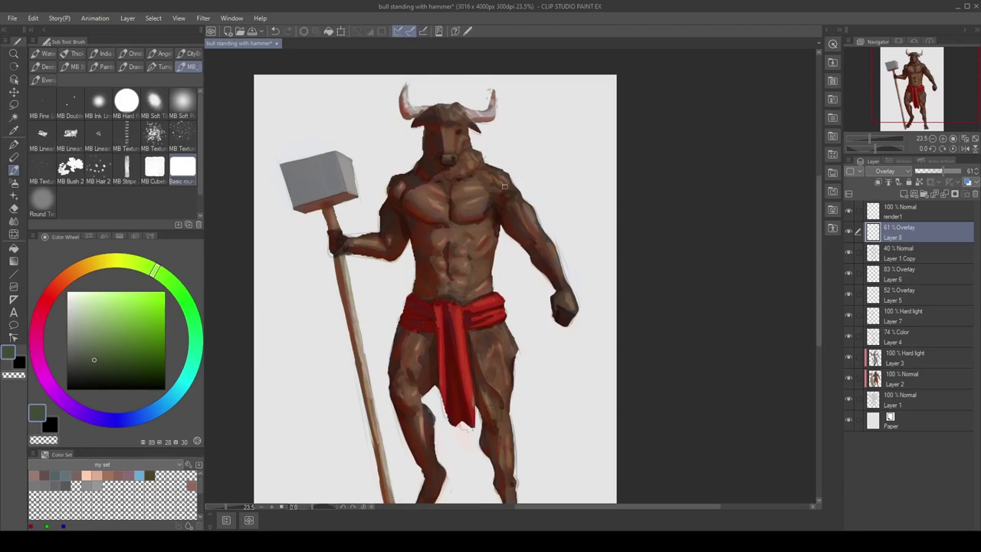
mouse_move(521, 207)
left_mouse_down()
mouse_move(482, 189)
mouse_move(494, 202)
left_mouse_up()
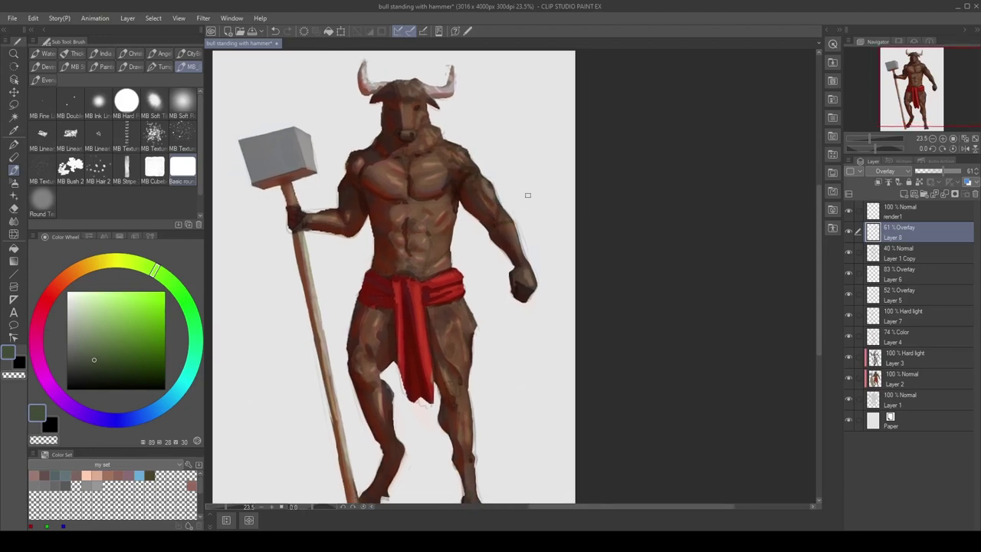
left_click_drag(519, 249, 515, 235)
mouse_move(412, 242)
left_mouse_down()
mouse_move(467, 221)
mouse_move(469, 202)
left_mouse_up()
Repaint the bull's ears and brow edge on the render1 layer with browns sampled from the head.
scroll(469, 202, "up", 1)
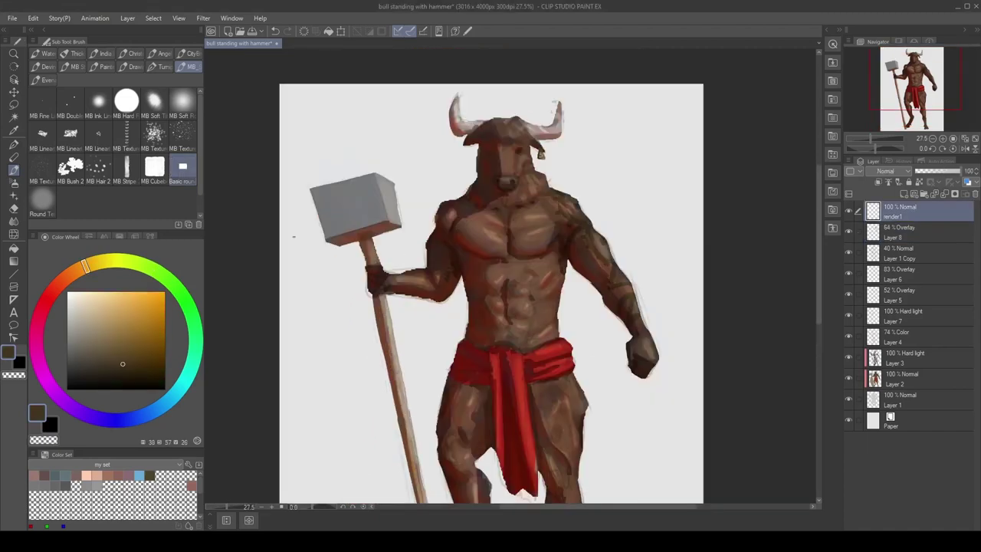
scroll(460, 145, "up", 2)
left_click(437, 147, "alt")
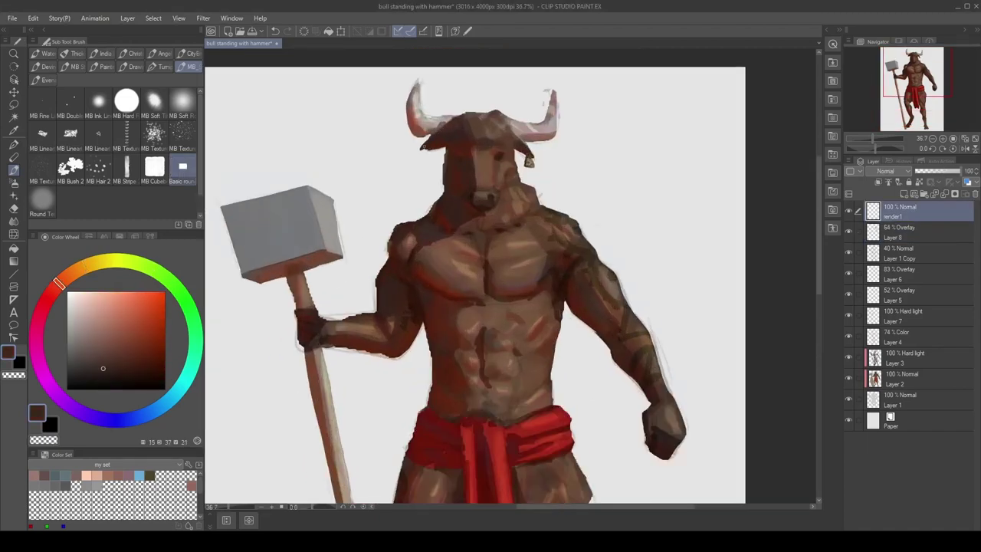
left_click(437, 144, "alt")
left_click(458, 141, "alt")
left_click(523, 138, "alt")
left_click_drag(523, 141, 531, 154)
Paint a tufted fringe of hair across the bull's forehead and crown on render1 with browns sampled from the head.
left_click(495, 139, "alt")
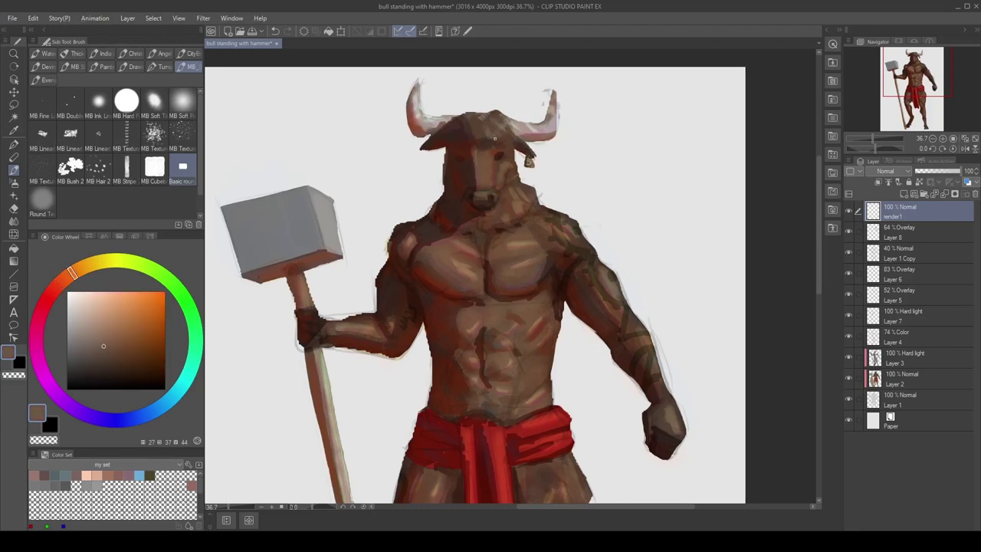
left_click(482, 139, "alt")
left_click(506, 131, "alt")
left_click(509, 126, "alt")
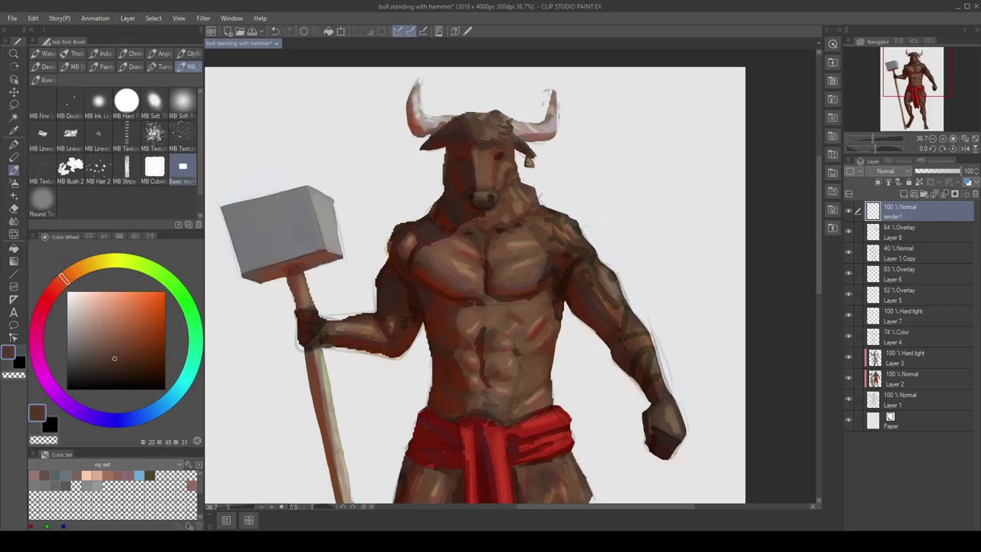
left_click(503, 118, "alt")
left_click(500, 123, "alt")
left_click(483, 119, "alt")
left_click_drag(481, 117, 473, 112)
mouse_move(469, 117)
left_mouse_down()
mouse_move(463, 112)
mouse_move(483, 110)
left_mouse_up()
mouse_move(500, 118)
left_mouse_down()
mouse_move(458, 131)
mouse_move(486, 137)
mouse_move(483, 120)
mouse_move(460, 111)
left_mouse_up()
Extend the hair tufts toward the hammer-side horn and brow with sampled darker browns.
left_click(495, 118, "alt")
left_click(464, 130, "alt")
left_click(459, 131, "alt")
left_click(472, 128, "alt")
left_click(469, 122, "alt")
scroll(528, 136, "down", 6)
left_click(491, 189, "alt")
left_click(486, 187, "alt")
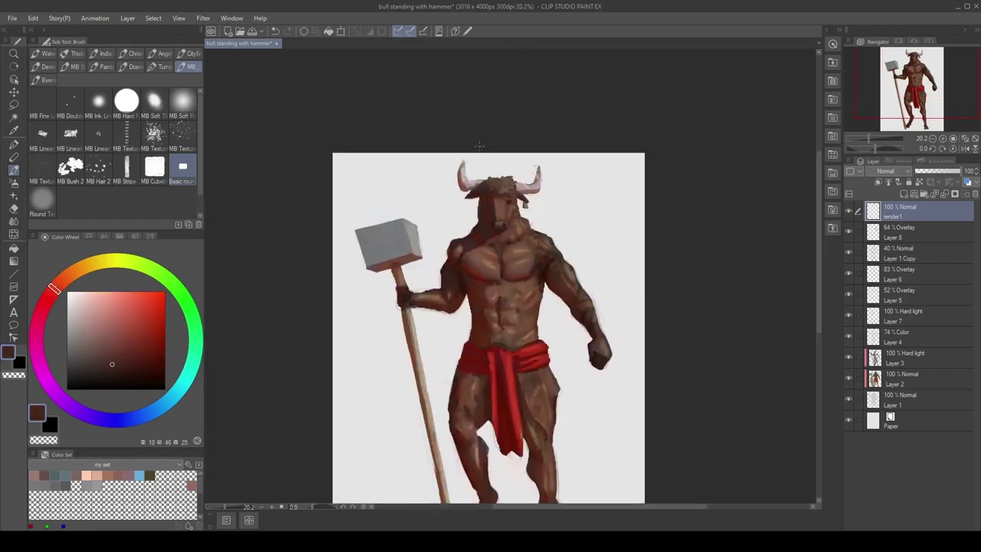
Texture the hammer-side horn and rework the ear beneath it with sampled reddish and dark browns.
scroll(486, 150, "up", 4)
left_click(477, 199, "alt")
left_click(478, 201, "alt")
left_click(467, 200, "alt")
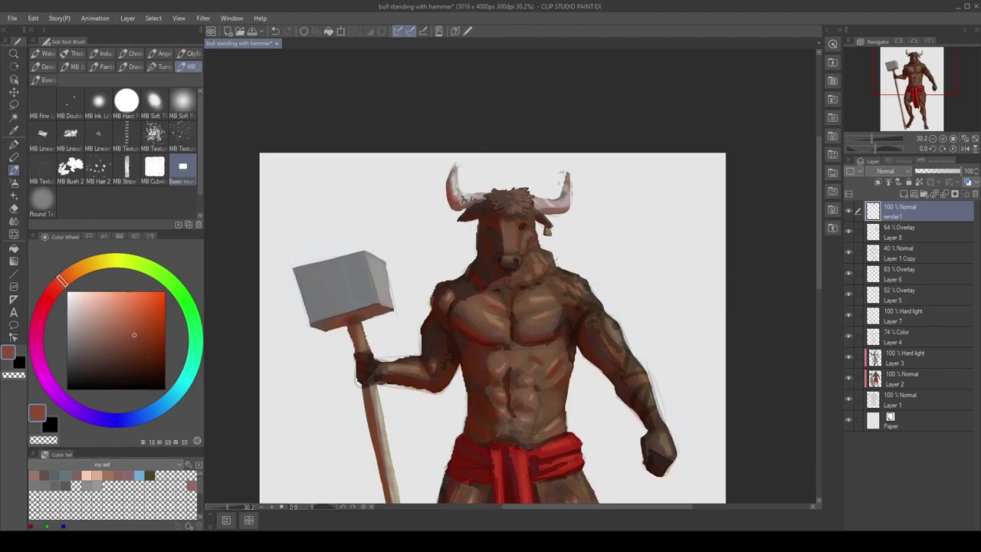
left_click(456, 172, "alt")
left_click(465, 206, "alt")
left_click(469, 212, "alt")
left_click_drag(460, 210, 468, 223)
key("e")
key("b")
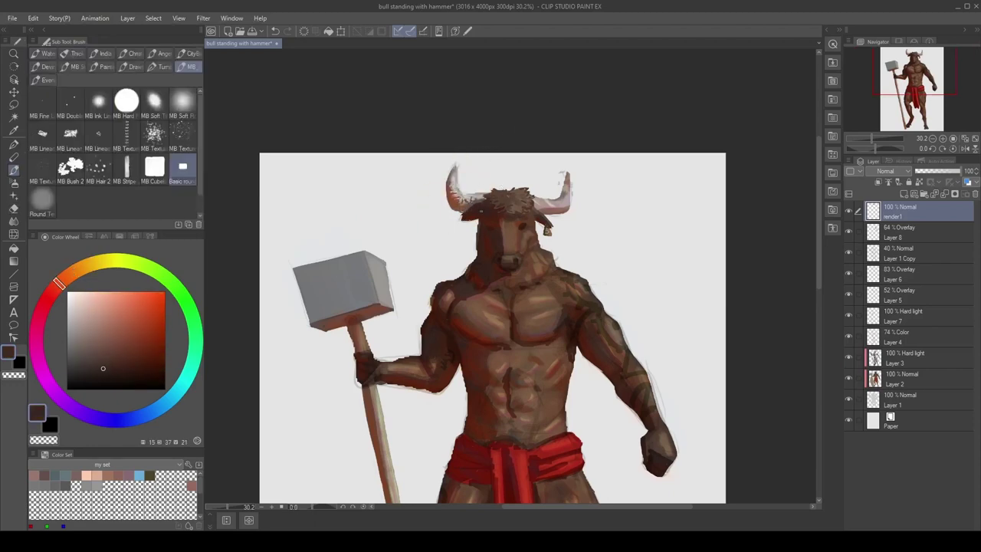
Shade the horn on the free-arm side with muted pinks sampled from it.
left_click_drag(496, 159, 463, 133)
left_click(434, 181, "alt")
left_click(535, 178, "alt")
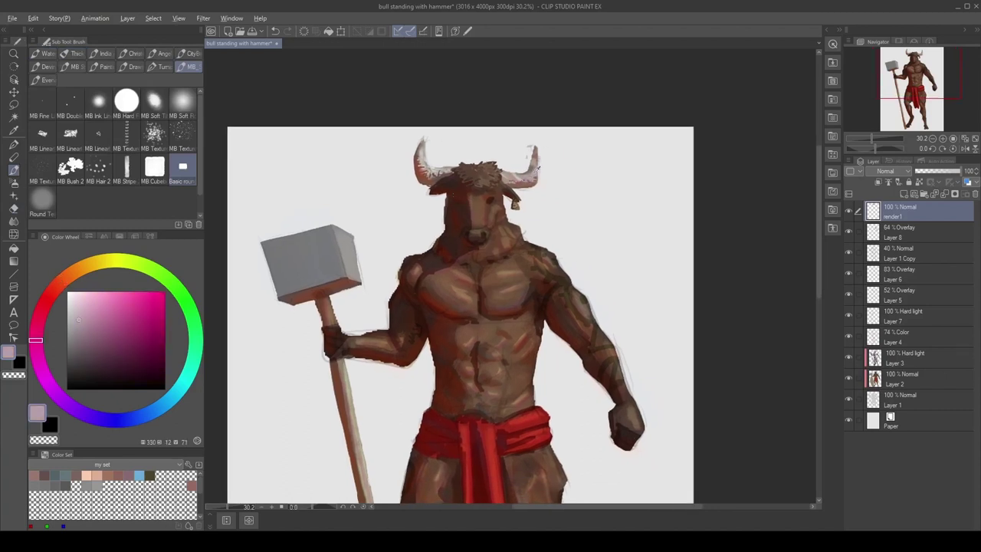
left_click(537, 166, "alt")
left_click(519, 174, "alt")
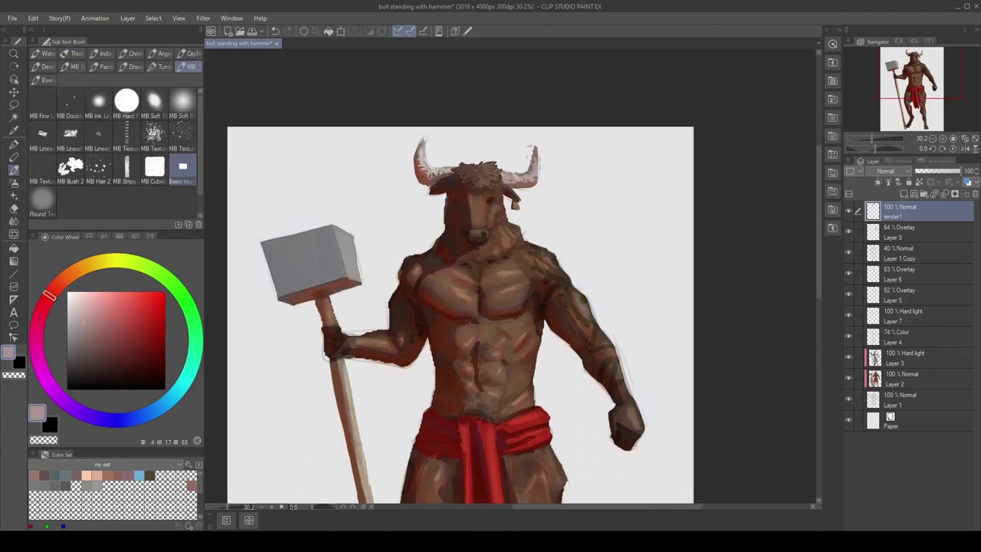
Repaint the nose bridge, nostrils and muzzle with light and dark browns sampled from the face.
mouse_move(486, 224)
left_mouse_down()
mouse_move(501, 193)
mouse_move(490, 172)
left_mouse_up()
left_click(493, 185, "alt")
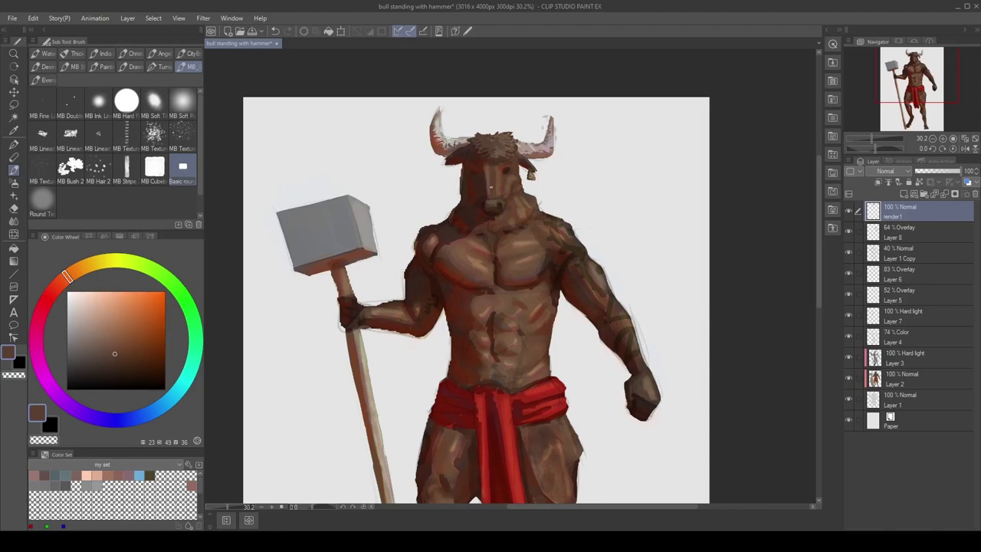
key("j")
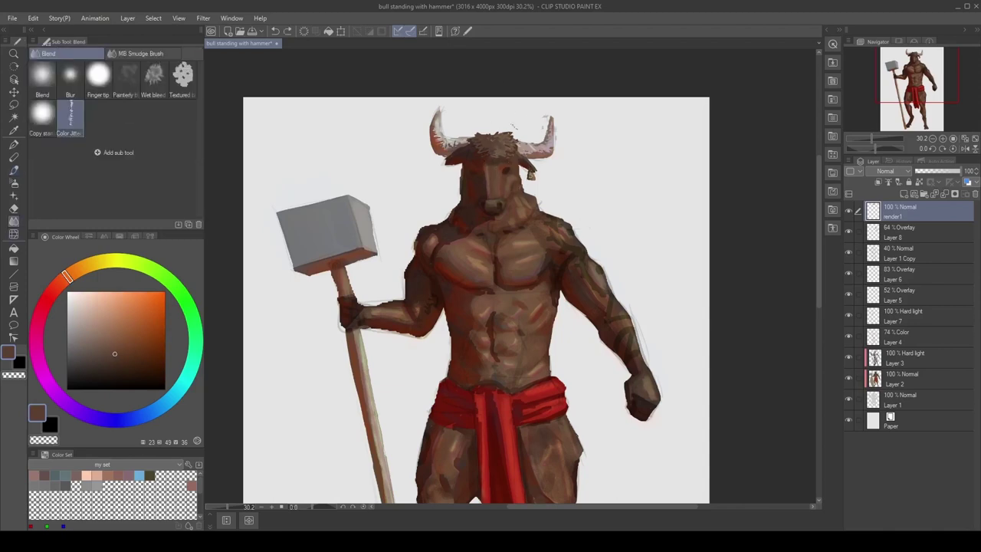
key("b")
left_click(493, 201, "alt")
mouse_move(504, 200)
left_mouse_down()
mouse_move(504, 210)
mouse_move(497, 202)
left_mouse_up()
left_click(494, 204, "alt")
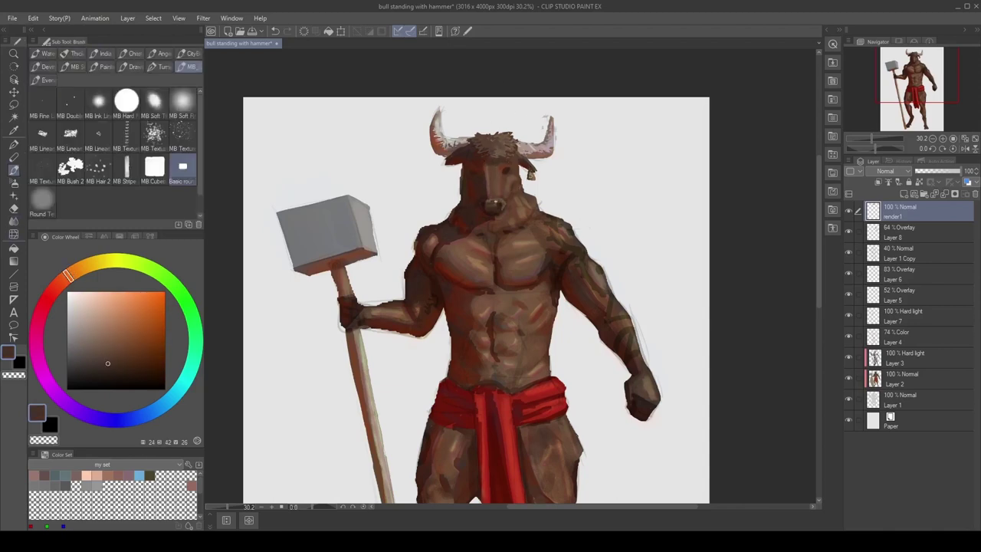
left_click(502, 204, "alt")
left_click(500, 204, "alt")
left_click(489, 201, "alt")
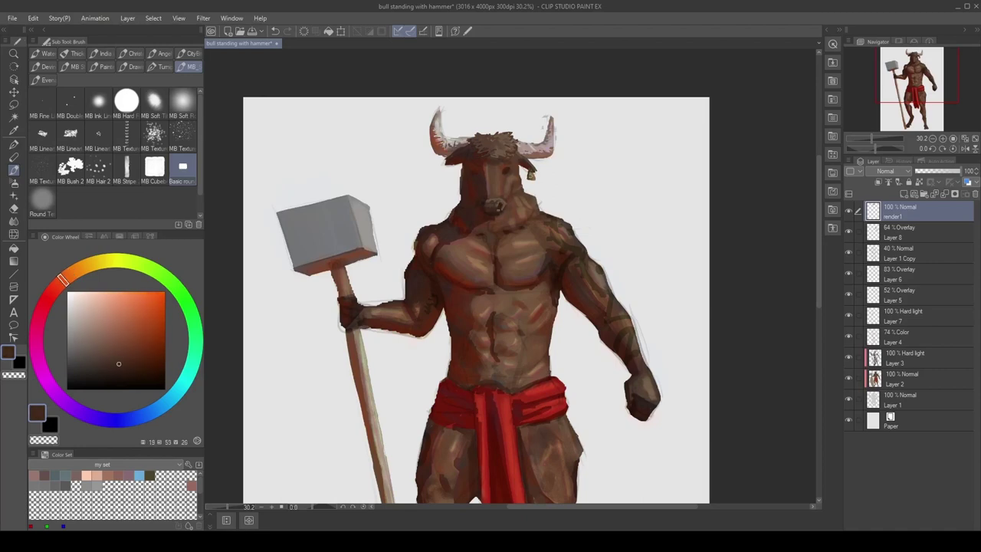
left_click(496, 209, "alt")
Refine the face around the eyes and paint jagged fur down the hammer-side cheek and neck.
left_click(497, 165, "alt")
left_click(515, 185, "alt")
left_click(469, 180, "alt")
left_click(468, 182, "alt")
left_click(465, 198, "alt")
left_click_drag(462, 177, 459, 196)
left_click(465, 196, "alt")
left_click(466, 168, "alt")
Add a ragged fur tuft at the hammer arm's elbow and repaint the forearm with sampled browns.
left_click(430, 271, "alt")
left_click(423, 290, "alt")
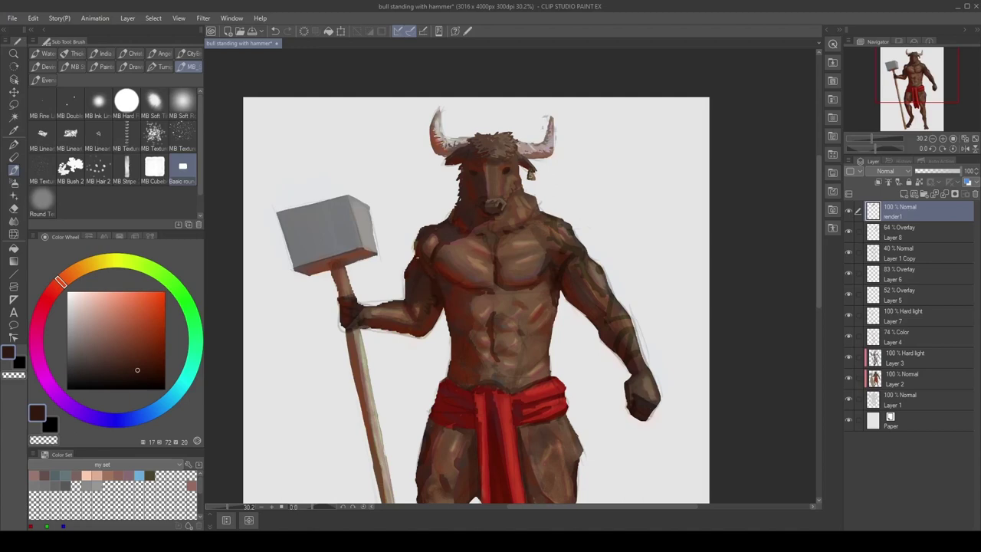
left_click_drag(427, 330, 431, 288)
left_click(434, 278, "alt")
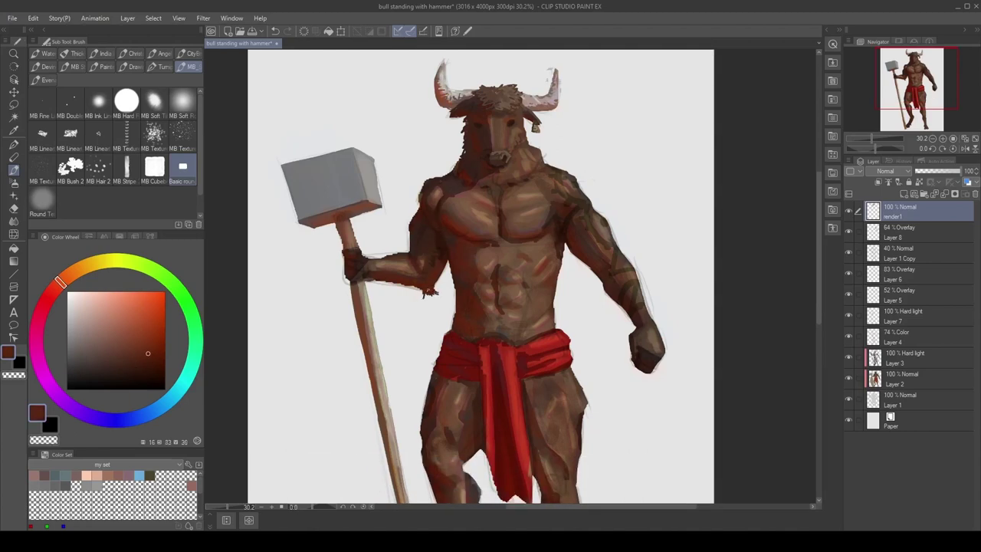
left_click(418, 273, "alt")
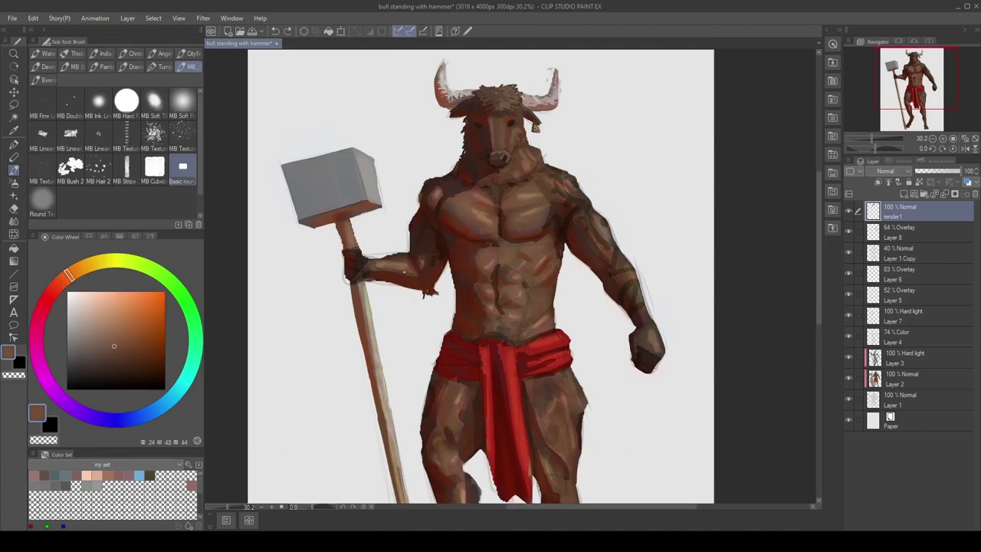
left_click(431, 291, "alt")
left_click_drag(385, 273, 417, 277)
Darken the wrist and the hand gripping the hammer with sampled dark browns.
left_click(401, 255, "alt")
left_click(370, 259, "alt")
left_click(358, 257, "alt")
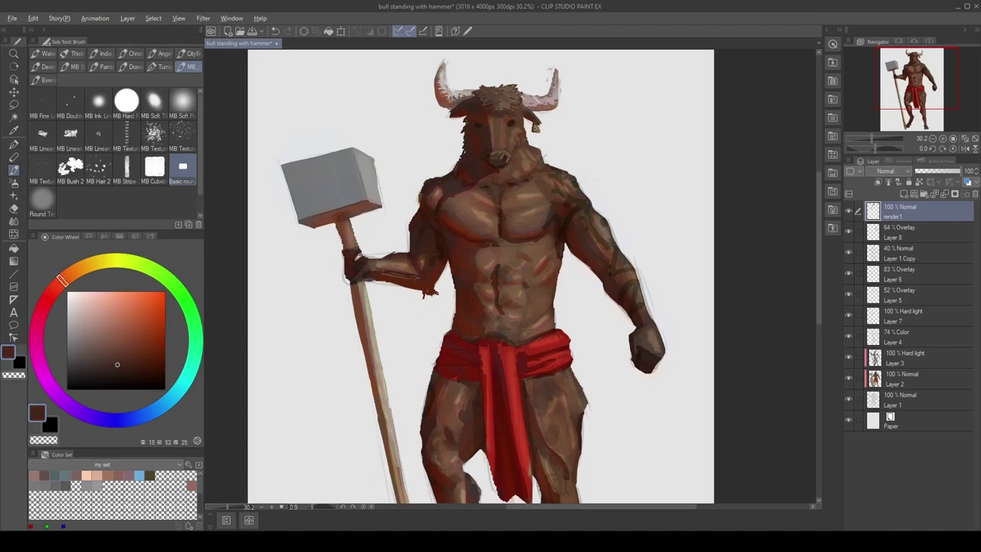
left_click(355, 271, "alt")
left_click_drag(357, 235, 359, 241)
Touch up the hammer handle with sampled wood tones, undoing a stray stroke, and darken the outer edge of the gripping hand.
left_click(363, 300, "alt")
left_click(359, 297, "alt")
left_click(357, 300, "alt")
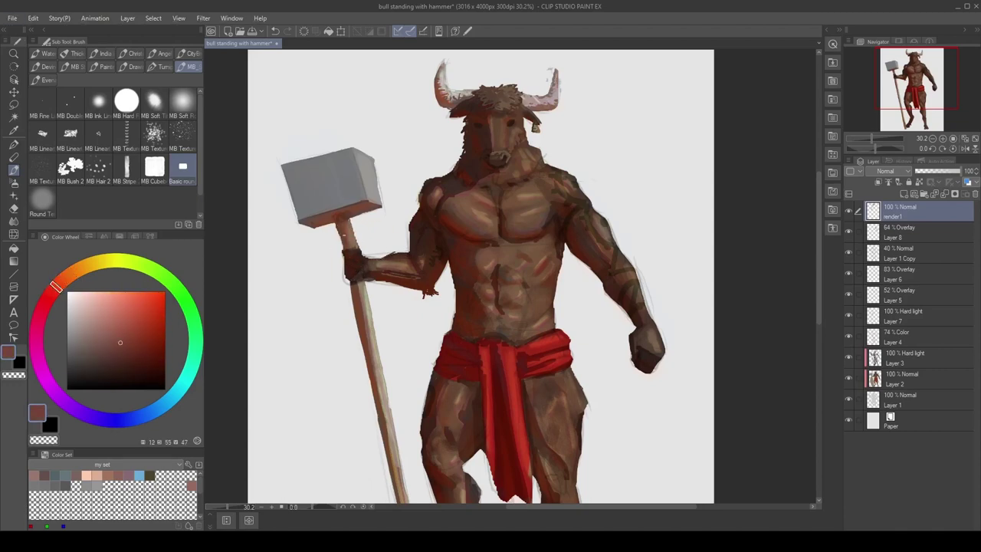
left_click_drag(365, 345, 363, 330)
left_click(364, 329, "alt")
key("ctrl+z")
left_click(361, 307, "alt")
left_click(352, 264, "alt")
left_click_drag(345, 260, 345, 268)
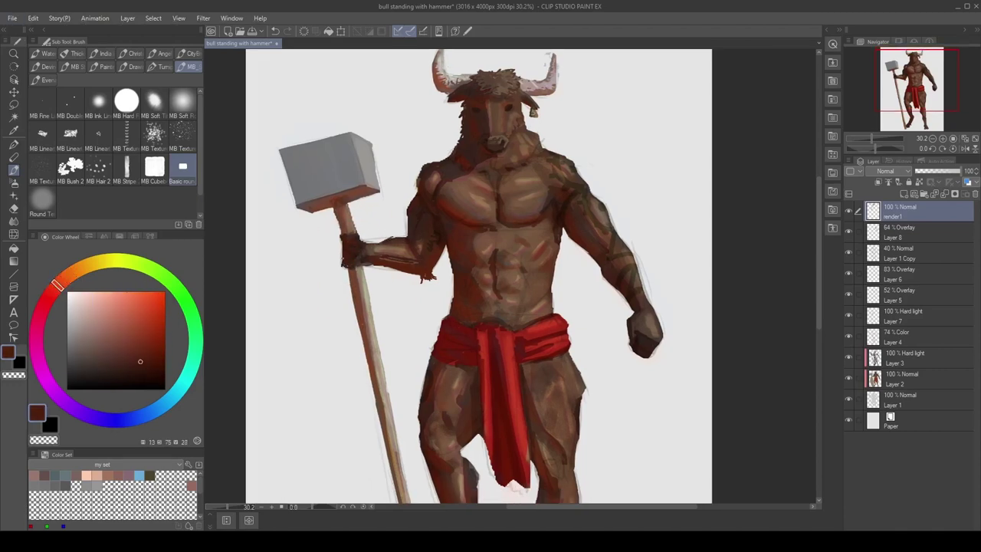
Define the line between the pectorals and the collar area with reddish and dark browns sampled from the torso.
scroll(462, 129, "down", 3)
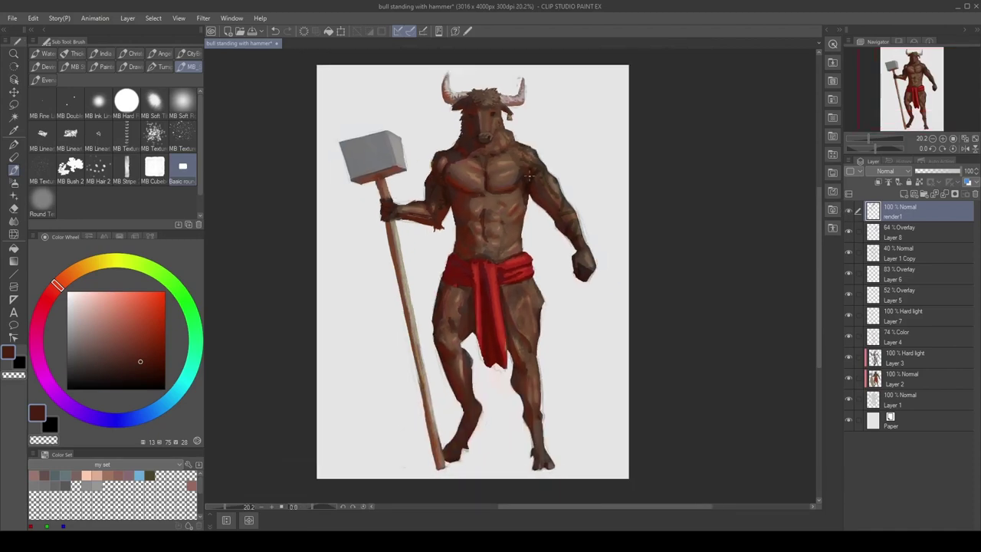
scroll(529, 176, "up", 1)
left_click(440, 167, "alt")
left_click(453, 193, "alt")
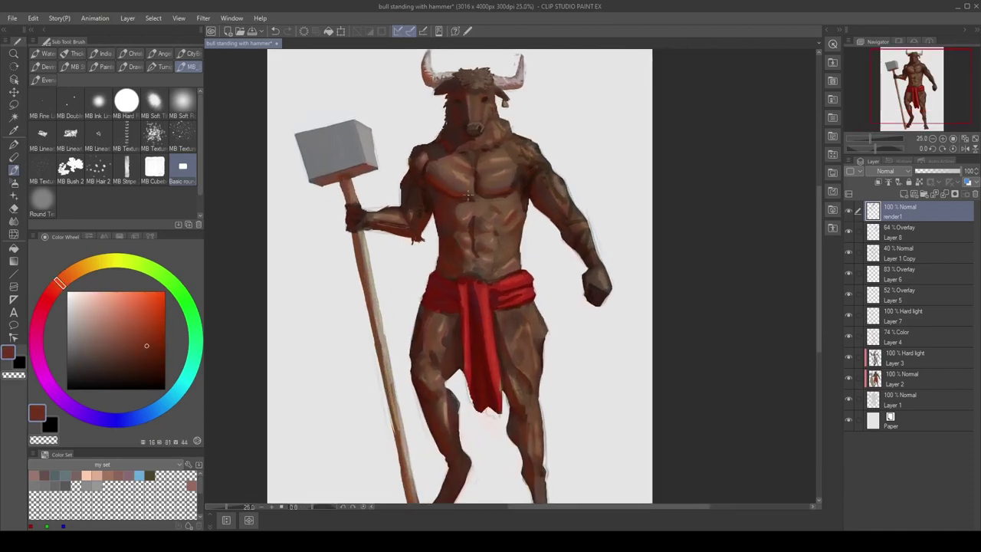
left_click(473, 183, "alt")
left_click(482, 151, "alt")
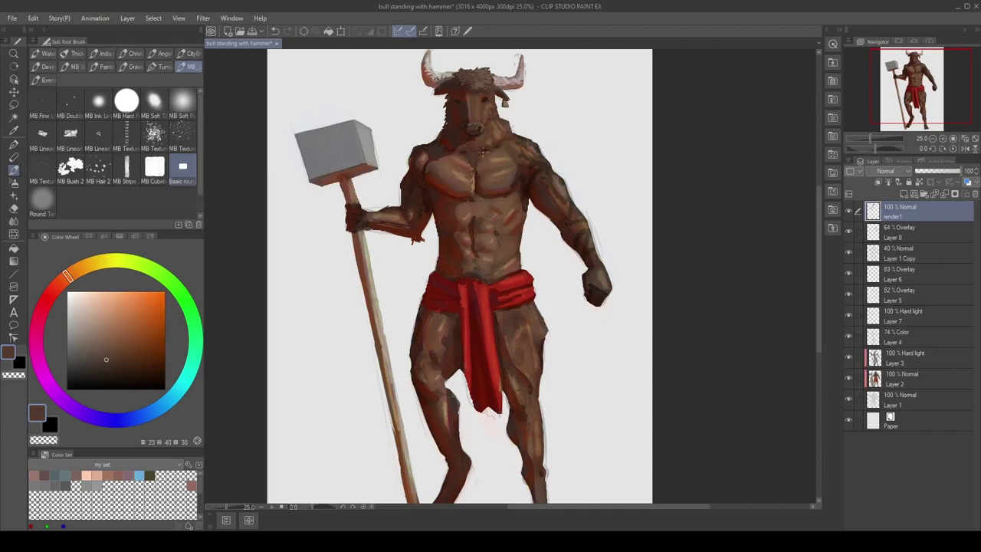
left_click(478, 149, "alt")
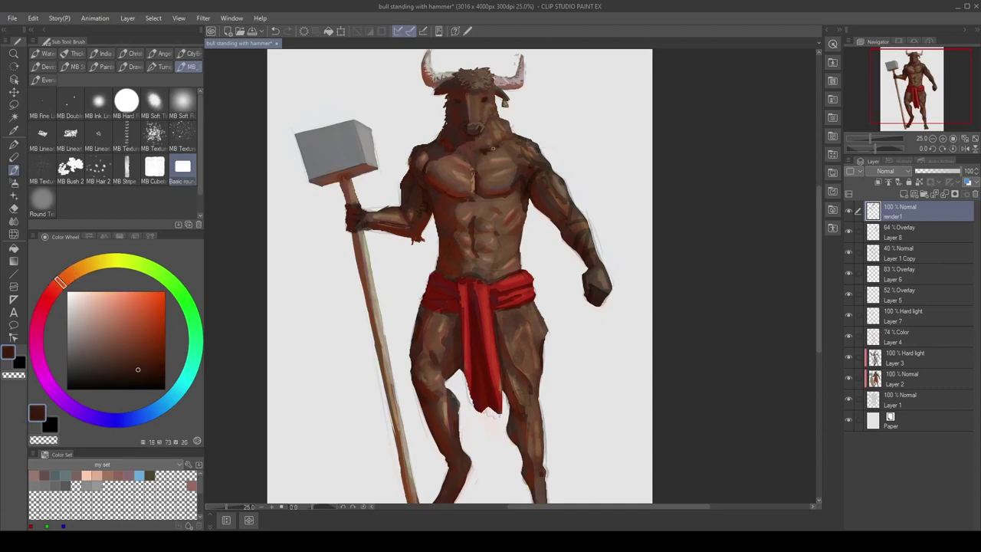
Paint jagged brown fur along the free-arm side of the neck and jaw.
left_click(497, 133, "alt")
left_click(502, 132, "alt")
mouse_move(495, 144)
left_mouse_down()
mouse_move(501, 148)
mouse_move(512, 115)
mouse_move(498, 115)
left_mouse_up()
left_click(500, 121, "alt")
left_click(496, 111, "alt")
left_click(497, 99, "alt")
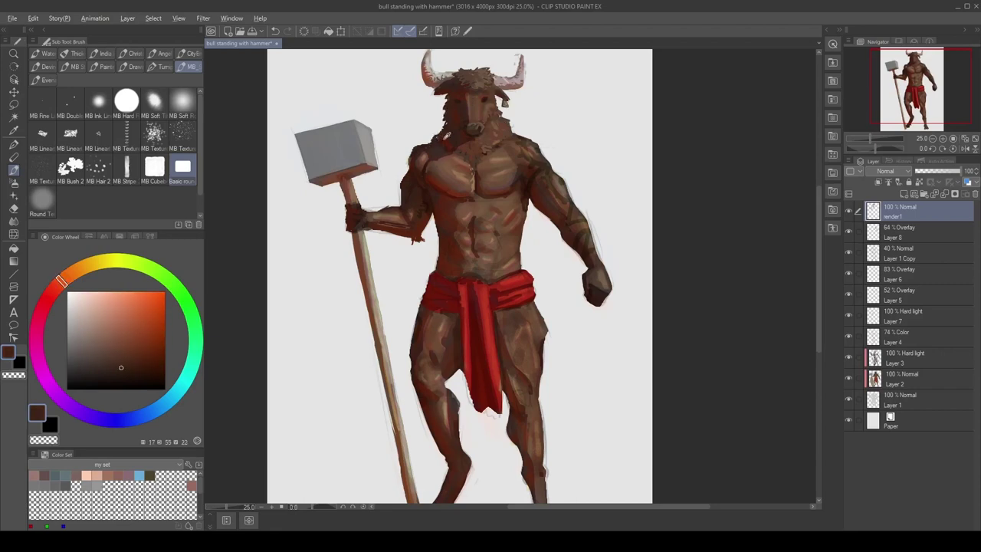
Add fur at the hammer-side base of the neck and model both pectorals with sampled mid browns.
left_click(445, 139, "alt")
left_click(449, 139, "alt")
left_click(504, 161, "alt")
left_click(449, 161, "alt")
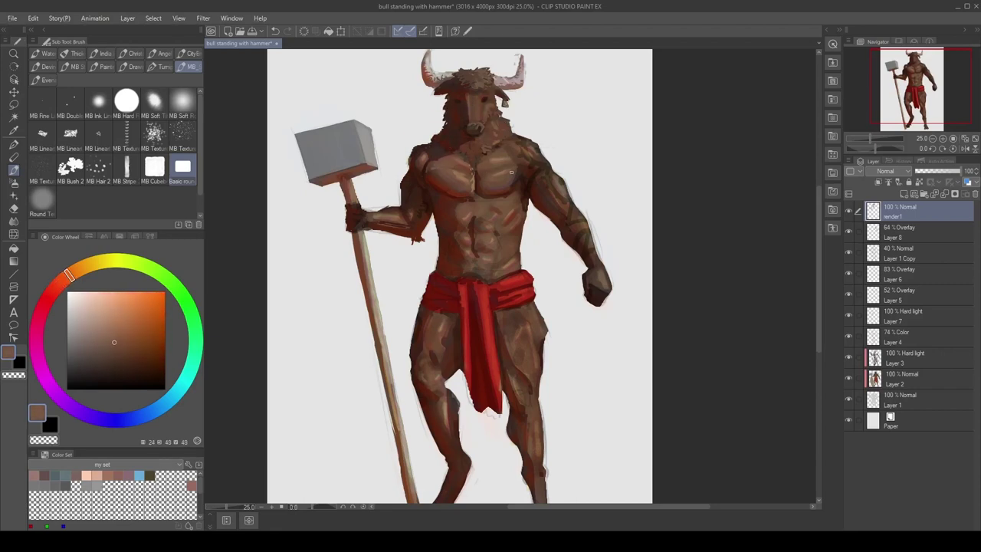
left_click(515, 157, "alt")
left_click(490, 199, "alt")
Repaint the upper and hammer-side abdominal muscles with browns sampled from the stomach.
left_click_drag(478, 223, 467, 222)
left_click(464, 222, "alt")
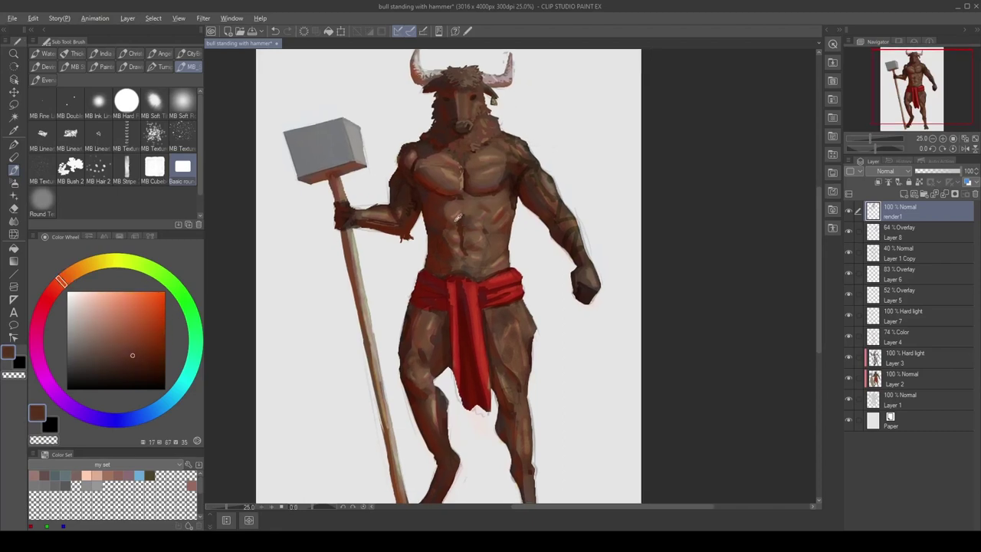
left_click(458, 218, "alt")
left_click(456, 221, "alt")
left_click(452, 223, "alt")
left_click(444, 247, "alt")
Rework the waist sash on the free-arm side with sampled reds and undo the last stroke.
left_click(462, 274, "alt")
left_click(490, 266, "alt")
left_click(496, 265, "alt")
left_click(505, 266, "alt")
left_click(507, 277, "alt")
mouse_move(504, 273)
left_mouse_down()
mouse_move(521, 271)
mouse_move(485, 245)
mouse_move(472, 259)
left_mouse_up()
left_click(500, 284, "alt")
left_click(473, 253, "alt")
key("ctrl+z")
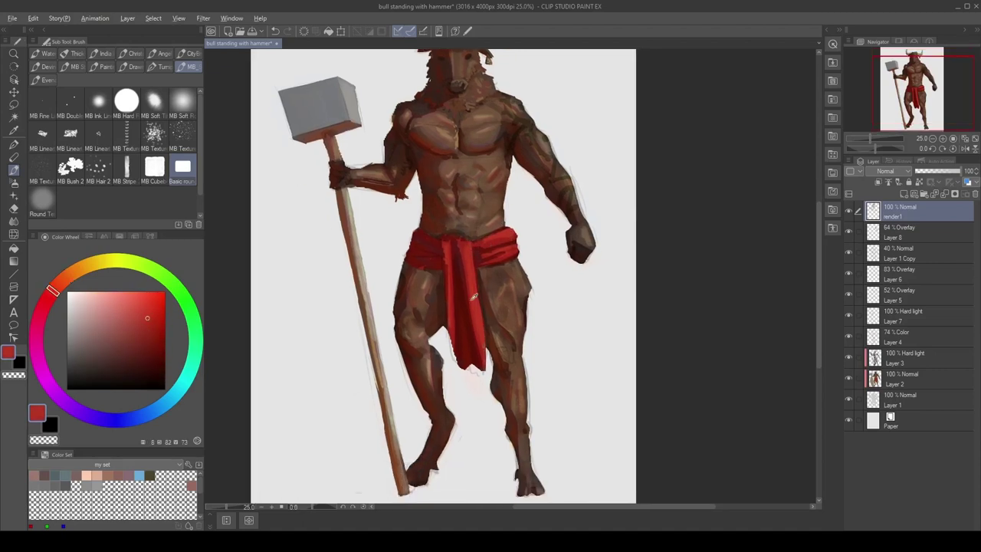
Shade the folds around the sash's centre and hammer side with bright and dark reds.
left_click(469, 253, "alt")
left_click(504, 240, "alt")
left_click(435, 250, "alt")
left_click(438, 262, "alt")
left_click(436, 243, "alt")
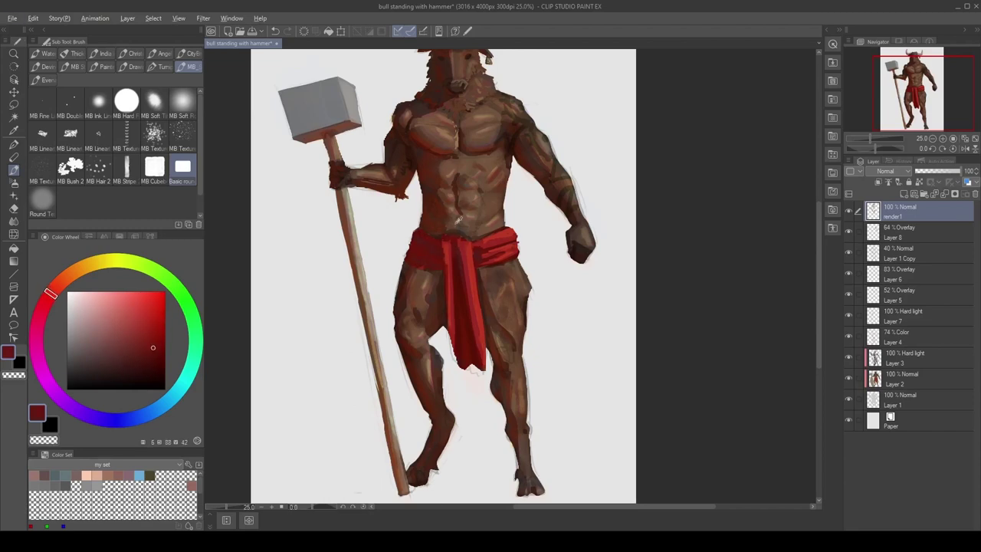
Deepen the hanging cloth with sampled dark reds and roughen the outer edges of the waist sash.
left_click(457, 254, "alt")
mouse_move(446, 252)
left_mouse_down()
mouse_move(444, 322)
mouse_move(449, 243)
left_mouse_up()
key("ctrl+z")
left_click(454, 287, "alt")
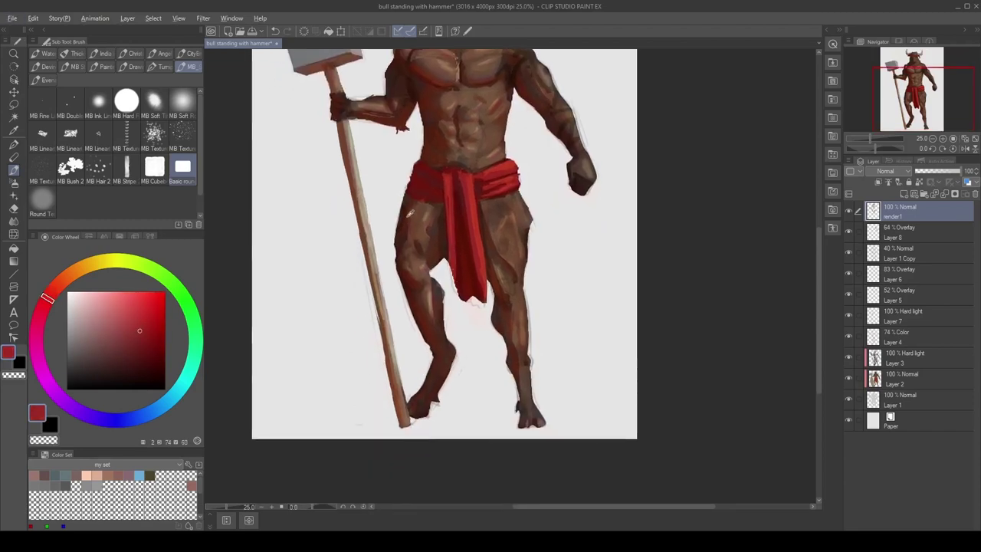
left_click(410, 210, "alt")
left_click(421, 167, "alt")
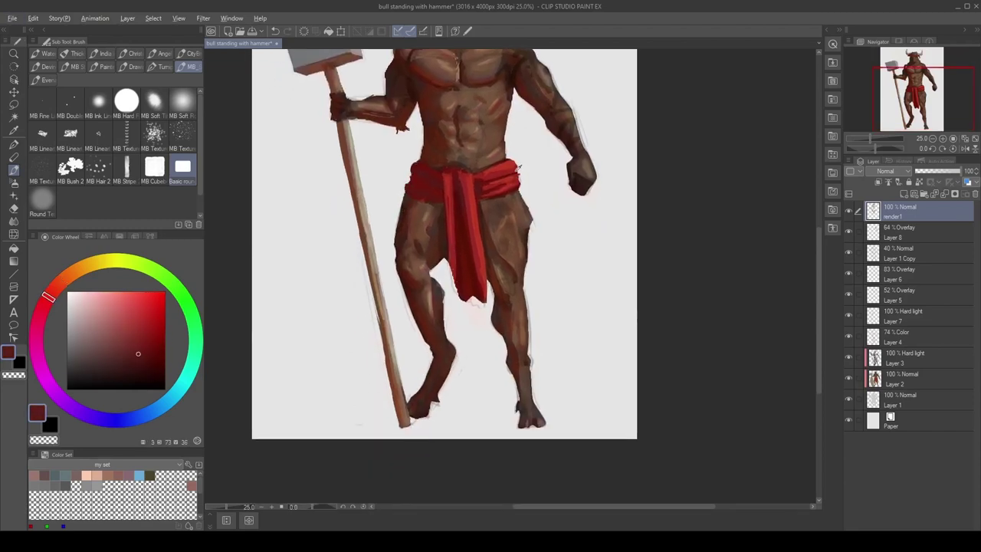
Paint jagged dark fur on the hammer-side calf and strengthen the outer edge of the other lower leg.
left_click(406, 293, "alt")
left_click(438, 291, "alt")
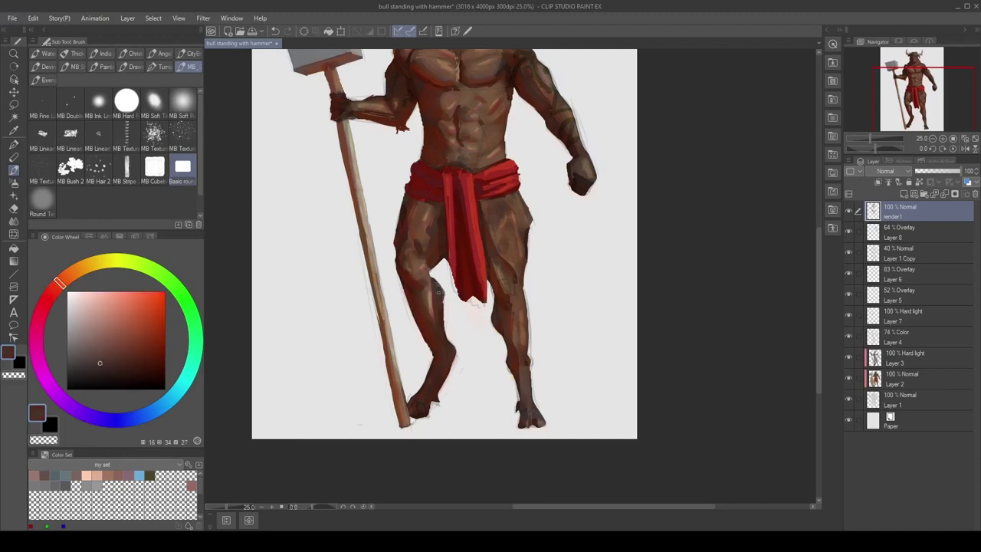
left_click_drag(445, 297, 443, 286)
left_click(522, 298, "alt")
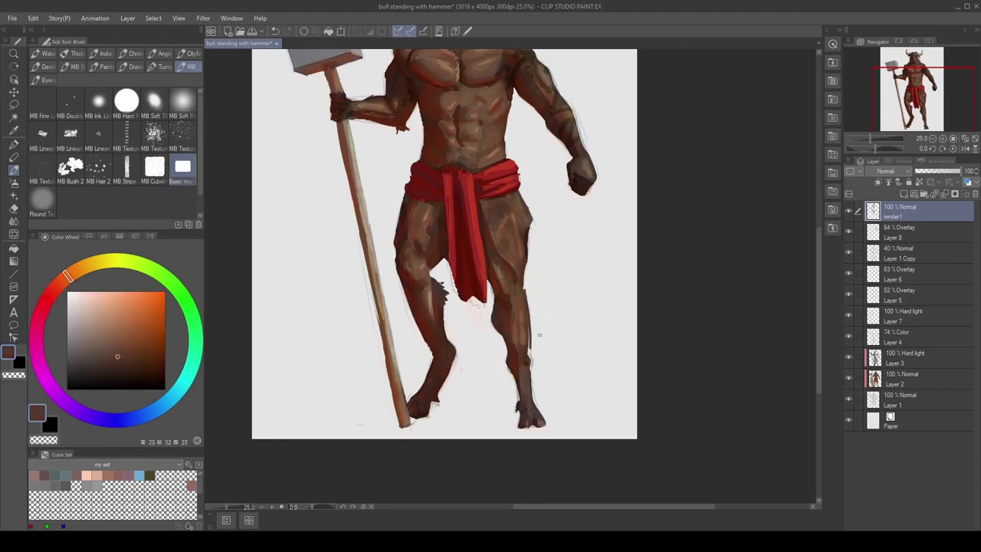
Model the knee and inner calf of the free-arm-side leg with sampled browns.
left_click(506, 279, "alt")
left_click(503, 282, "alt")
mouse_move(500, 266)
left_mouse_down()
mouse_move(509, 280)
mouse_move(508, 240)
left_mouse_up()
left_click(511, 245, "alt")
left_click(512, 288, "alt")
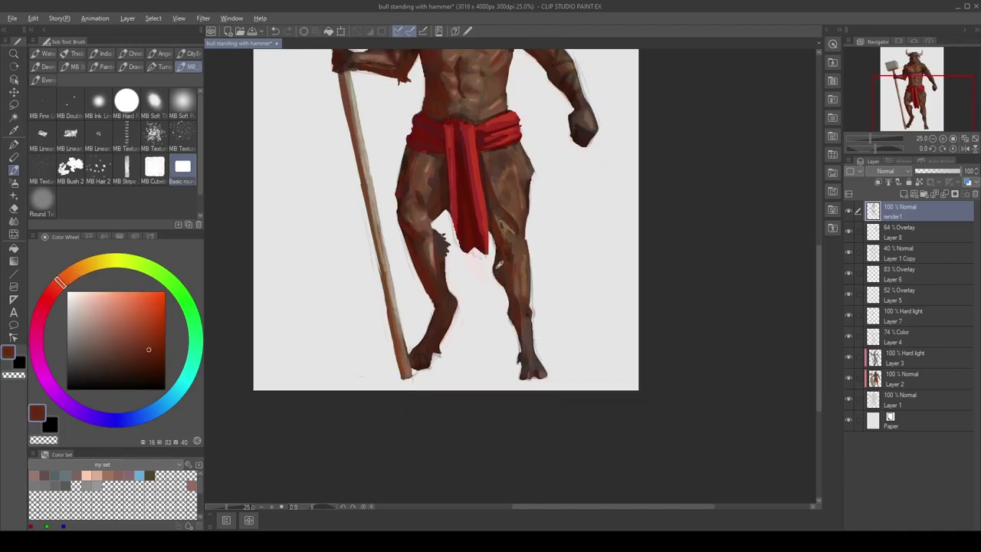
Add fur tufts around the free-arm-side ankle and repaint the hoof below it.
left_click(516, 308, "alt")
left_click(513, 310, "alt")
mouse_move(512, 308)
left_mouse_down()
mouse_move(506, 315)
mouse_move(536, 317)
left_mouse_up()
left_click(530, 314, "alt")
left_click(526, 331, "alt")
left_click_drag(520, 355, 517, 366)
left_click(542, 372, "alt")
Paint fur on the hammer-side heel and the other leg's inner calf, and compare the figure with the render1 layer hidden and shown.
left_click(443, 348, "alt")
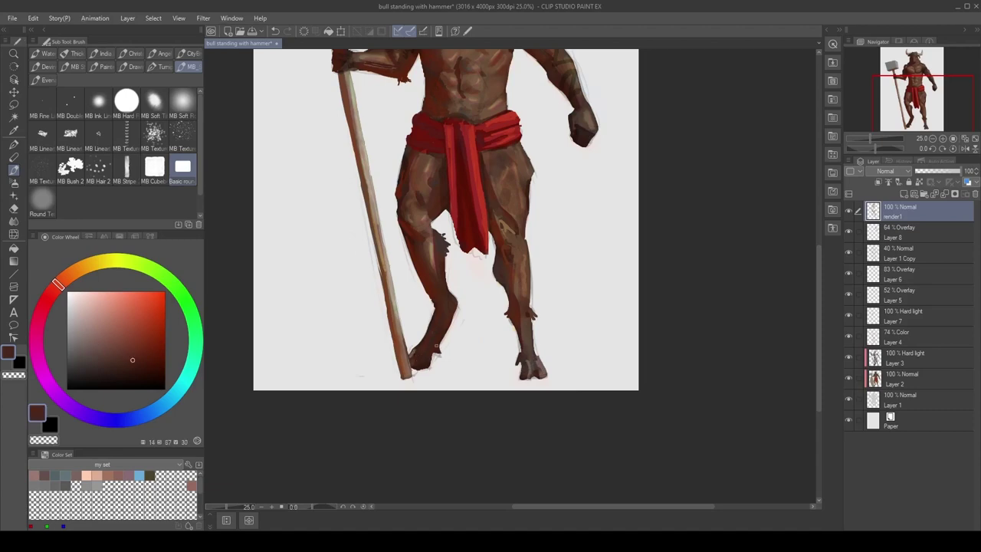
left_click(440, 262, "alt")
left_click(500, 265, "alt")
left_click_drag(496, 269, 489, 282)
scroll(595, 268, "down", 1)
left_click_drag(595, 269, 595, 375)
left_click(848, 211)
left_click(848, 212)
Refine the abdominal muscles with lighter browns sampled from the stomach and choose the Color Jitter blend tool.
left_click(491, 221, "alt")
left_click(491, 223, "alt")
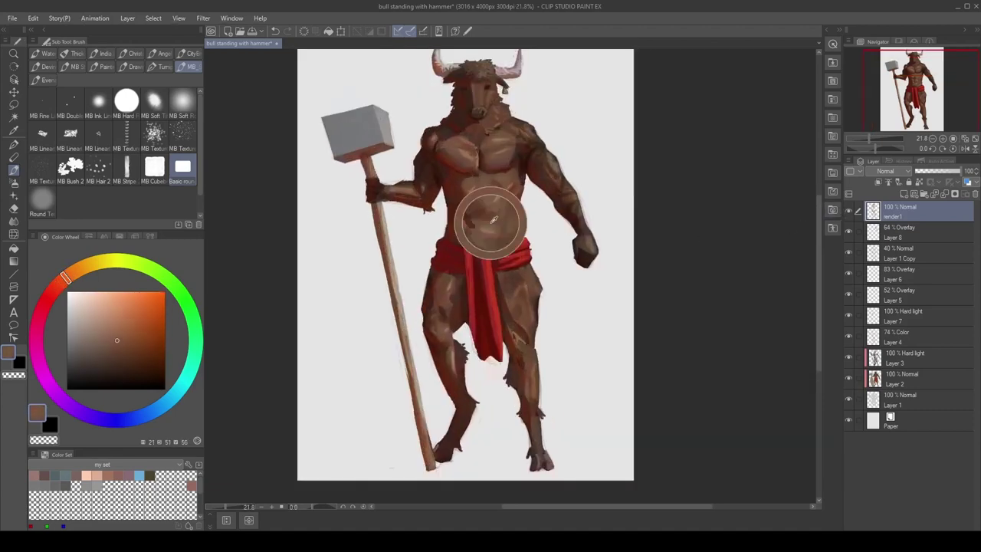
left_click(498, 224, "alt")
left_click(492, 196, "alt")
left_click(499, 222, "alt")
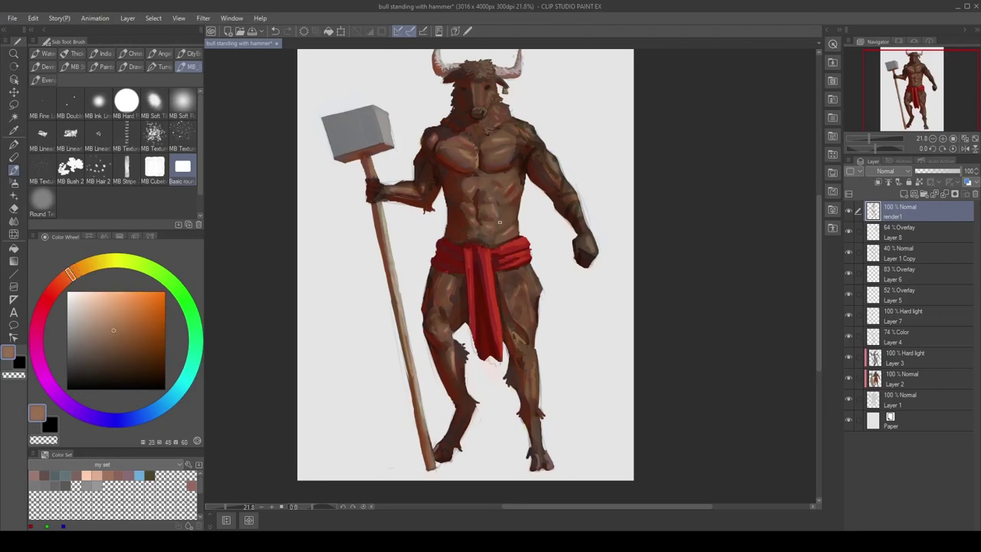
key("j")
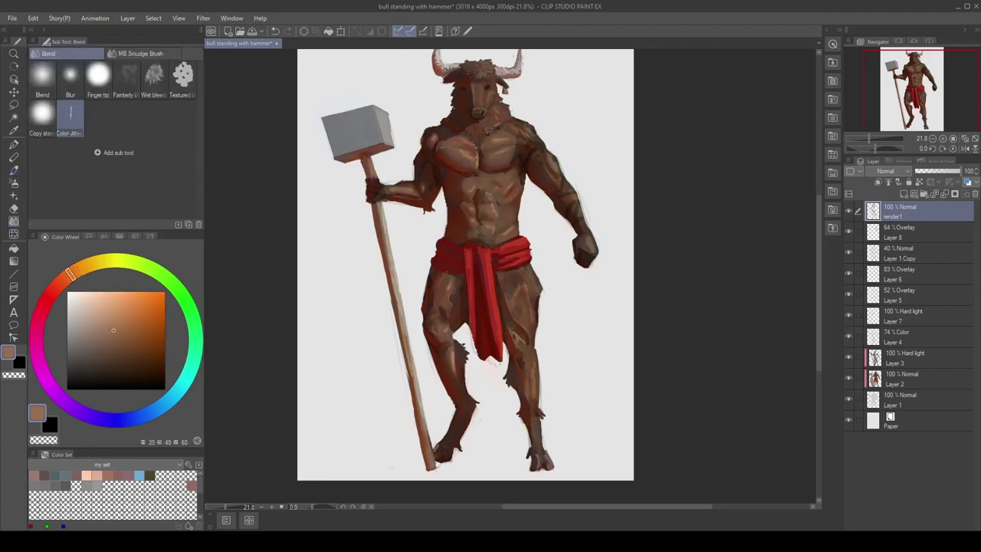
Paint a grey ground shadow beneath the hooves and hammer handle on the layer just above the paper.
key("b")
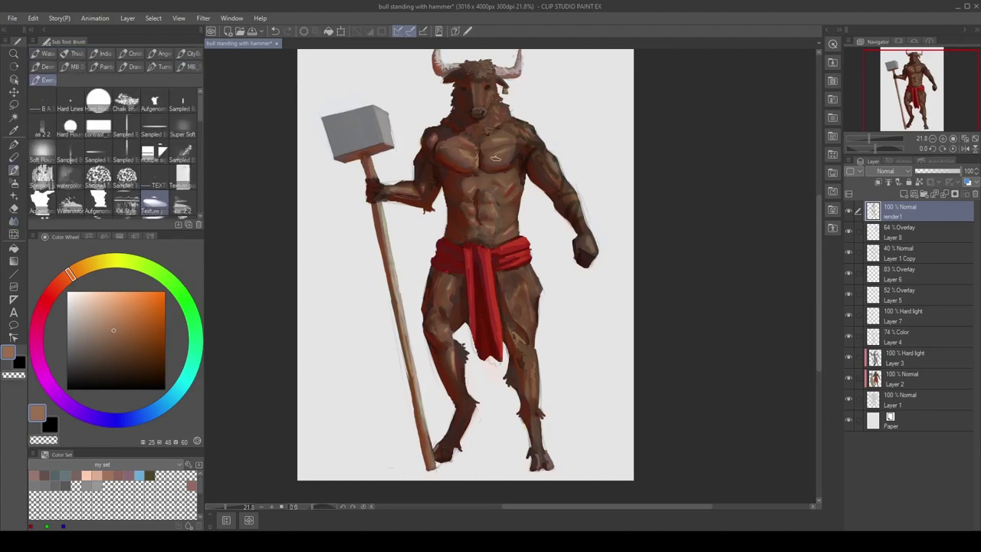
scroll(524, 278, "down", 2)
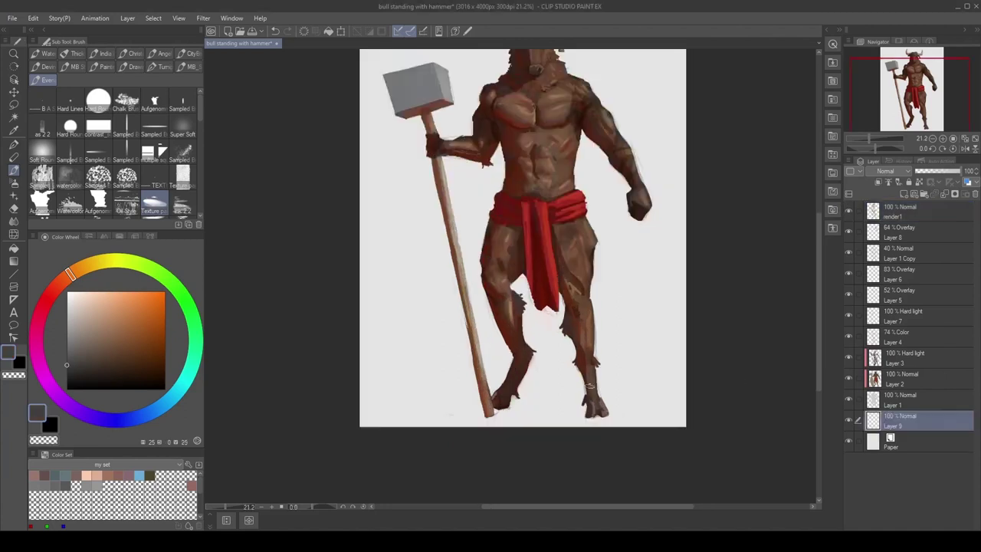
mouse_move(503, 417)
left_mouse_down()
mouse_move(468, 418)
mouse_move(658, 420)
mouse_move(516, 398)
mouse_move(438, 408)
left_mouse_up()
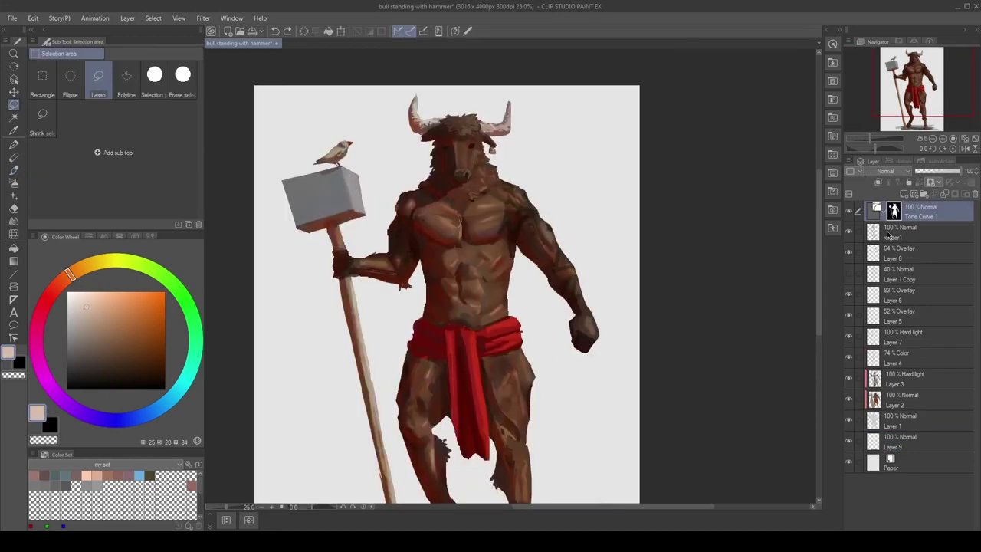
Add a layer named render2 above the tone curve layer and start detailing the hammer head's side face with sampled greys.
key("ctrl+shift+n")
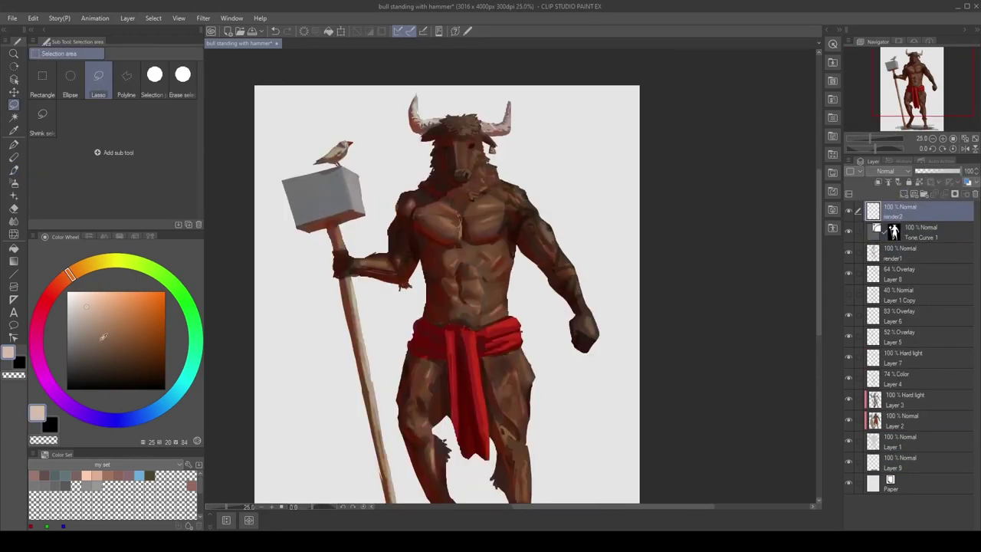
key("b")
key("b")
left_click(351, 191, "alt")
left_click(353, 186, "alt")
left_click(350, 185, "alt")
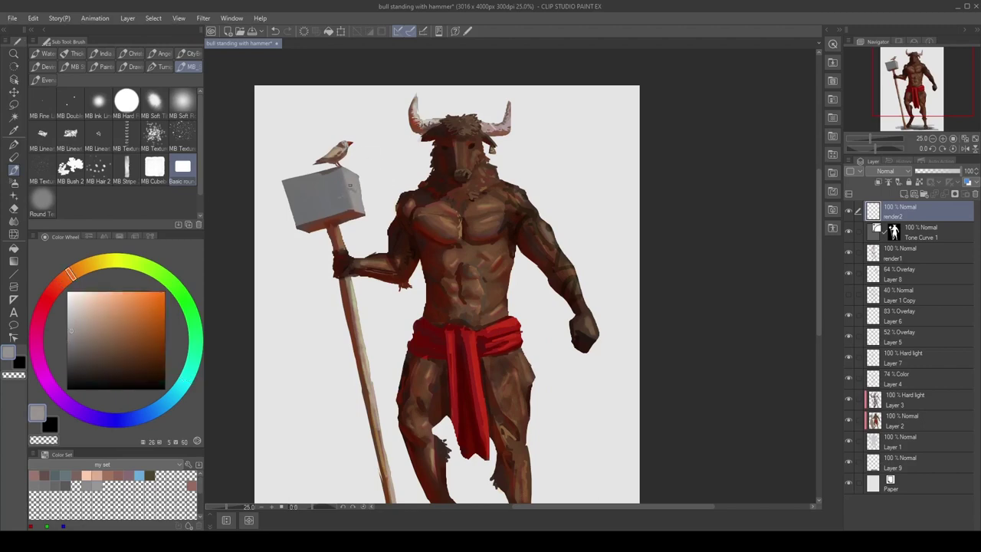
left_click(346, 175, "alt")
left_click(309, 227, "alt")
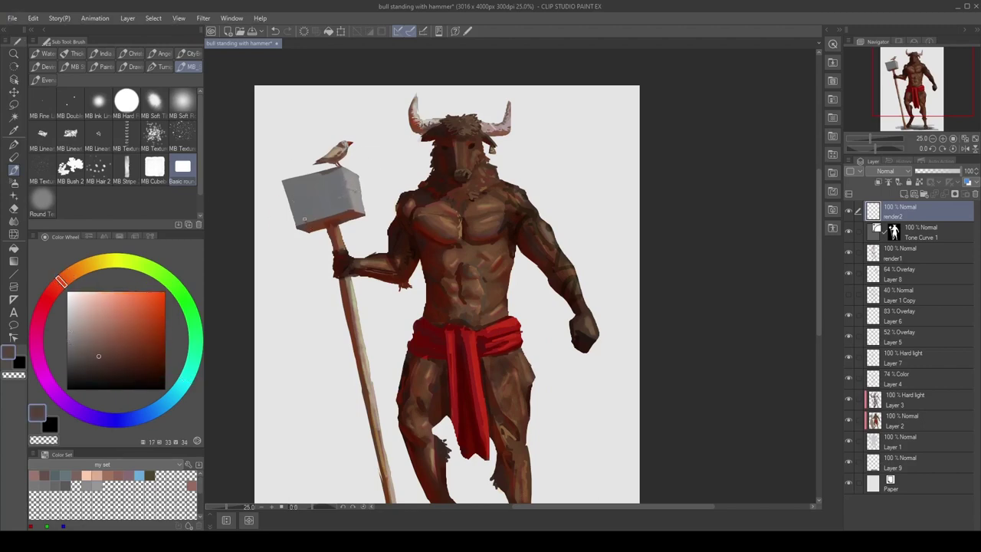
Paint chips and scratches along the hammer head's lower and upper edges with sampled greys and browns.
left_click(306, 221, "alt")
left_click(360, 206, "alt")
left_click(345, 178, "alt")
left_click(336, 170, "alt")
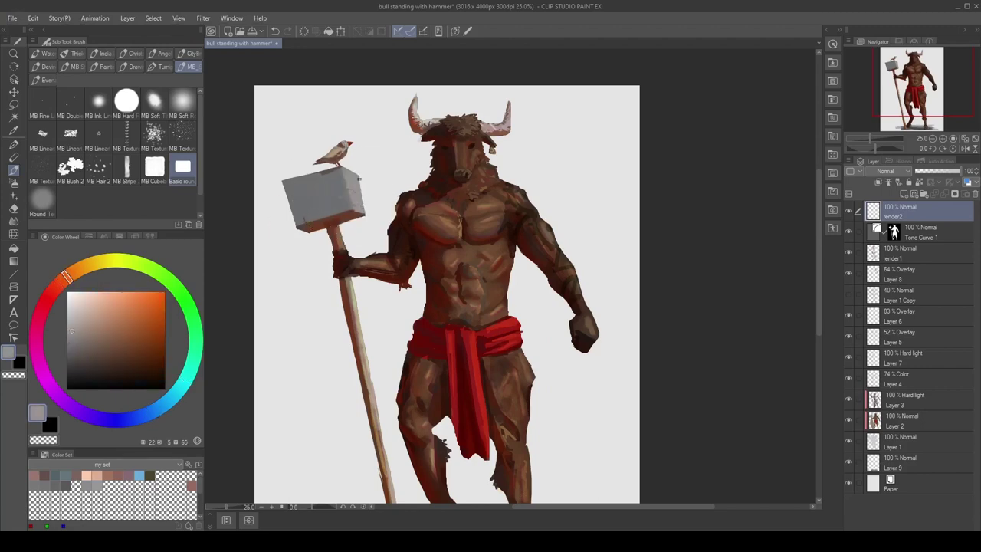
left_click(331, 168, "alt")
left_click(325, 174, "alt")
left_click(322, 176, "alt")
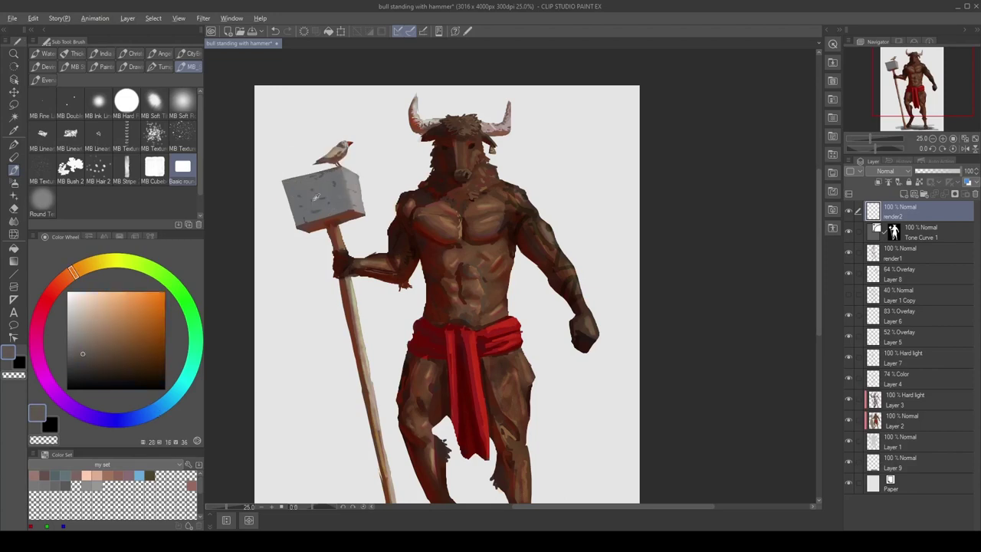
Speckle the hammer head's faces with small dents in sampled greys and check the figure with render2 hidden.
left_click(299, 201, "alt")
left_click(336, 194, "alt")
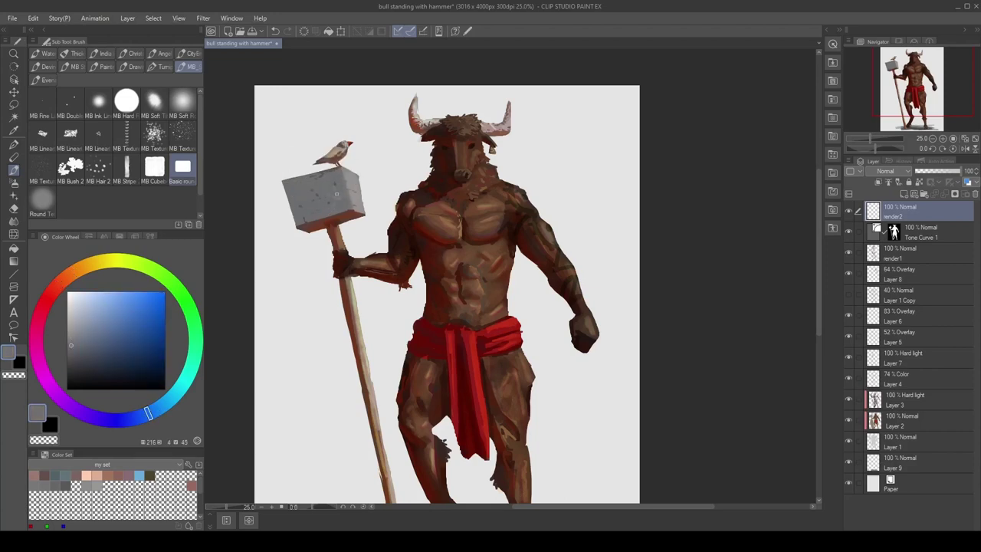
left_click(342, 178, "alt")
left_click(352, 183, "alt")
scroll(358, 165, "down", 3)
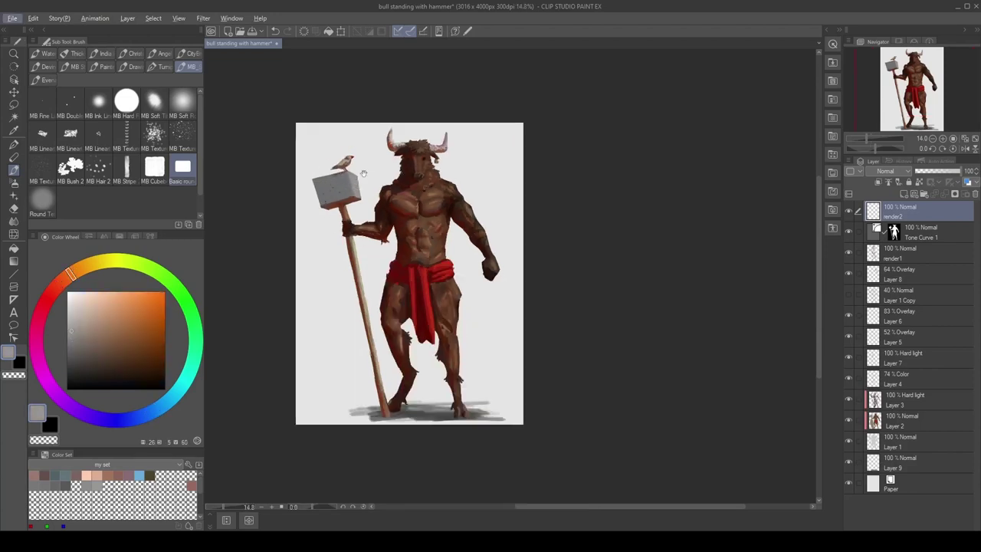
scroll(453, 177, "up", 2)
left_click_drag(363, 169, 461, 150)
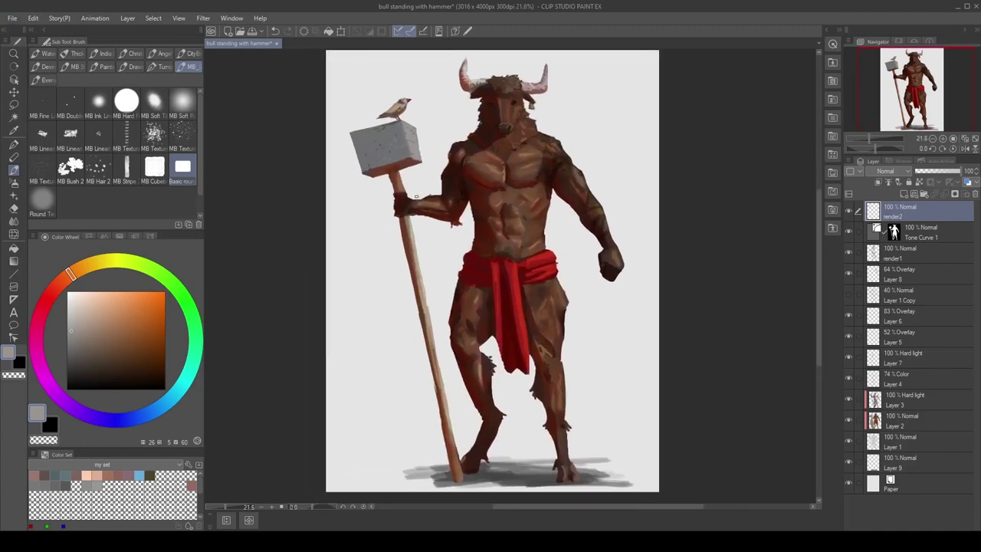
left_click(849, 211)
Add small pure-white highlights to the bull's eye, earring and nose with a reduced brush, ending on the textured brush.
scroll(553, 51, "up", 2)
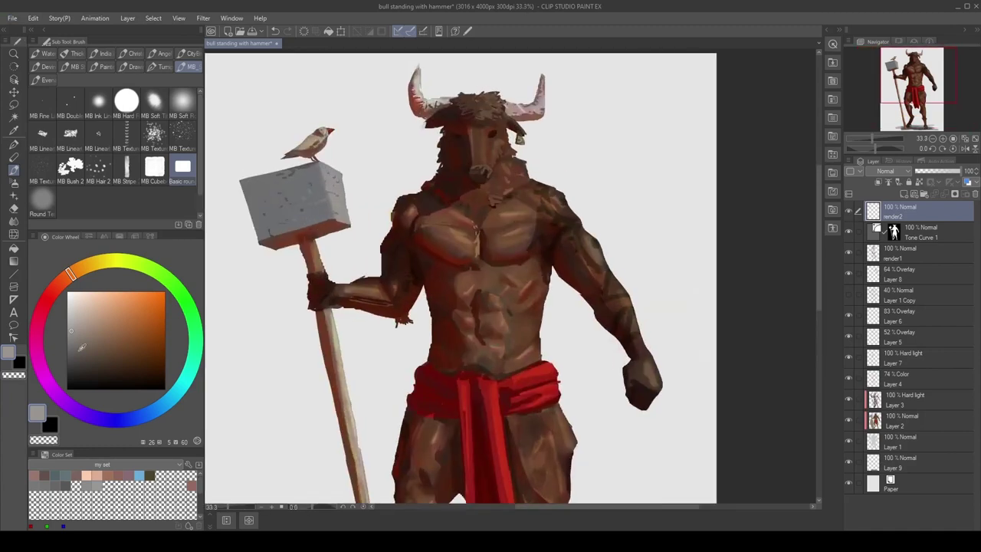
left_click_drag(80, 345, 56, 225)
key("bracketleft")
key("bracketleft")
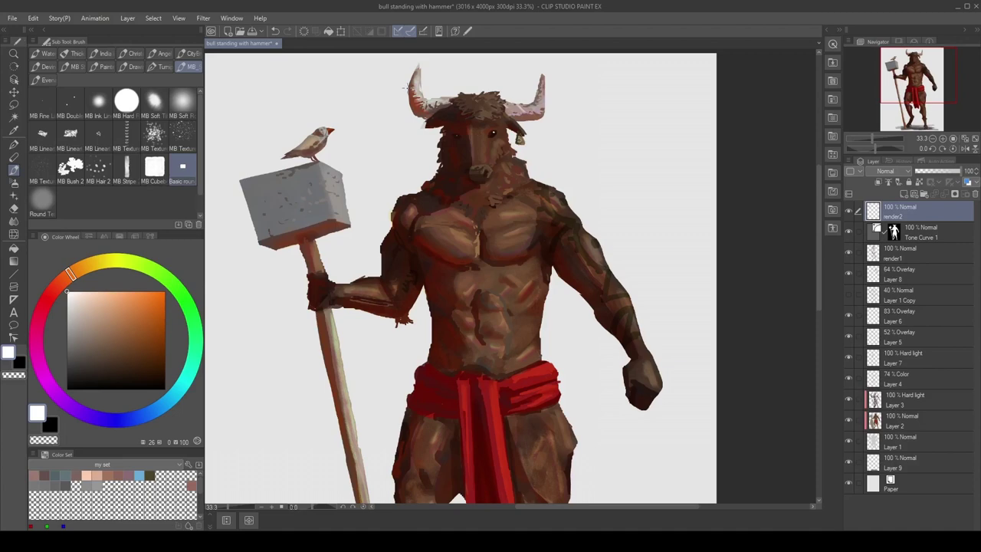
left_click(46, 80)
left_click_drag(512, 277, 508, 277)
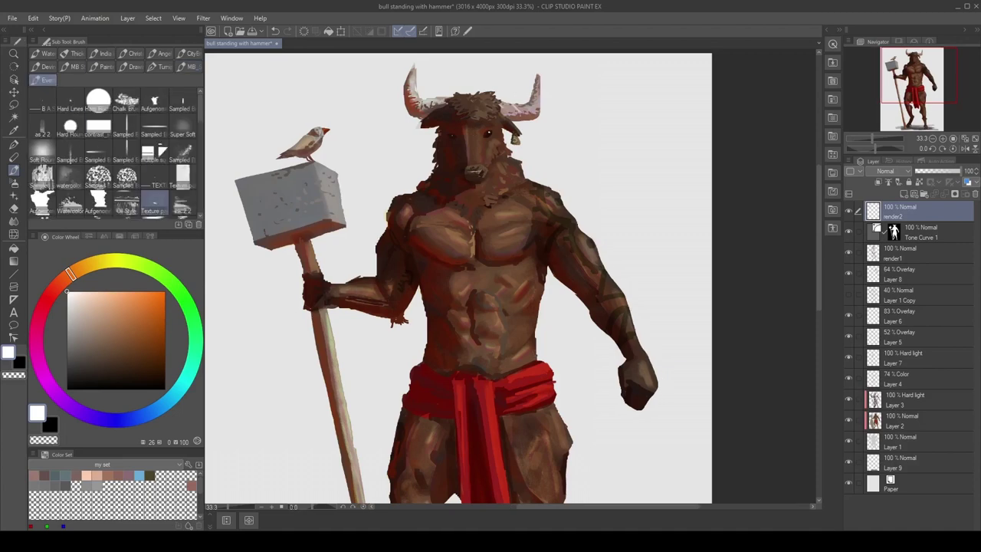
Refine the white highlights on the bull's face by alternately painting with the textured brush and trimming with the kneaded eraser.
key("e")
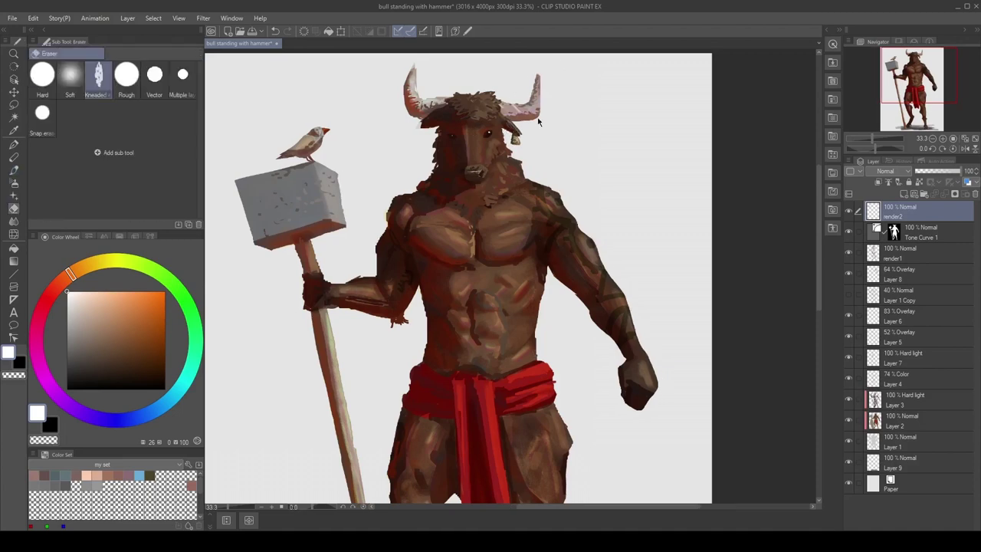
key("b")
key("e")
key("b")
left_click_drag(491, 135, 469, 139)
key("e")
key("b")
key("e")
key("b")
key("e")
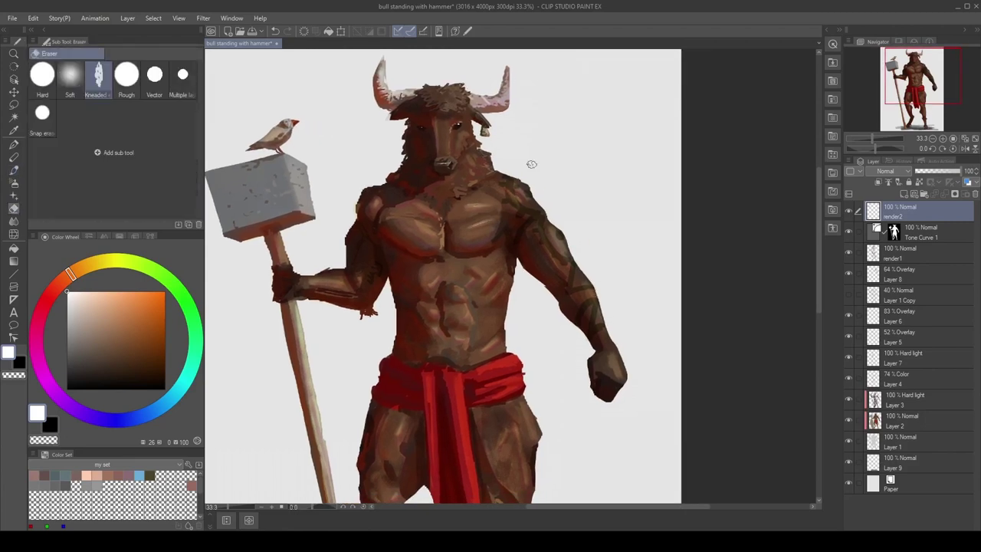
Compare the whole figure with the render2 layer hidden and shown.
key("b")
left_click_drag(609, 386, 616, 358)
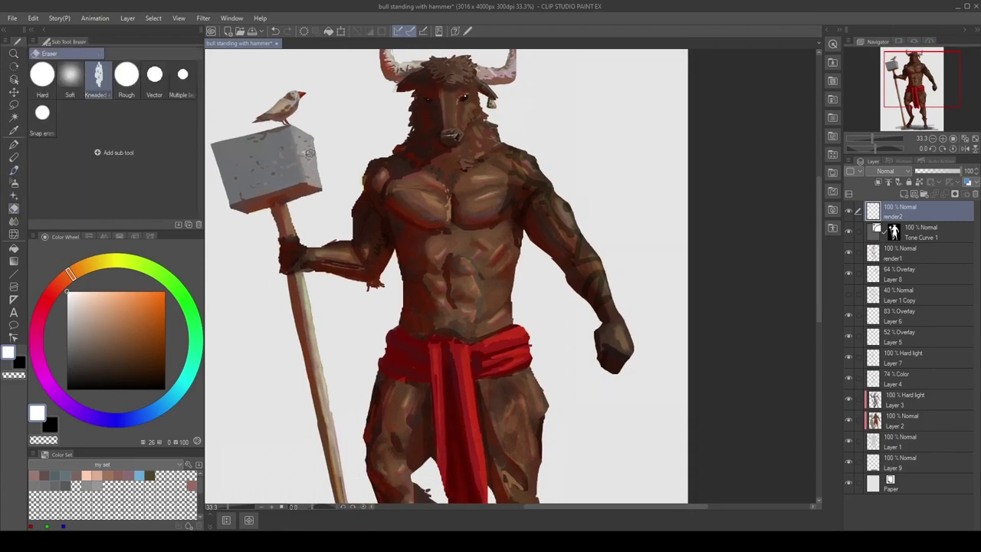
scroll(450, 210, "down", 2)
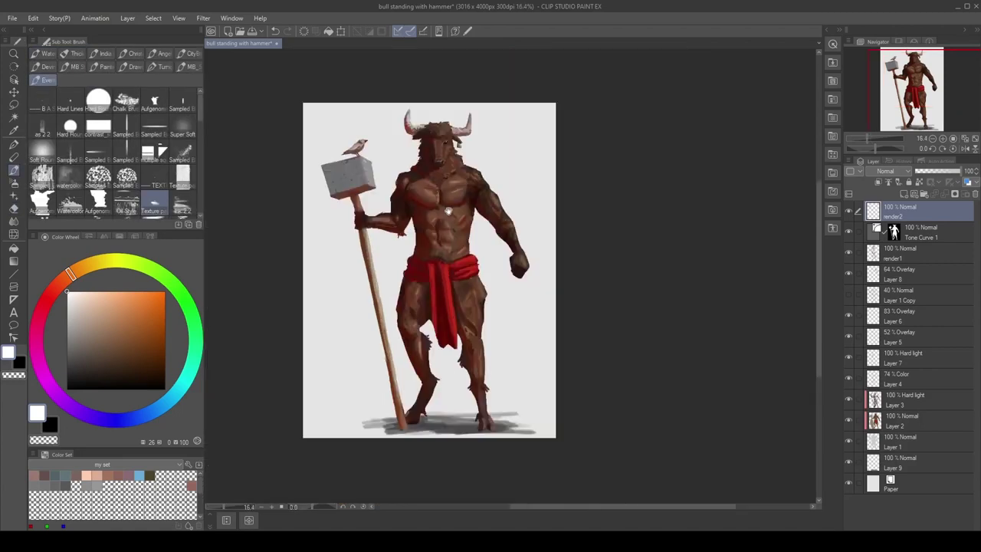
left_click_drag(449, 210, 454, 217)
left_click(850, 211)
left_click(850, 211)
Paint white highlights on the free-arm-side hoof and soften them with the kneaded eraser.
left_click_drag(438, 336, 468, 244)
scroll(468, 244, "up", 1)
left_click_drag(539, 378, 540, 394)
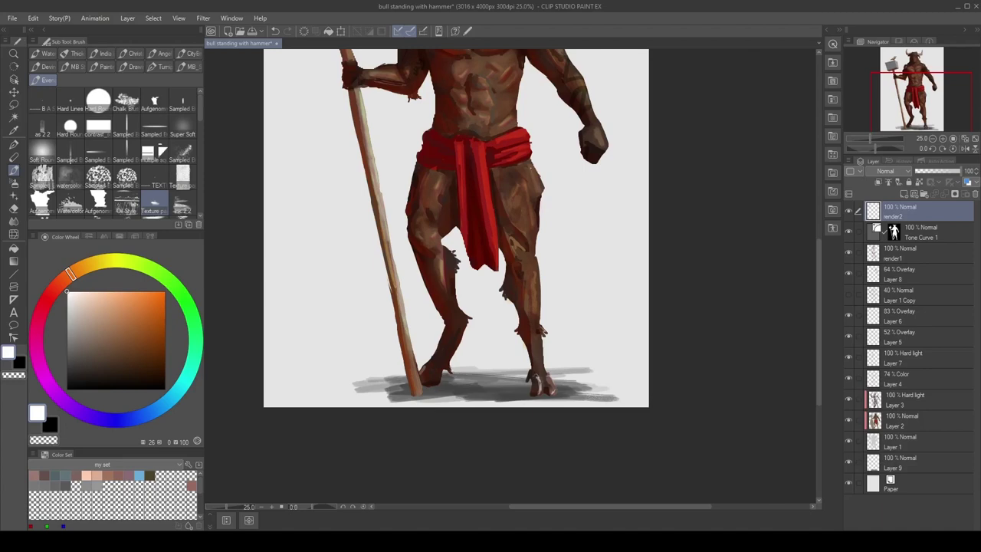
key("e")
scroll(541, 199, "down", 1)
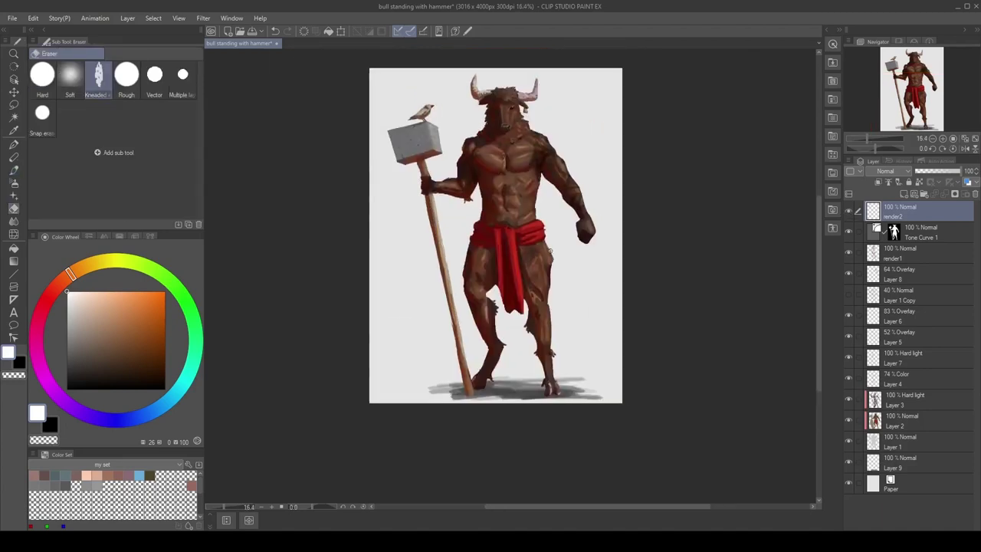
Try a light orange stroke on the free-arm-side thigh on the 64% Overlay layer and undo it.
scroll(549, 250, "up", 1)
left_click(897, 275)
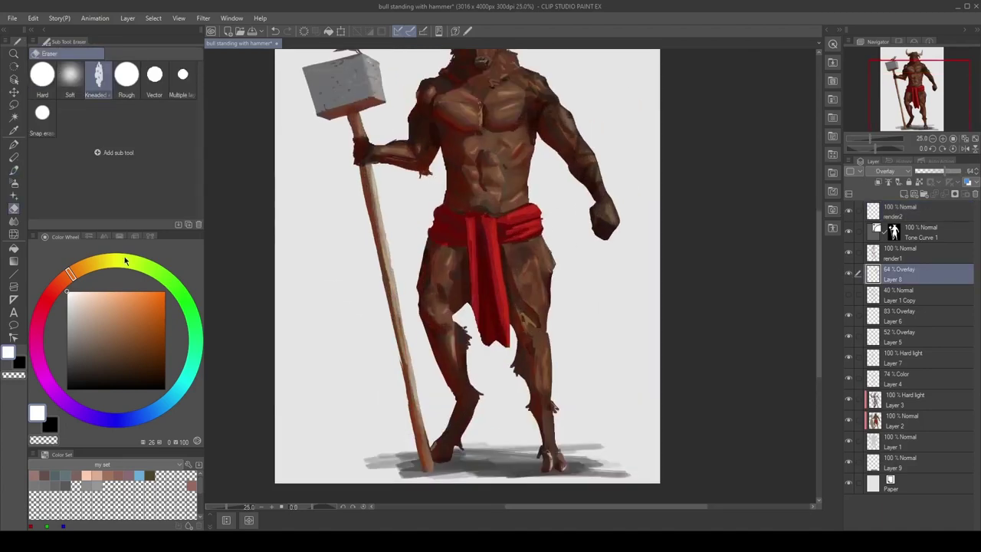
left_click(120, 316)
key("b")
left_click(189, 66)
left_click_drag(545, 246, 545, 268)
key("ctrl+z")
Choose a golden yellow (hue 41, saturation 77, value 83) and add an Overlay layer directly above render1.
left_click(89, 265)
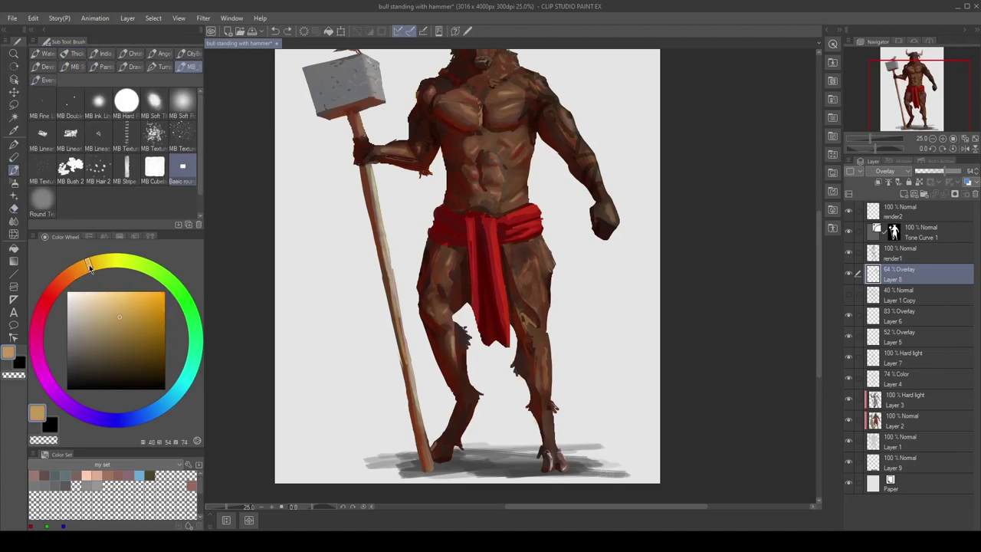
left_click(117, 340)
scroll(552, 176, "up", 1)
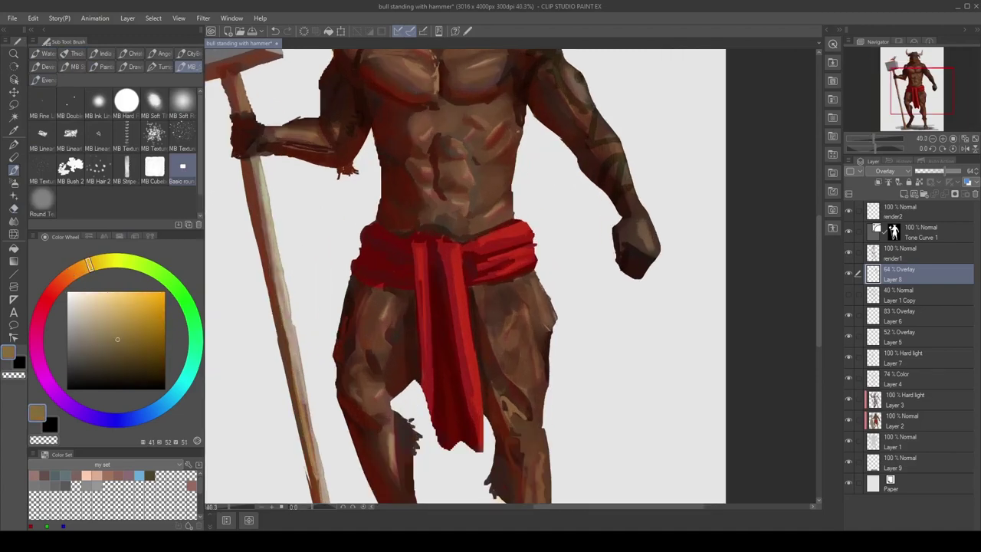
left_click(142, 308)
left_click(904, 194)
left_click(889, 174)
left_click(894, 293)
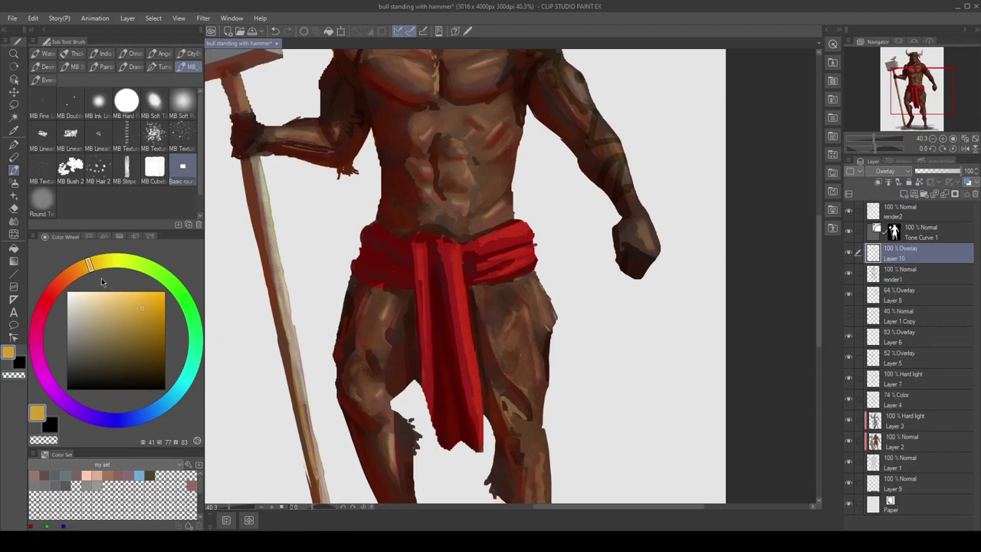
Change the new layer's blend mode to Color and choose a muted brown (hue 29, saturation 51, value 50) with the textured brush.
left_click(69, 282)
left_click(75, 272)
left_click(116, 341)
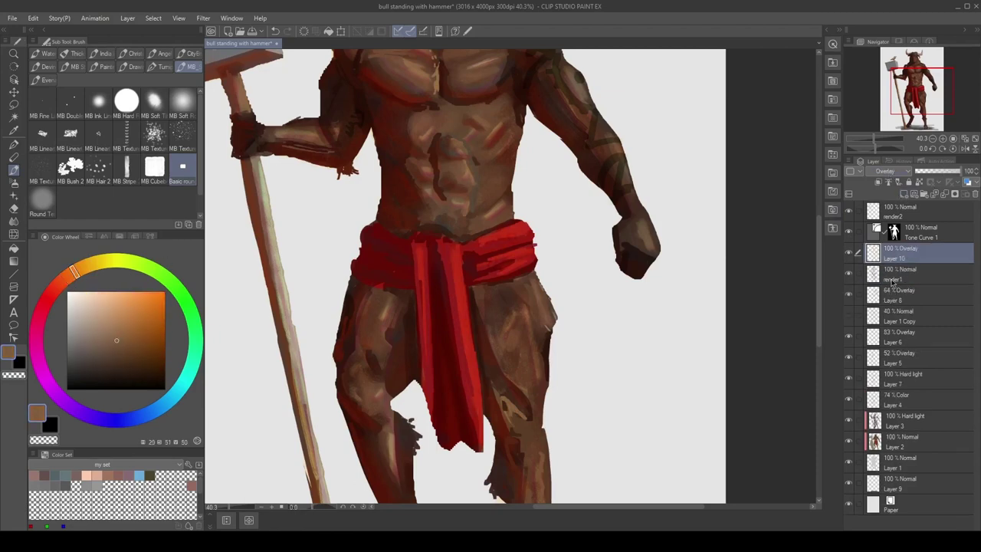
left_click(880, 436)
key("e")
key("b")
left_click(43, 80)
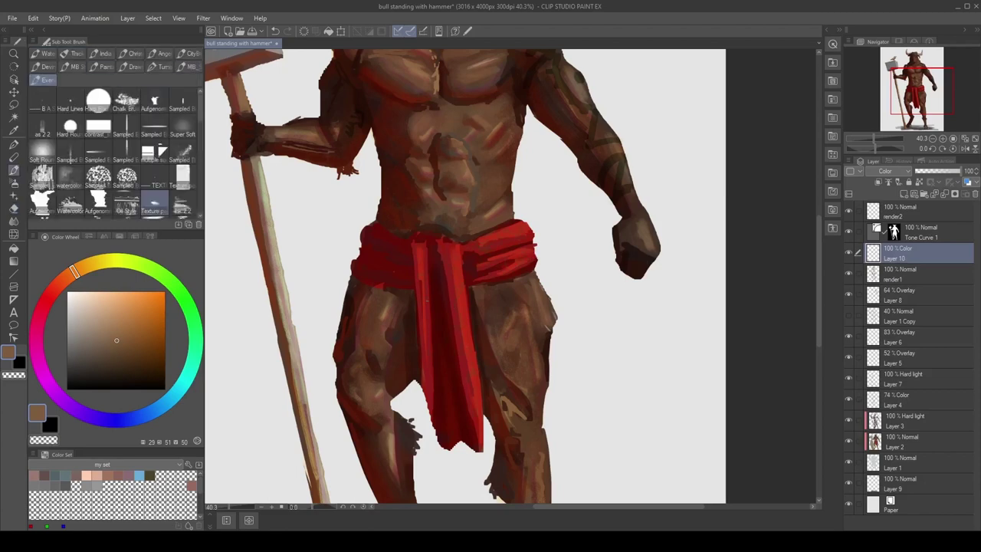
Compare the whole figure with the new Color layer above render1 hidden and shown.
scroll(526, 234, "down", 4)
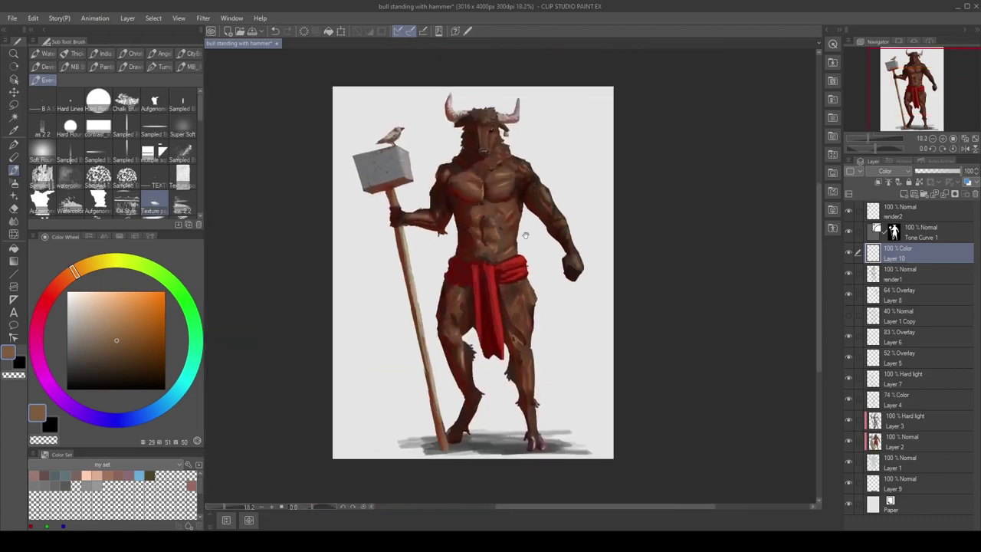
left_click(849, 253)
left_click(850, 253)
scroll(499, 235, "up", 1)
left_click_drag(499, 235, 516, 217)
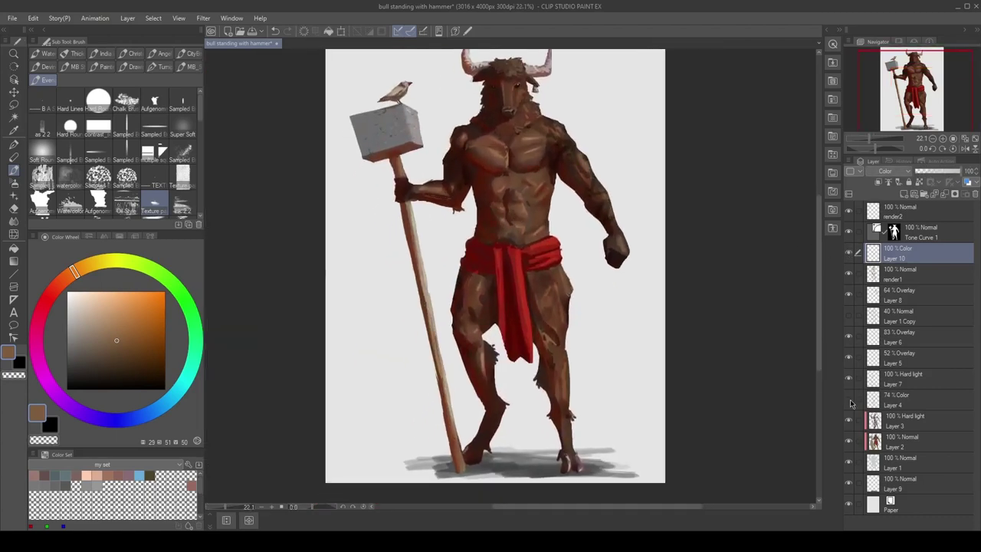
Refine the free-arm-side ribs and central abdominals on the render2 layer with sampled browns.
left_click(912, 211)
scroll(585, 204, "up", 4)
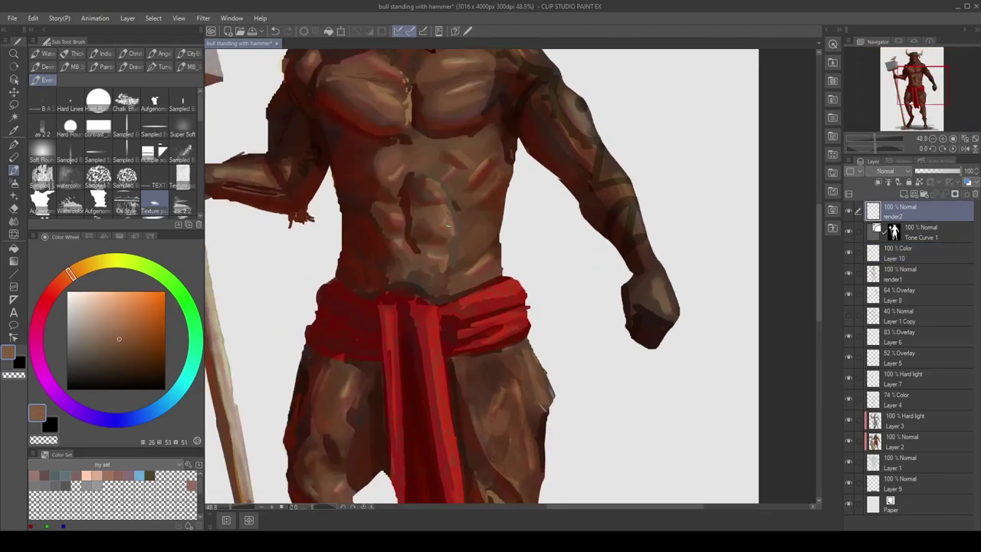
left_click(440, 145, "alt")
left_click(467, 148, "alt")
left_click(480, 163, "alt")
left_click(492, 179, "alt")
left_click(440, 253, "alt")
left_click(403, 240, "alt")
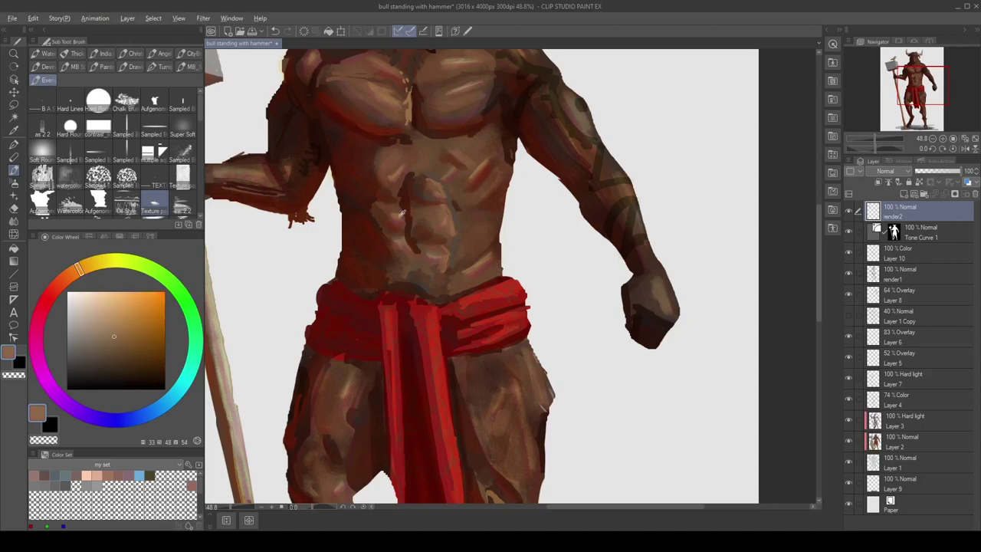
Smooth the hammer-side abdominals and the centre line of the stomach with browns sampled nearby.
left_click(402, 213, "alt")
left_click(401, 182, "alt")
scroll(468, 183, "down", 3)
scroll(468, 182, "up", 3)
left_click(463, 263, "alt")
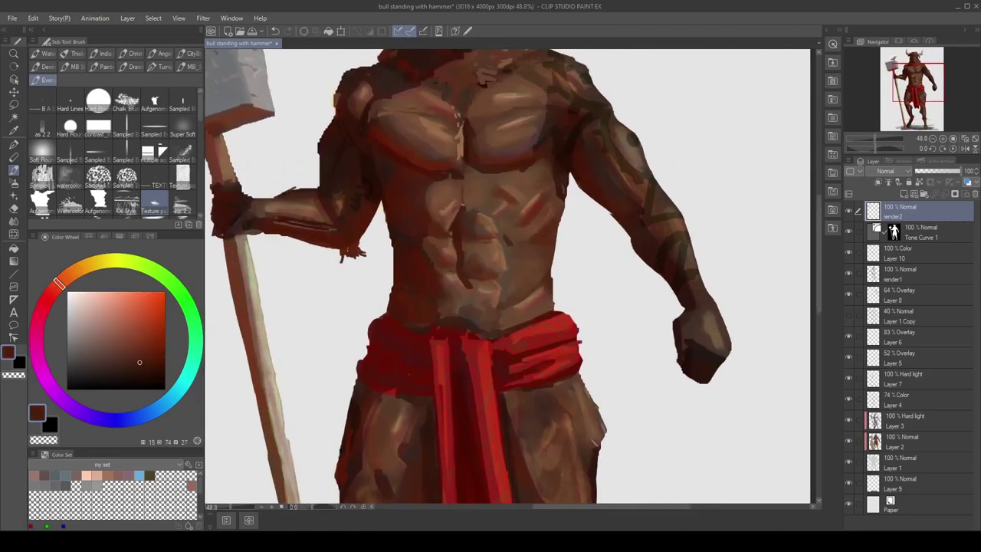
Paint fur strokes on the lower belly just above the red sash with sampled light and dark browns.
scroll(483, 244, "down", 2)
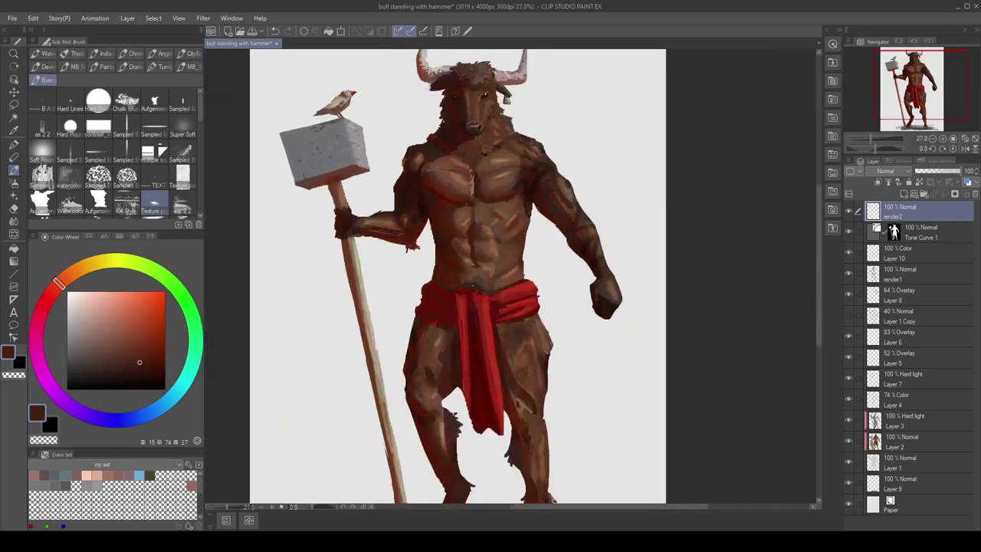
left_click(474, 281, "alt")
left_click(464, 282, "alt")
left_click(497, 262, "alt")
mouse_move(490, 279)
left_mouse_down()
mouse_move(480, 281)
mouse_move(515, 270)
mouse_move(487, 277)
left_mouse_up()
scroll(495, 231, "down", 2)
left_click_drag(546, 311, 535, 311)
Shade the free upper arm and the torso edge beneath its armpit with sampled reddish browns, undoing a stray stroke.
scroll(526, 229, "up", 3)
left_click(549, 240, "alt")
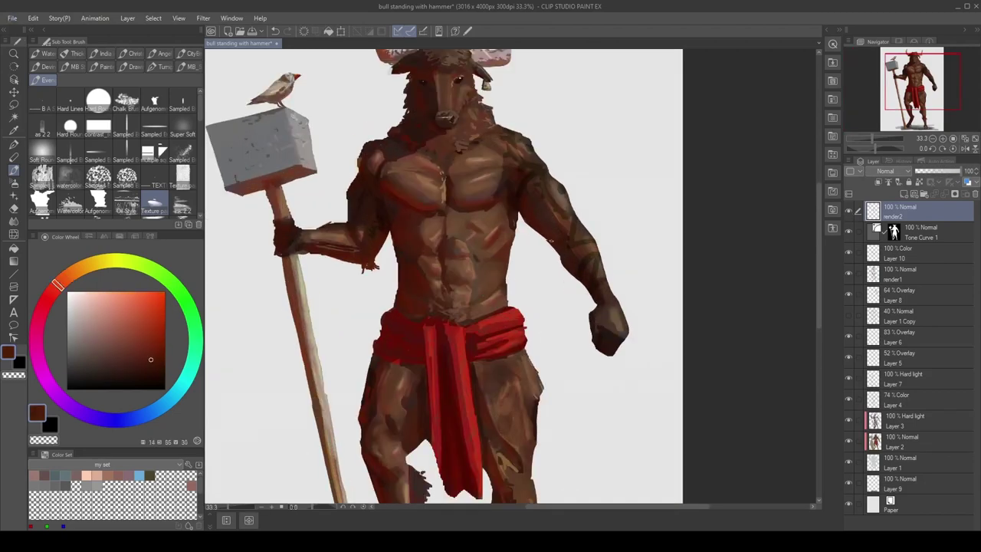
left_click(517, 207, "alt")
left_click_drag(520, 215, 513, 238)
left_click(518, 227, "alt")
key("ctrl+z")
left_click(504, 260, "alt")
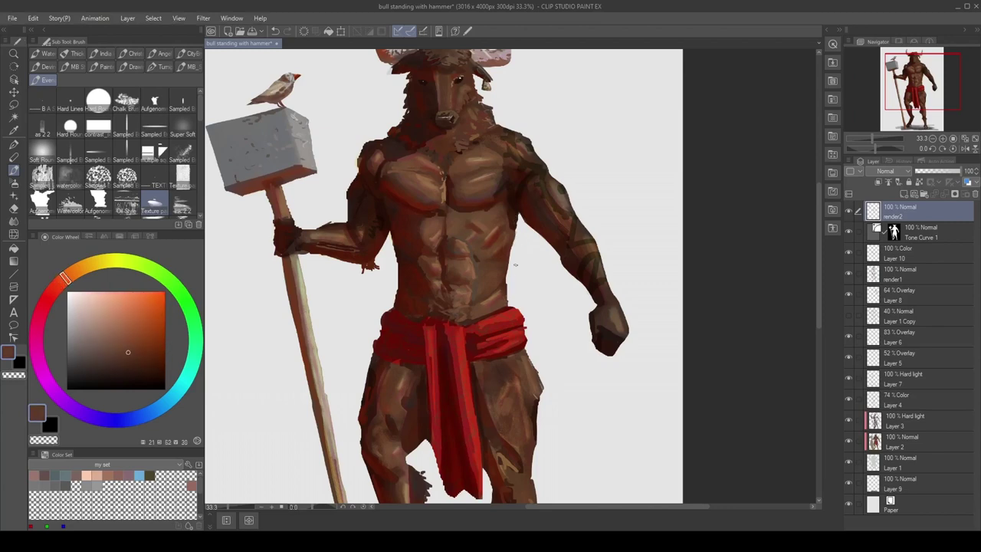
Touch up both flanks of the torso and the hammer-side arm edge on the render2 layer with sampled browns.
left_click(505, 286, "alt")
left_click_drag(507, 288, 506, 309)
left_click(406, 267, "alt")
left_click_drag(396, 289, 396, 300)
left_click(380, 239, "alt")
mouse_move(392, 254)
left_mouse_down()
mouse_move(392, 232)
mouse_move(394, 254)
left_mouse_up()
left_click(394, 223, "alt")
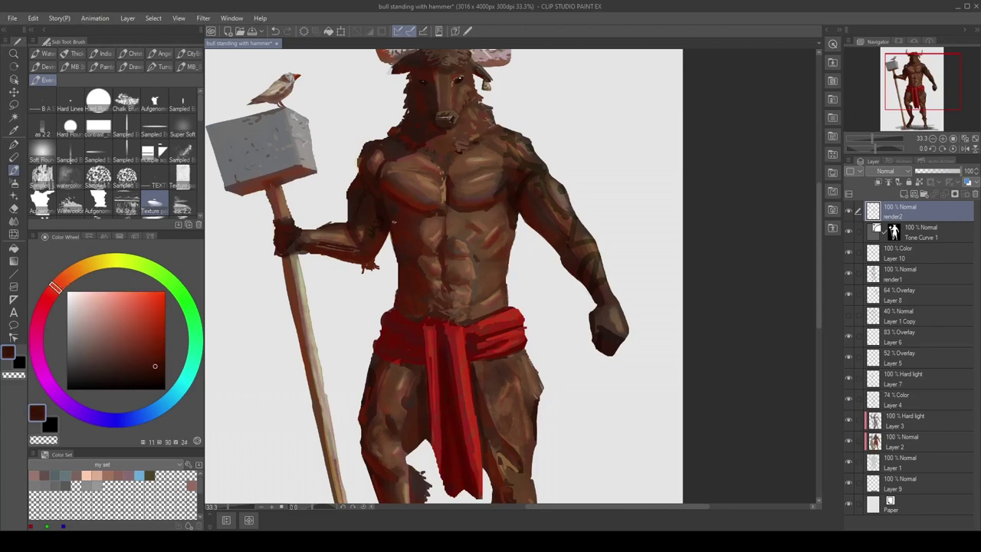
left_click(360, 157, "alt")
left_click(276, 193, "alt")
Refine the outer edge of the hammer handle below the gripping hand with browns sampled from the wood.
left_click(288, 257, "alt")
mouse_move(337, 468)
left_mouse_down()
mouse_move(431, 292)
mouse_move(431, 339)
left_mouse_up()
left_click(437, 361, "alt")
left_click_drag(420, 285, 433, 351)
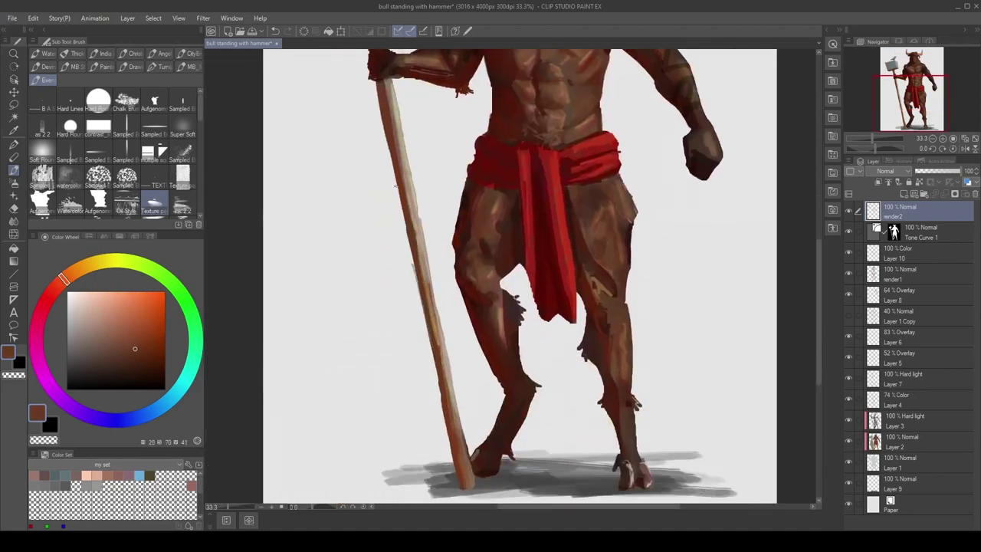
left_click_drag(403, 209, 417, 287)
left_click_drag(395, 175, 405, 229)
left_click(429, 322, "alt")
Darken the outer edge of the hammer-side thigh below the sash with sampled reddish browns.
scroll(449, 312, "down", 2)
left_click_drag(449, 312, 398, 354)
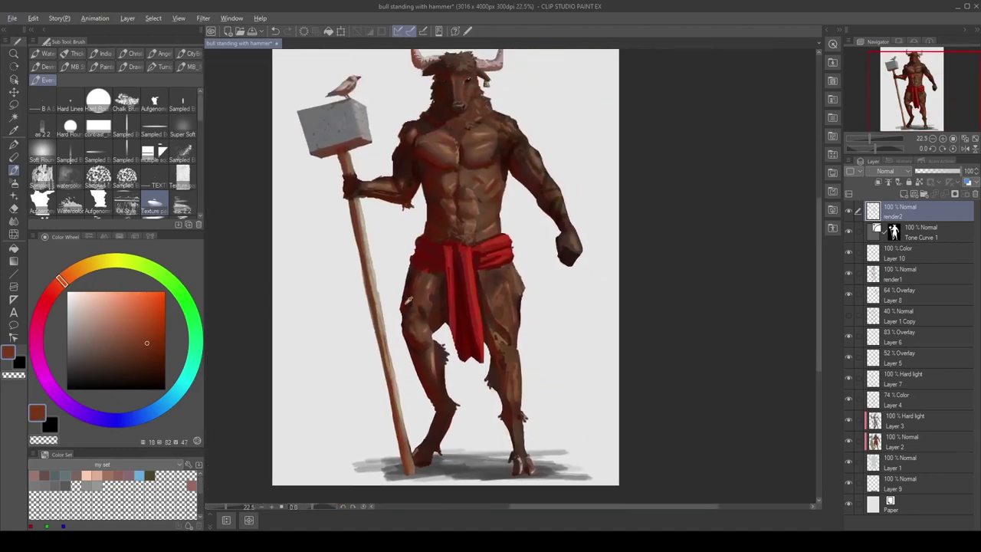
left_click(406, 295, "alt")
left_click(406, 294, "alt")
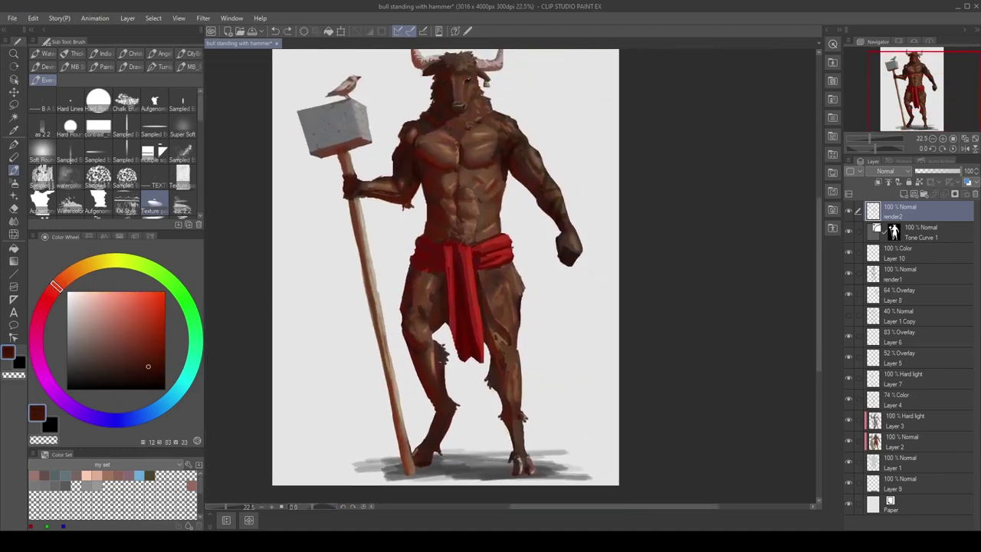
left_click_drag(436, 284, 425, 311)
scroll(443, 255, "down", 2)
scroll(443, 253, "up", 2)
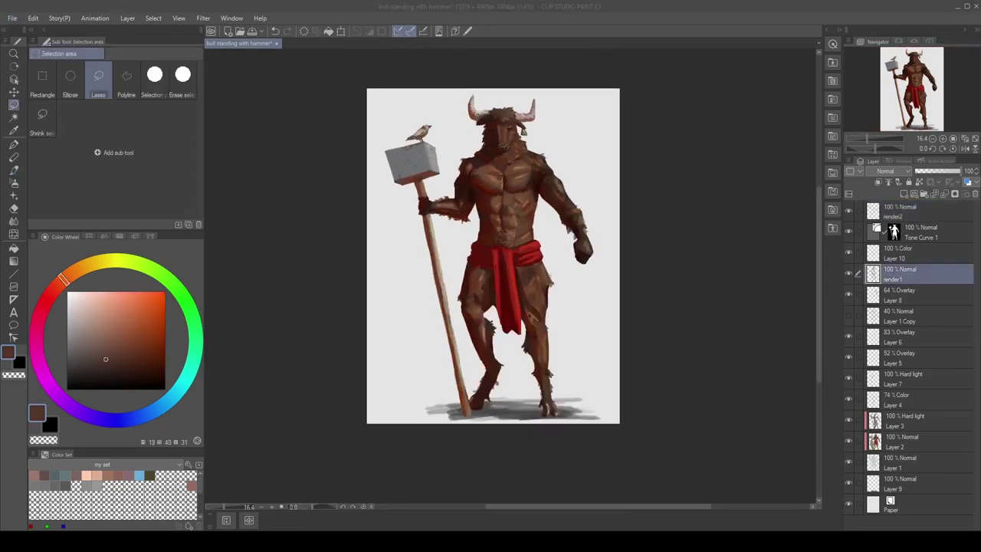
Clear the selection and add a new raster layer above render2 with the brush ready.
left_click(315, 210)
left_click_drag(553, 110, 573, 149)
scroll(574, 148, "up", 5)
key("b")
left_click(904, 212)
key("ctrl+shift+n")
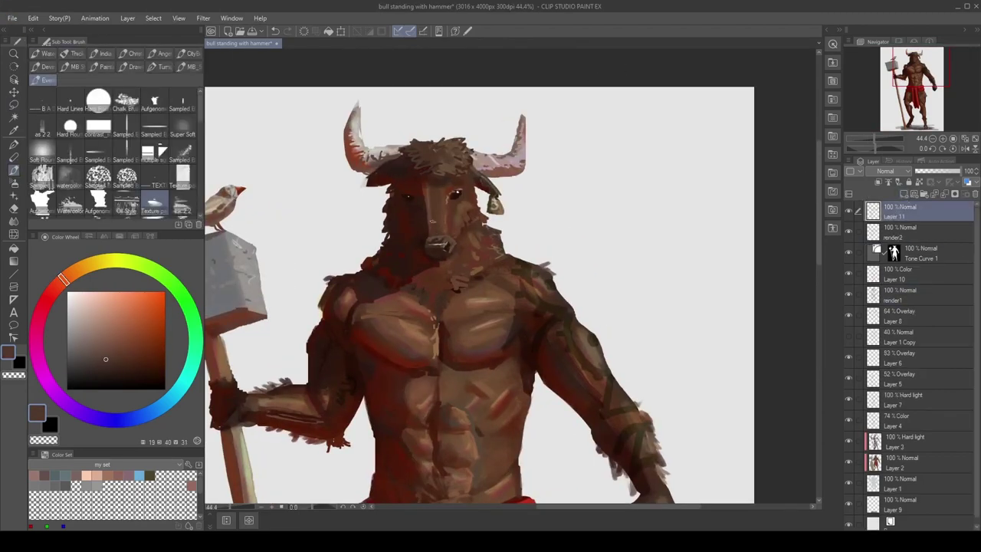
Draw a grey ring through the bull's nostrils on the new layer using the Basic round brush.
key("b")
left_click(68, 338)
left_click(401, 256, "alt")
left_click(67, 364)
key("b")
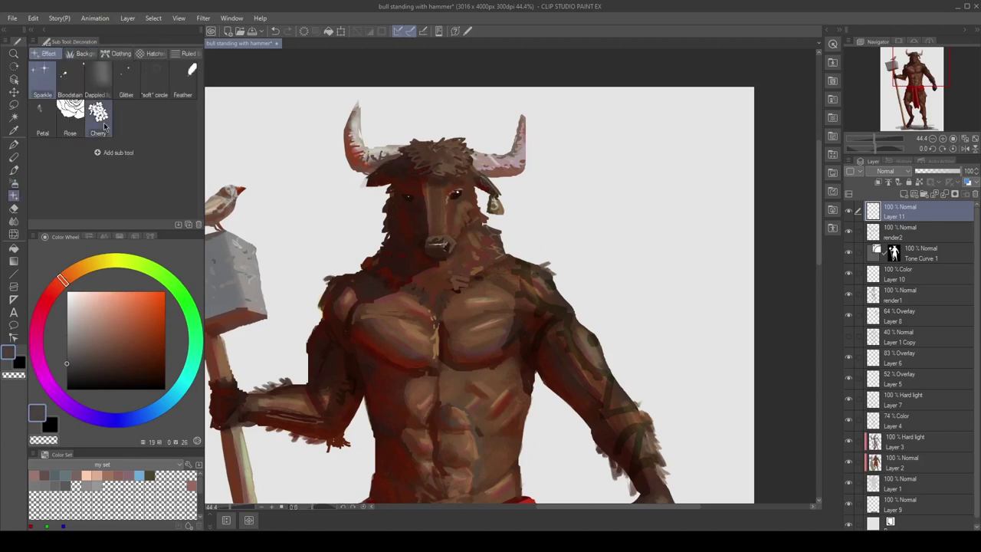
key("b")
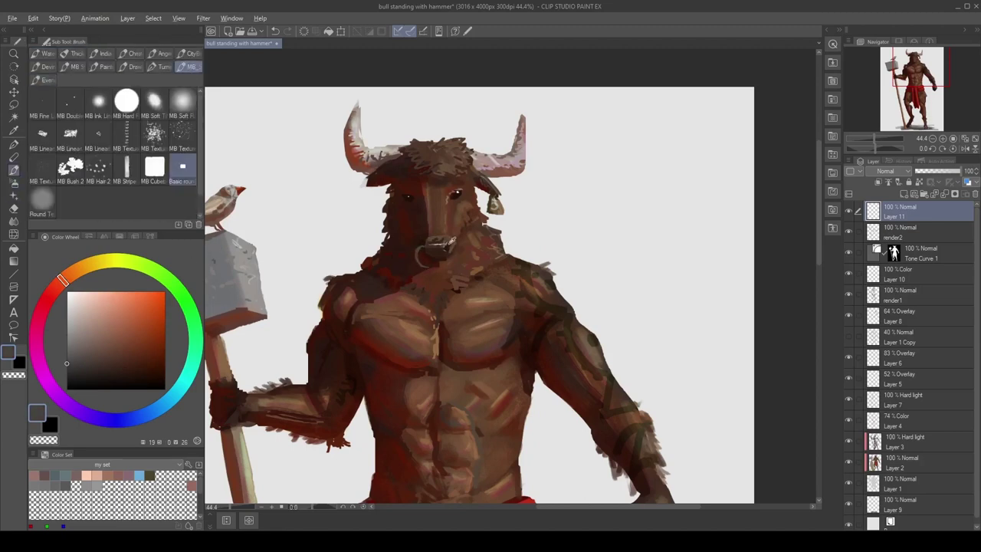
left_click(72, 306)
mouse_move(434, 241)
left_mouse_down()
mouse_move(452, 250)
mouse_move(441, 267)
mouse_move(425, 246)
mouse_move(485, 188)
left_mouse_up()
Shade the nose ring with near-black and dark grey, sampling tones from the ring and snout.
left_click(421, 257, "alt")
left_click(451, 251, "alt")
scroll(437, 249, "down", 2)
scroll(479, 161, "up", 3)
left_click(483, 217, "alt")
left_click(67, 384)
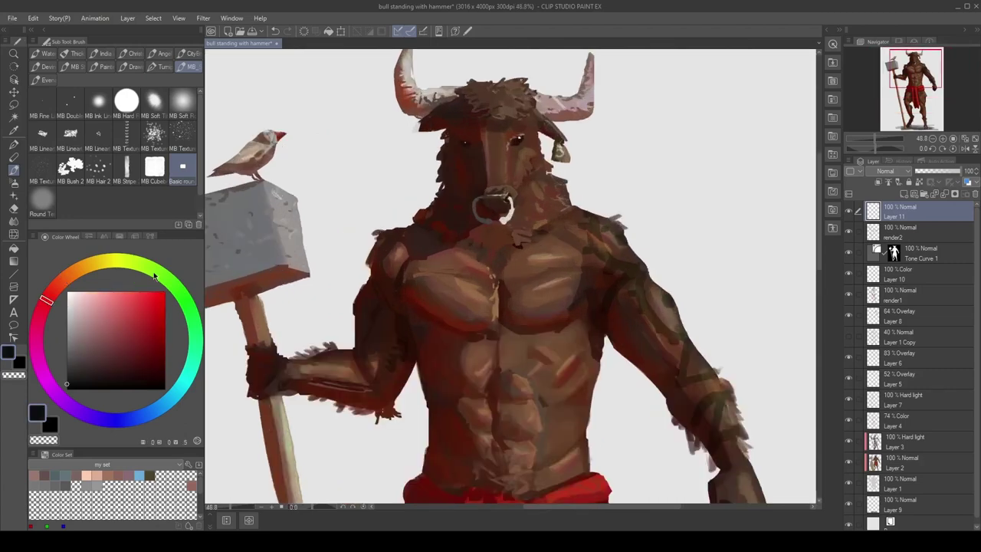
left_click(477, 221, "alt")
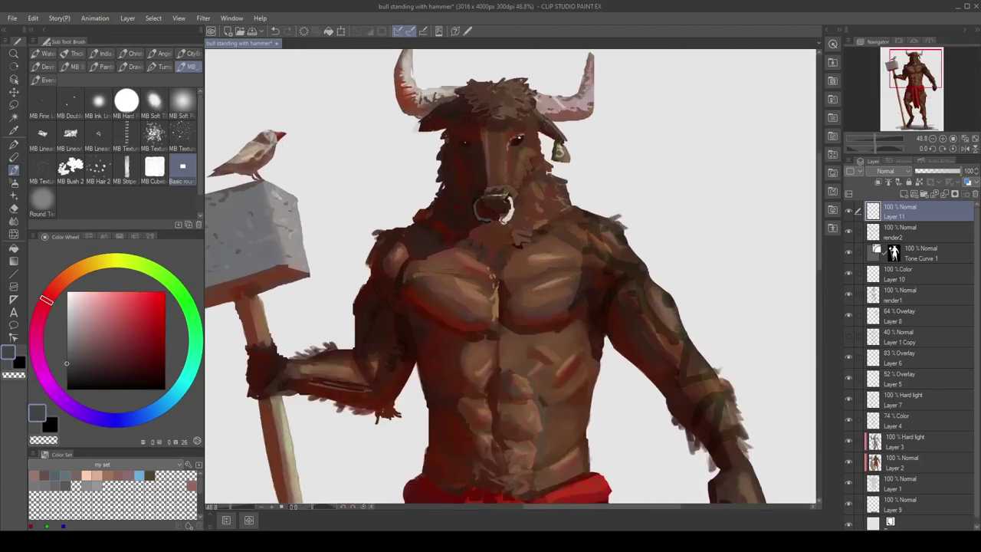
left_click_drag(474, 202, 478, 197)
Add light grey highlights and mid-grey transitions along the nose ring with sampled tones.
left_click(508, 205, "alt")
left_click_drag(508, 199, 508, 219)
left_click(485, 210, "alt")
left_click(511, 201, "alt")
left_click(506, 217, "alt")
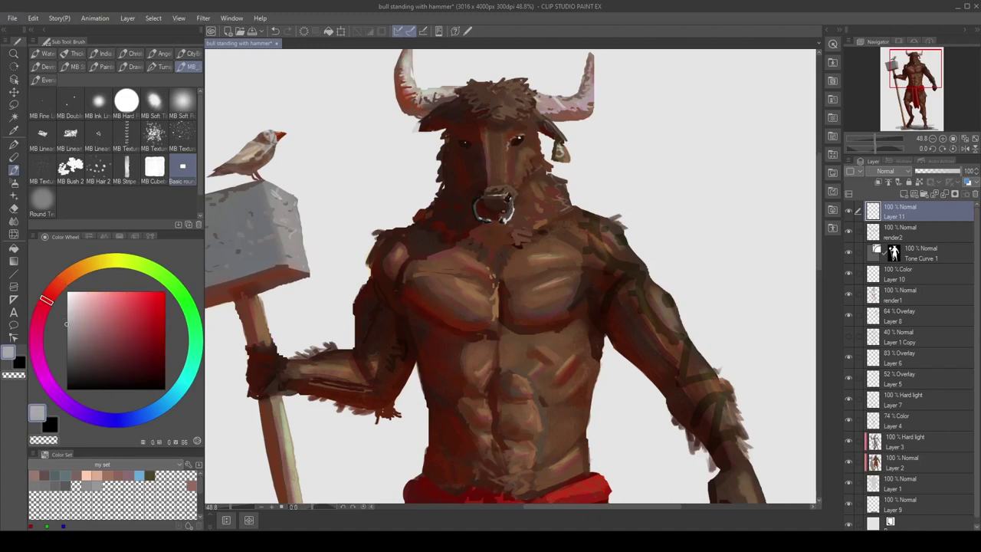
left_click(66, 352)
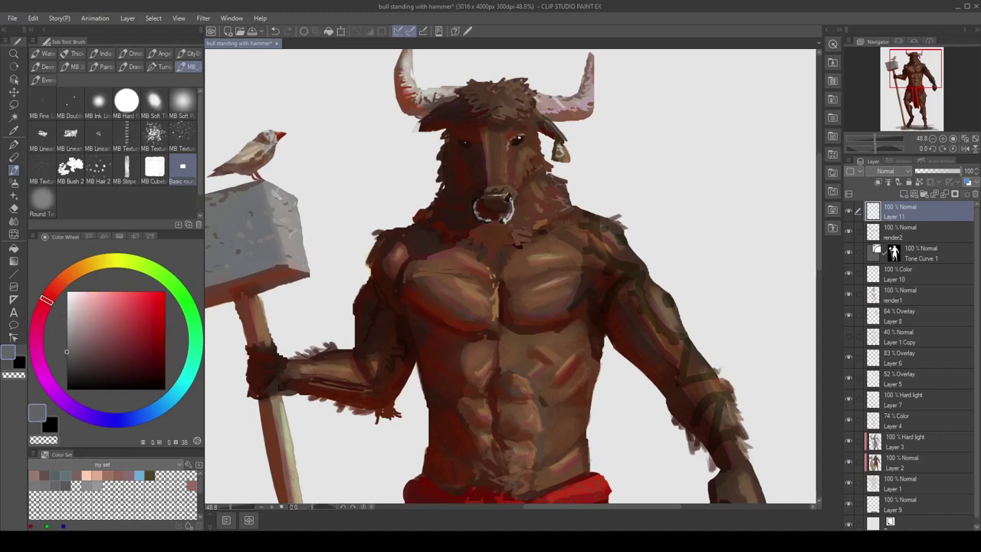
Compare the picture with and without the nose ring, shift the ring slightly upward and save the file.
scroll(518, 197, "down", 4)
left_click(849, 210)
left_click(849, 211)
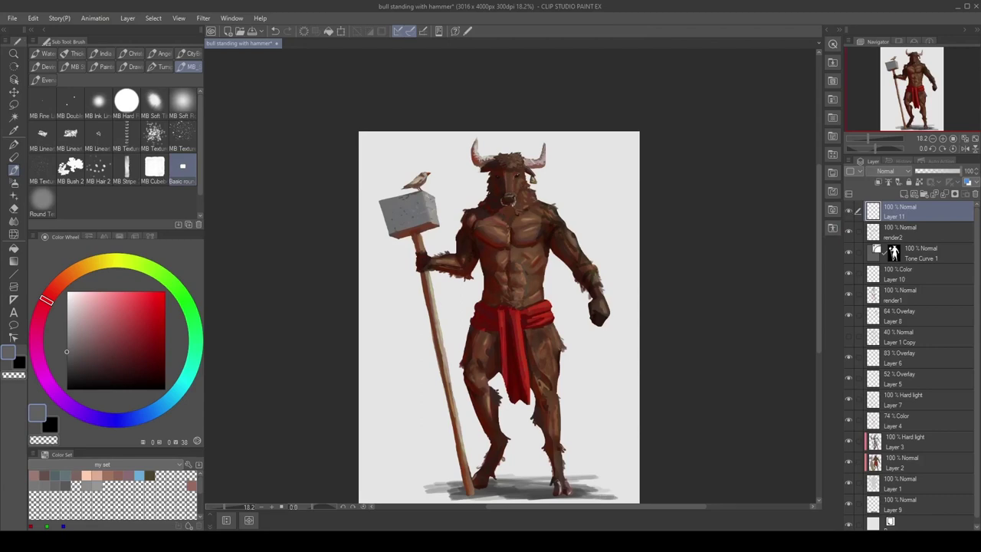
scroll(541, 222, "up", 4)
key("ctrl+t")
left_click_drag(463, 174, 462, 170)
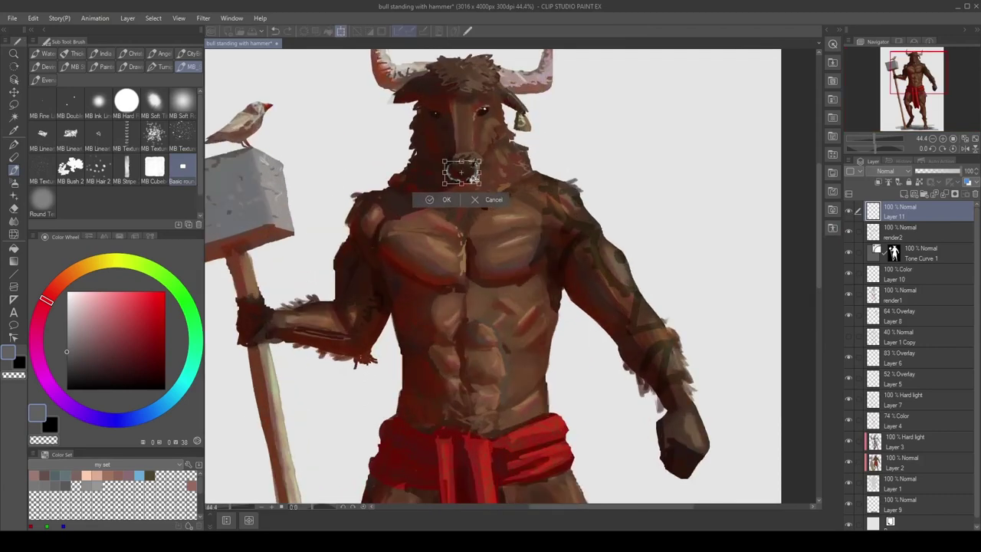
key("Return")
scroll(581, 177, "down", 2)
key("ctrl+s")
Refine the lower curve of the nose ring with greys sampled from it.
scroll(581, 177, "down", 2)
scroll(572, 150, "up", 4)
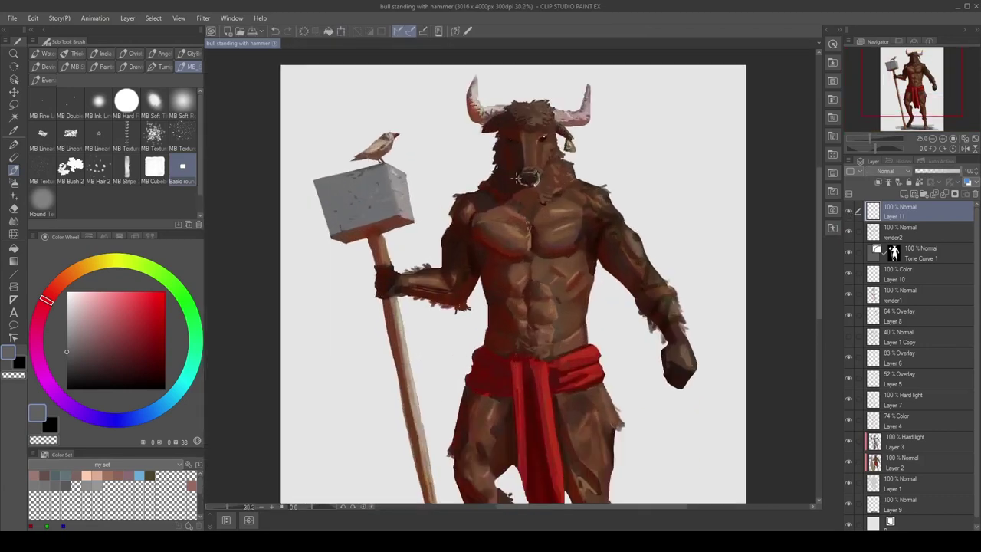
left_click(524, 198, "alt")
left_click_drag(523, 199, 531, 204)
left_click(526, 202, "alt")
left_click(527, 203, "alt")
scroll(535, 191, "down", 4)
scroll(452, 178, "up", 4)
Paint a chipped light highlight along the hammer head's front vertical edge, using greys sampled from the stone.
left_click(460, 197, "alt")
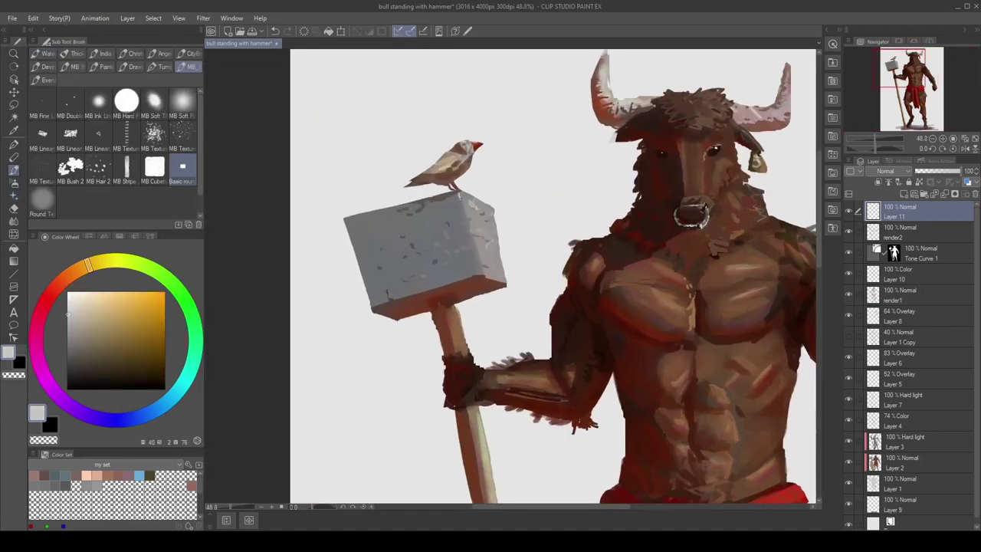
left_click(443, 259, "alt")
mouse_move(479, 262)
left_mouse_down()
mouse_move(482, 271)
mouse_move(476, 245)
left_mouse_up()
left_click(484, 269, "alt")
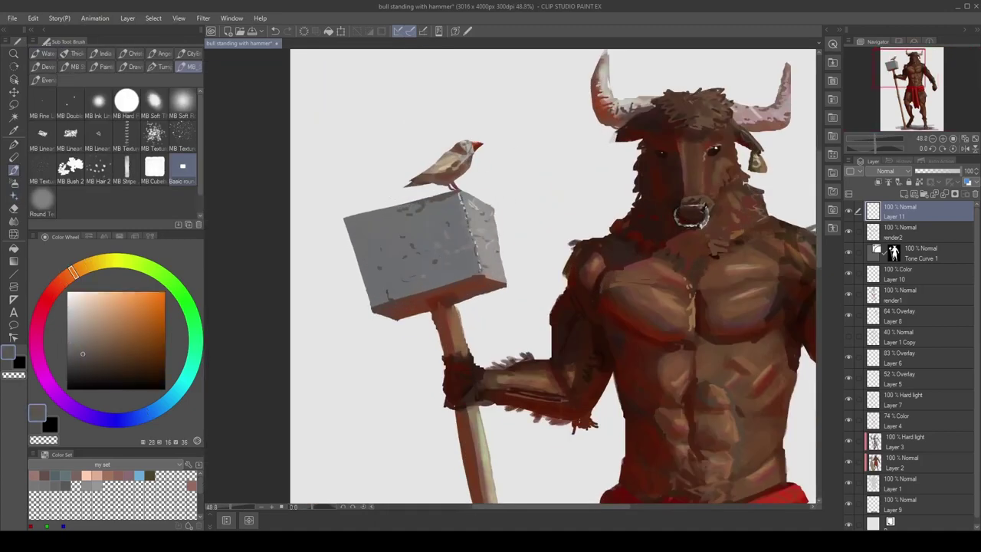
key("ctrl+minus")
key("ctrl+minus")
key("ctrl+minus")
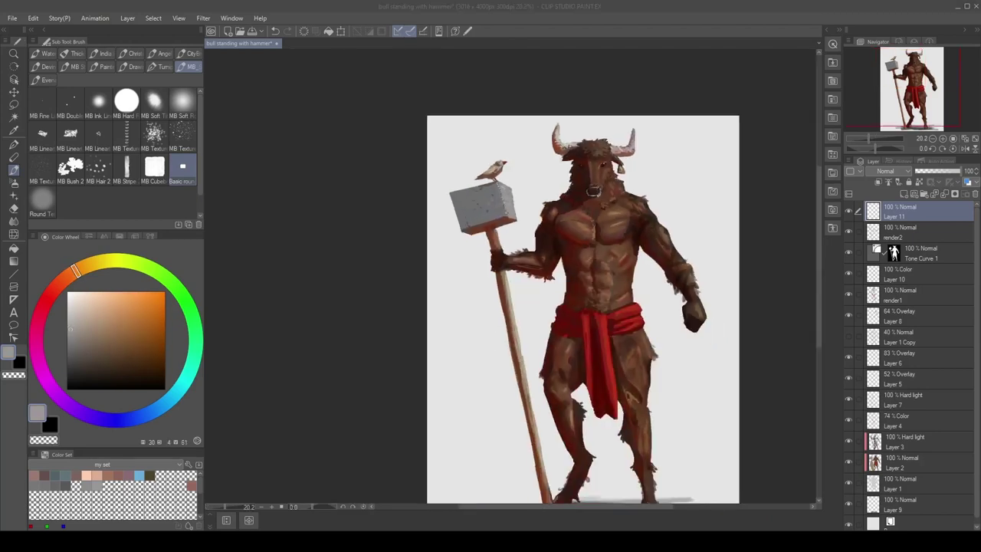
Paint a small metallic collar where the handle meets the hammer head with sampled greys and switch to the textured brush.
scroll(477, 238, "up", 4)
left_click(477, 211, "alt")
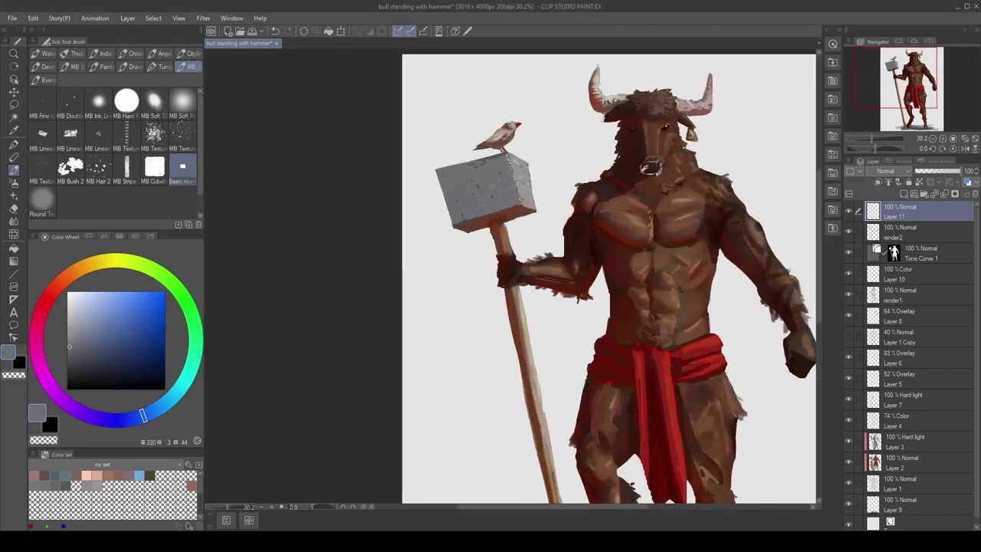
left_click(465, 219, "alt")
mouse_move(489, 226)
left_mouse_down()
mouse_move(506, 224)
mouse_move(490, 227)
left_mouse_up()
left_click(649, 170, "alt")
left_click(654, 173, "alt")
left_click_drag(506, 230, 480, 219)
left_click(477, 233, "alt")
left_click(48, 80)
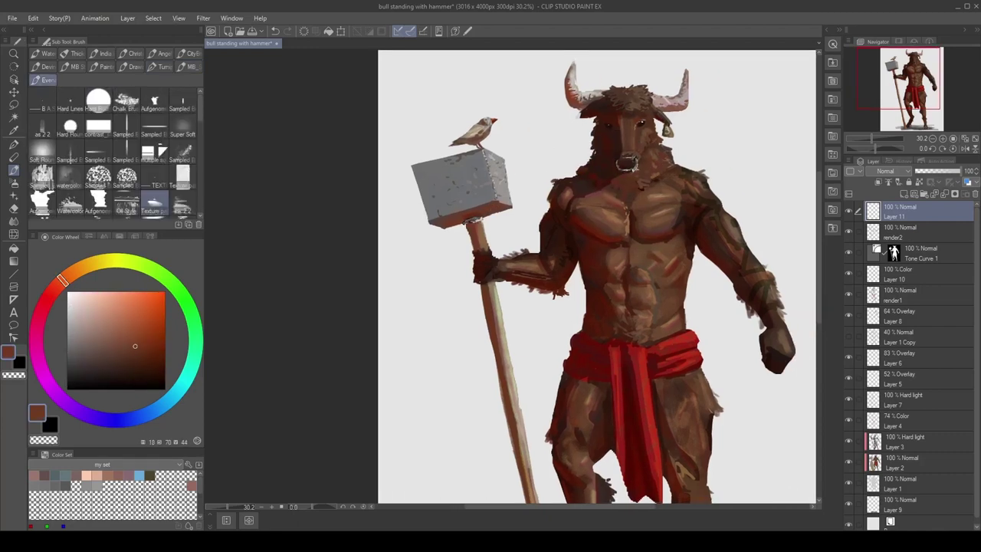
Letter a small dark green tattoo on the free-arm side of the lower abdomen on Layer 8, undoing unwanted strokes.
scroll(560, 183, "down", 5)
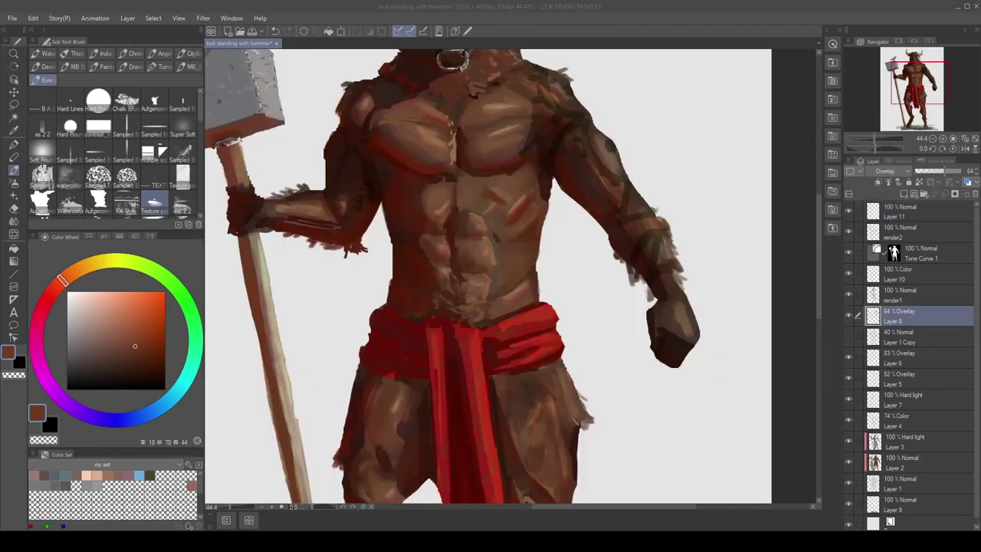
left_click(149, 476)
left_click_drag(507, 279, 523, 271)
key("ctrl+z")
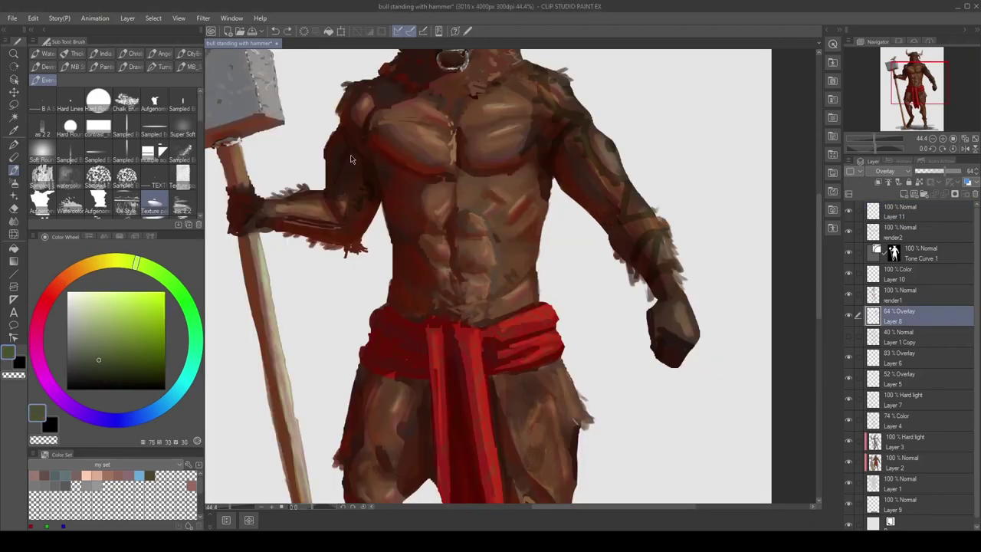
left_click(189, 67)
key("ctrl+z")
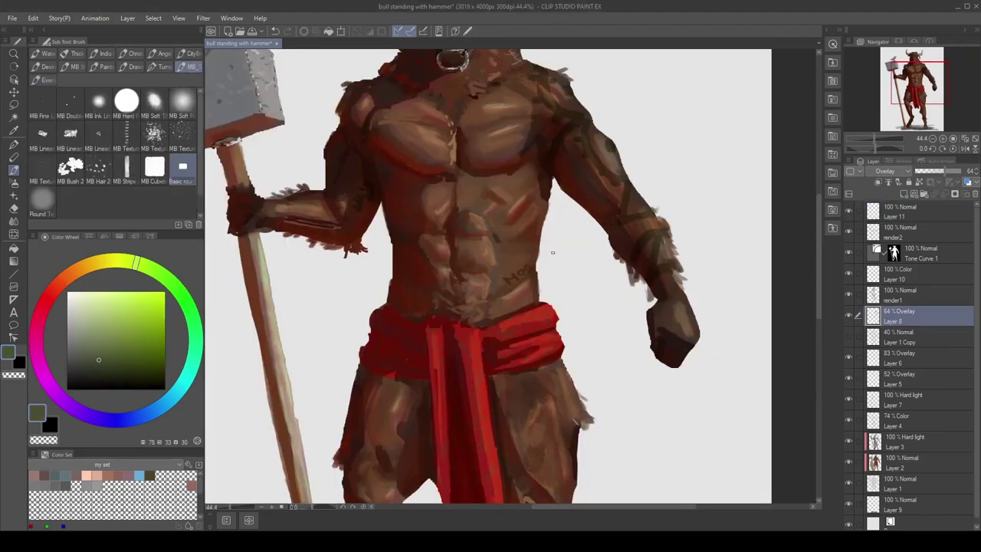
scroll(552, 252, "down", 3)
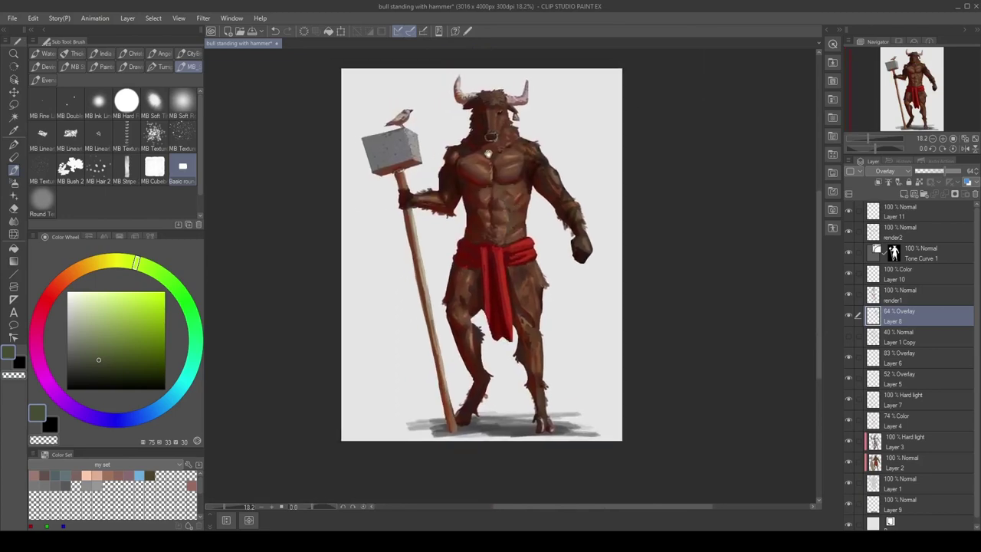
left_click_drag(477, 130, 497, 160)
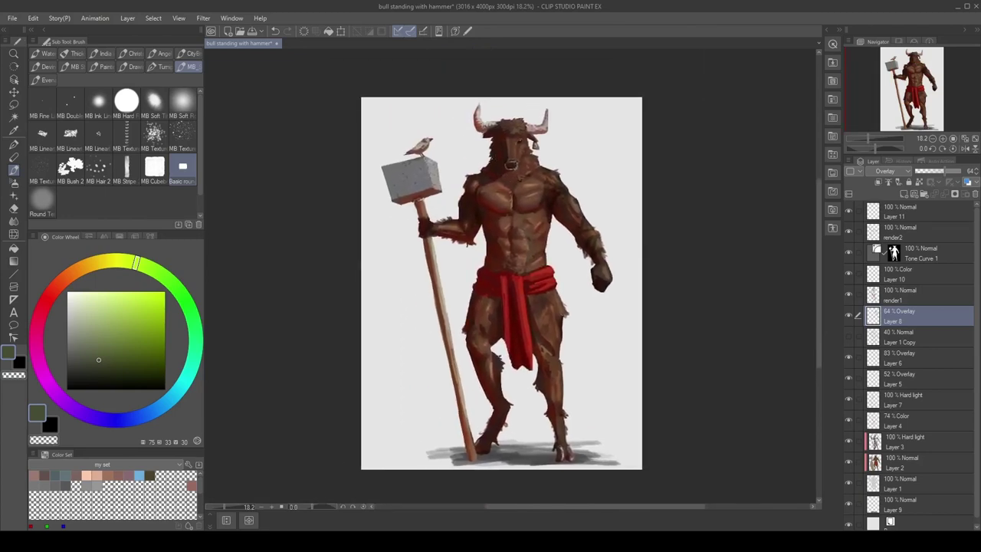
Merge Layer 11 with the nose ring down into the render2 layer.
scroll(426, 286, "up", 2)
left_click(854, 212)
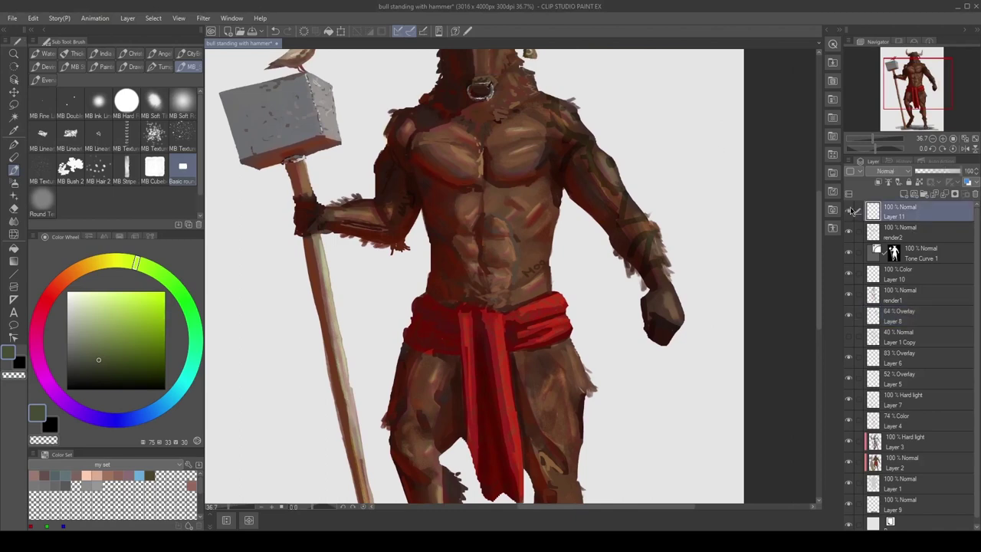
key("ctrl+e")
Define the abdominal muscles and the stomach's centre line on render2 with sampled dark and mid browns.
left_click(467, 239, "alt")
left_click(463, 258, "alt")
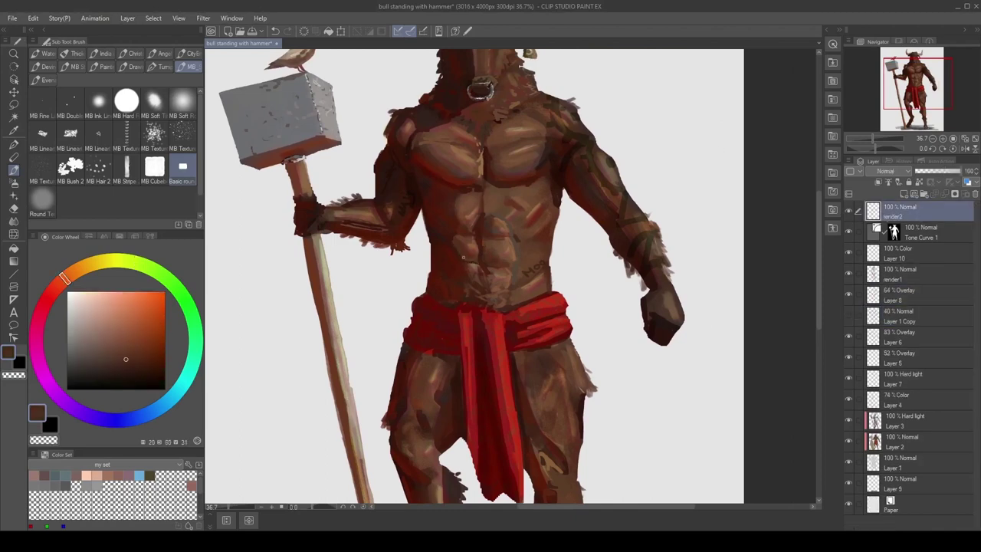
left_click(464, 215, "alt")
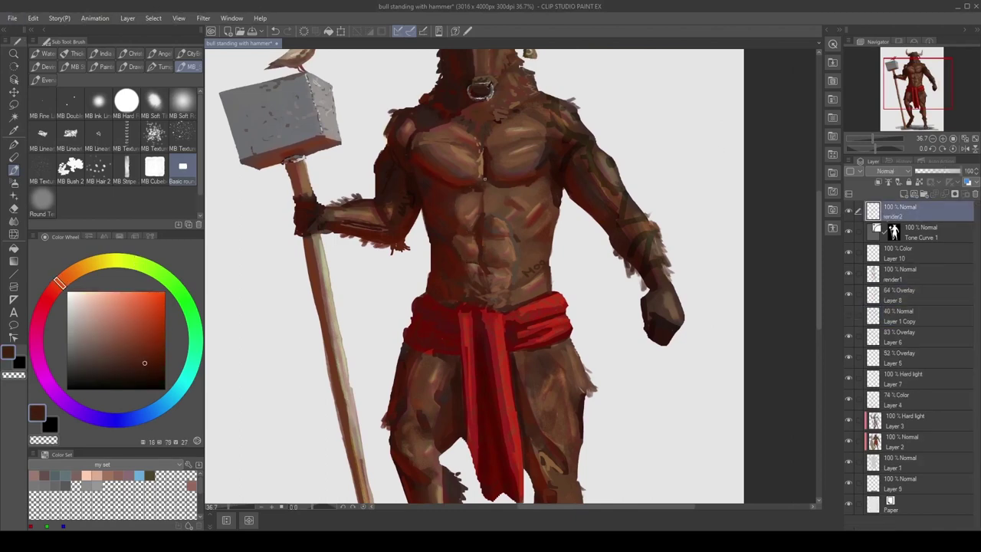
left_click(480, 230, "alt")
left_click(492, 290, "alt")
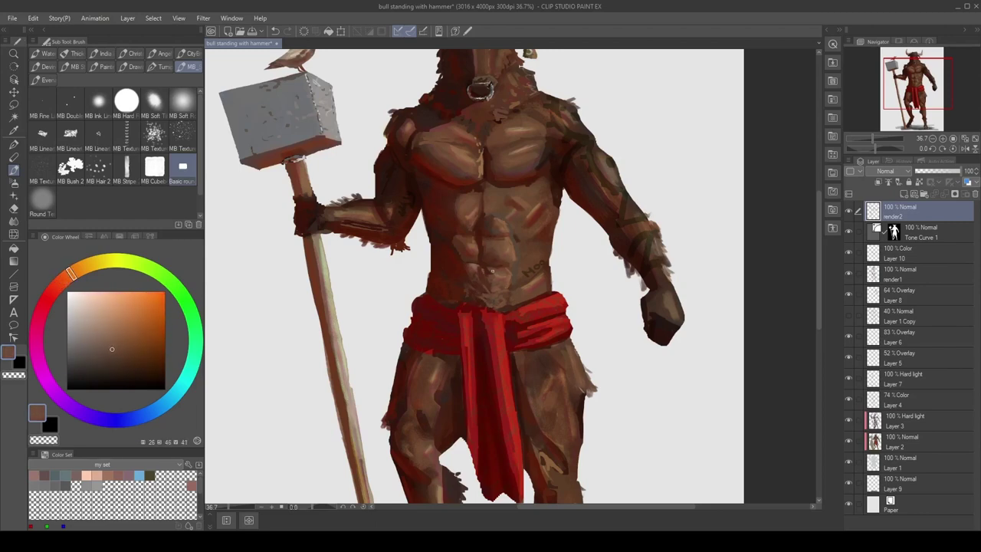
scroll(499, 217, "down", 2)
scroll(499, 215, "up", 1)
Deepen the shadows around the upper abdominals and below the chest with sampled dark reddish browns.
left_click(499, 214, "alt")
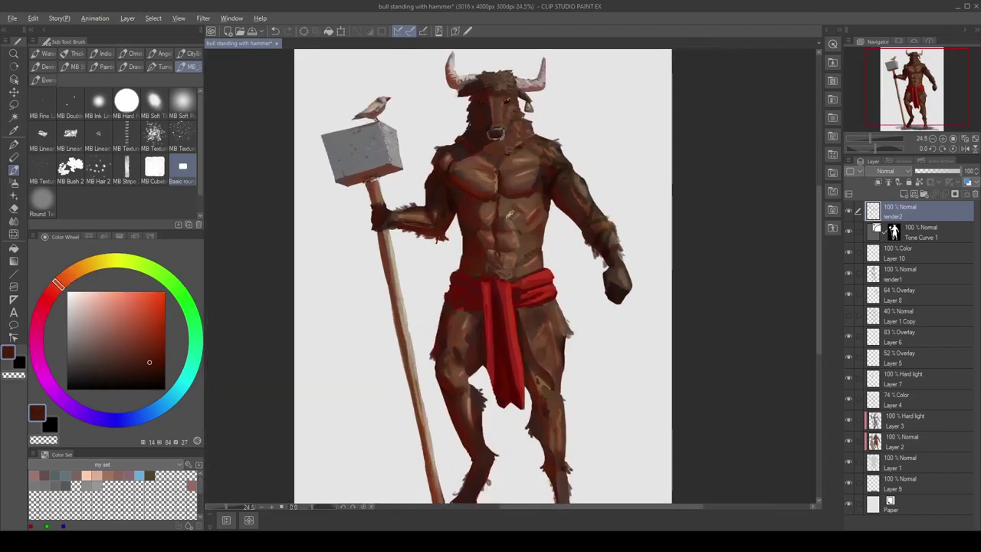
left_click(498, 207, "alt")
left_click(483, 238, "alt")
scroll(460, 218, "down", 2)
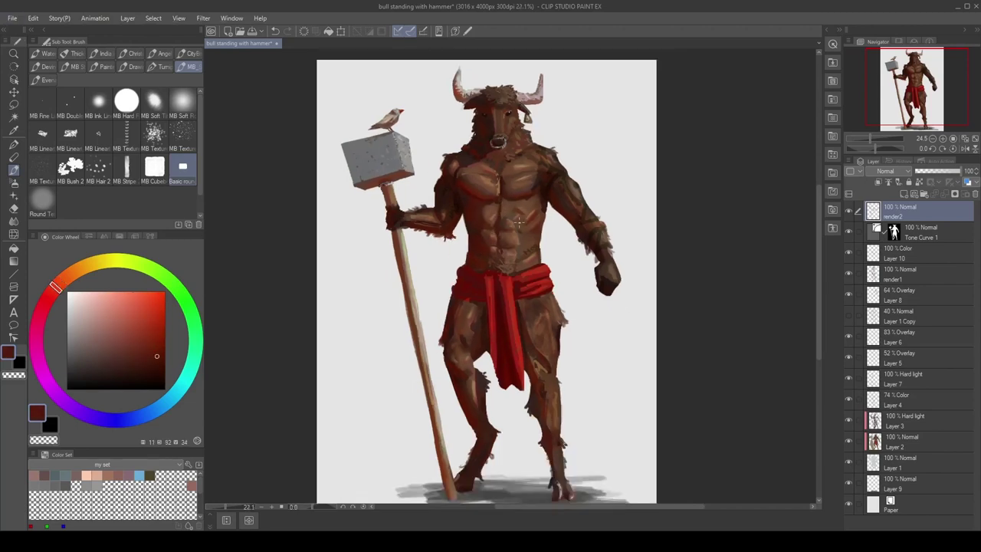
scroll(441, 205, "up", 2)
scroll(441, 205, "up", 1)
Refine the lower edges of both pectorals with sampled browns, undoing a stray stroke.
left_click(495, 188, "alt")
key("ctrl+z")
left_click(492, 210, "alt")
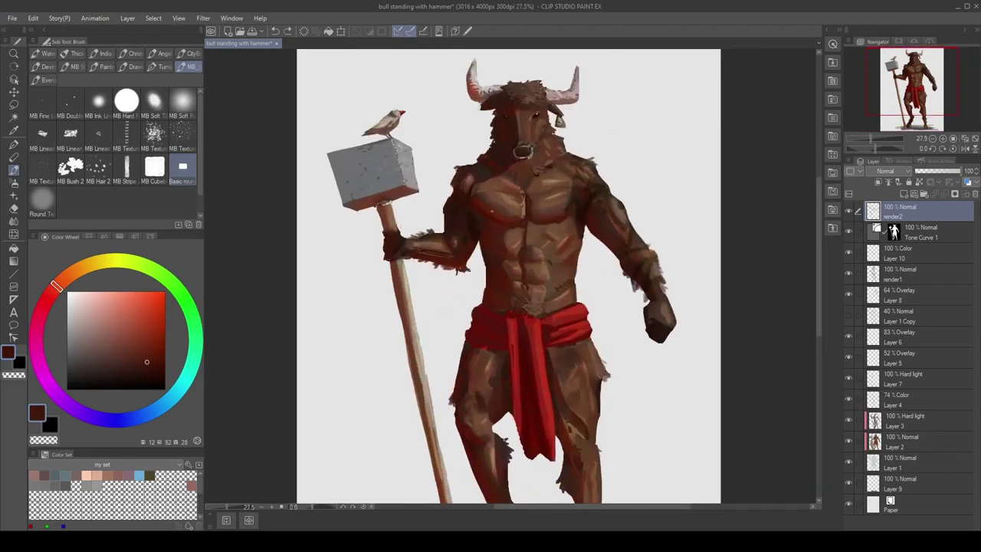
left_click(482, 205, "alt")
left_click(479, 207, "alt")
left_click(505, 208, "alt")
scroll(575, 207, "down", 2)
scroll(575, 205, "up", 2)
left_click(573, 202, "alt")
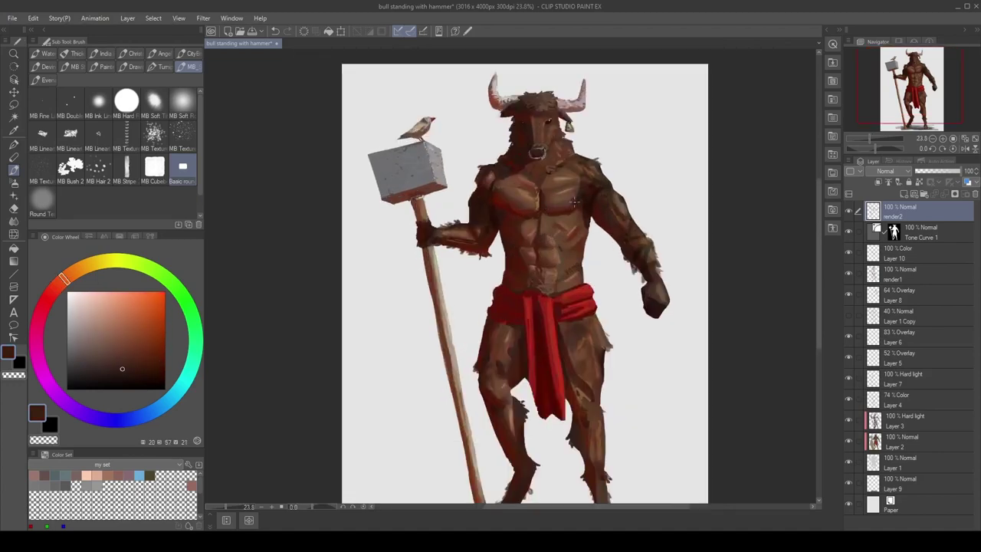
Check the render2 layer's visibility and change the Paper layer's colour to white.
scroll(573, 203, "down", 1)
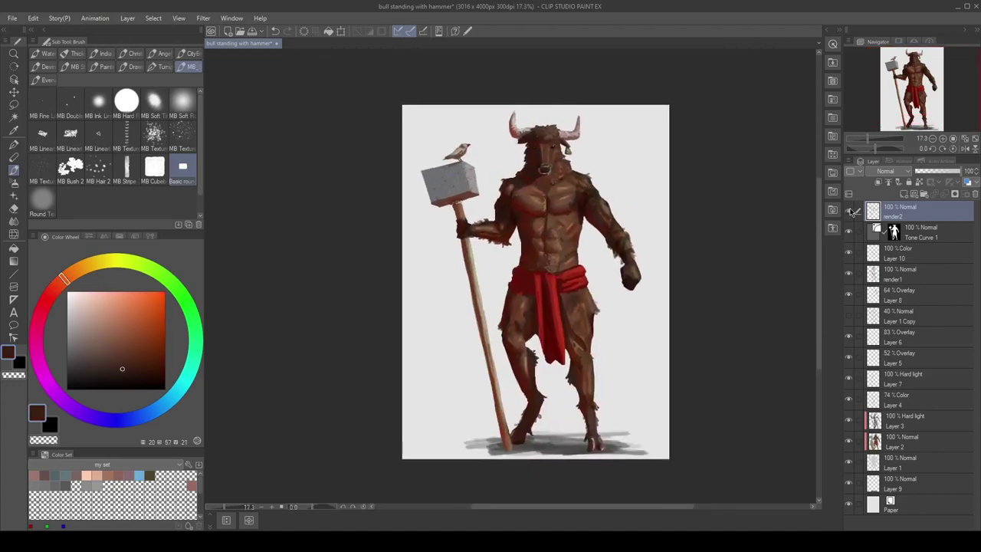
left_click(850, 212)
double_click(874, 504)
left_click(393, 358)
left_click(588, 180)
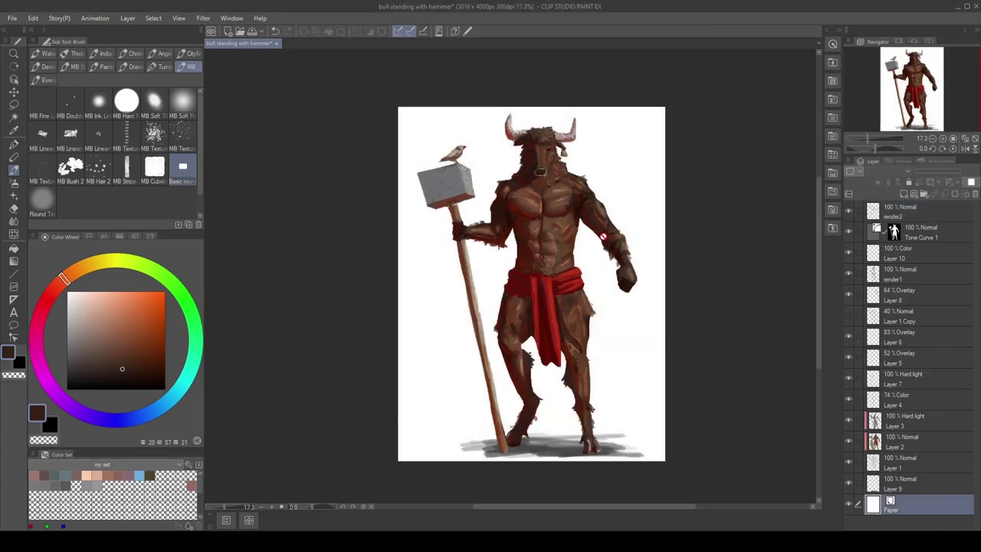
Undo the last colour change on the Paper layer.
key("ctrl+z")
left_click_drag(549, 215, 542, 216)
left_click_drag(468, 134, 499, 188)
scroll(499, 189, "up", 3)
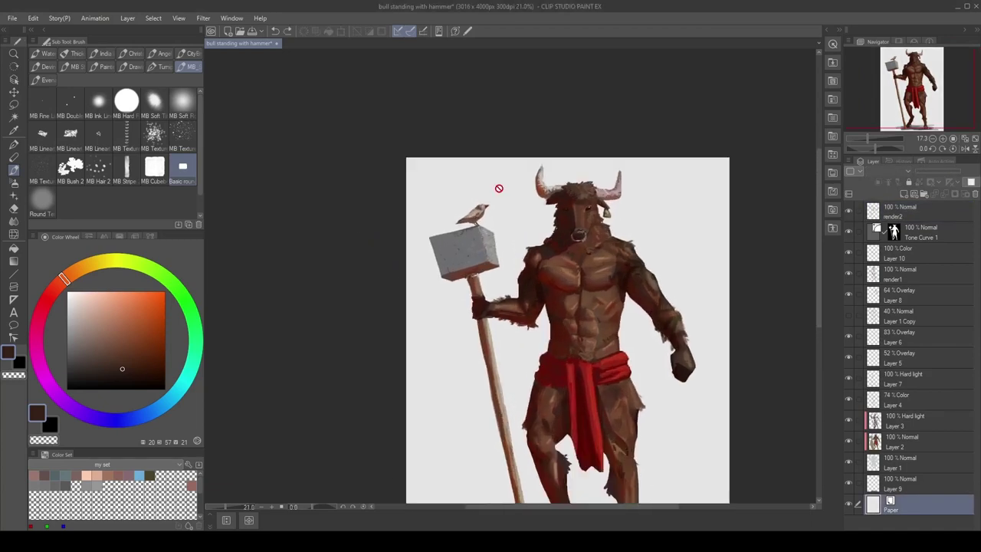
Paint small dark reddish-brown marks just above the bird's beak on the render2 layer.
left_click(912, 211)
left_click_drag(126, 374, 164, 373)
scroll(470, 213, "down", 5)
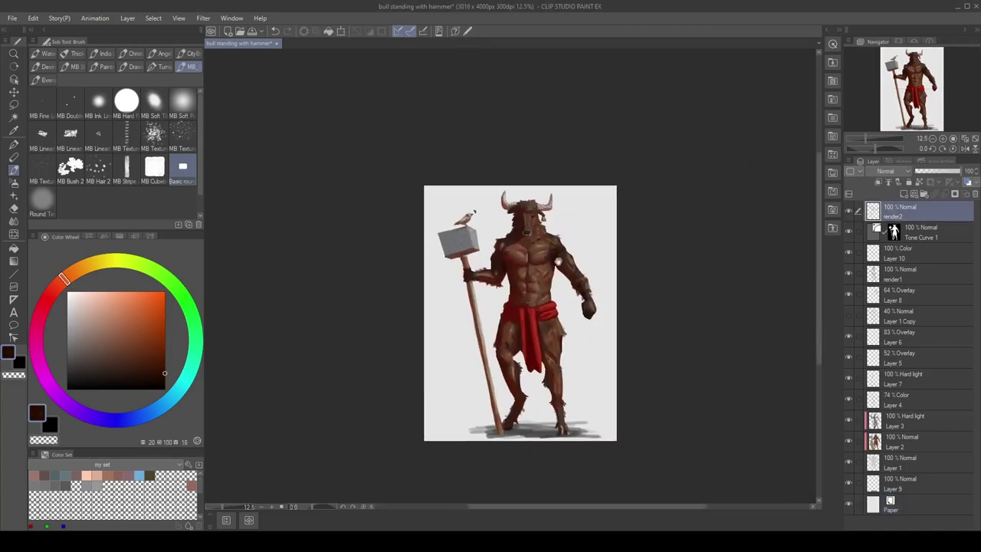
Lasso the small marks by the bird's beak, scale them down with a free transform and deselect.
scroll(498, 230, "up", 4)
key("m")
left_click_drag(432, 169, 431, 181)
key("ctrl+t")
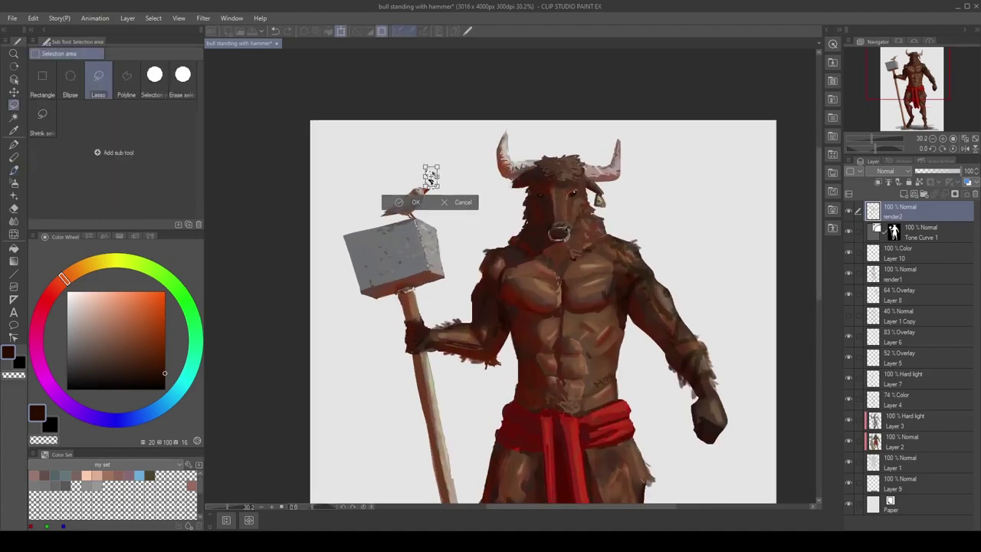
key("Return")
key("ctrl+d")
Paint pale grey breath puffs on both sides of the bull's muzzle on a new layer and soften them with the eraser.
scroll(517, 153, "down", 5)
scroll(546, 153, "up", 2)
left_click_drag(556, 193, 545, 194)
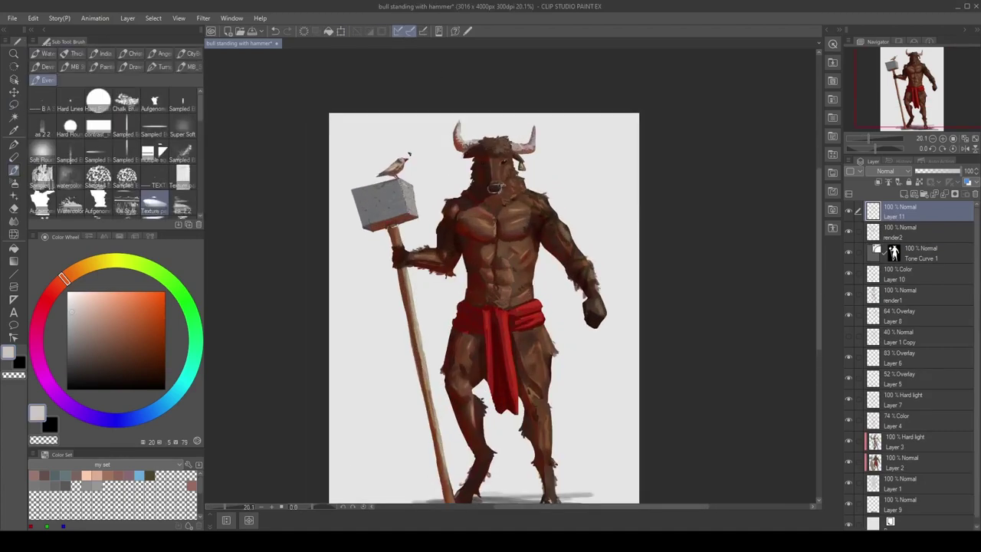
left_click_drag(503, 185, 527, 180)
key("e")
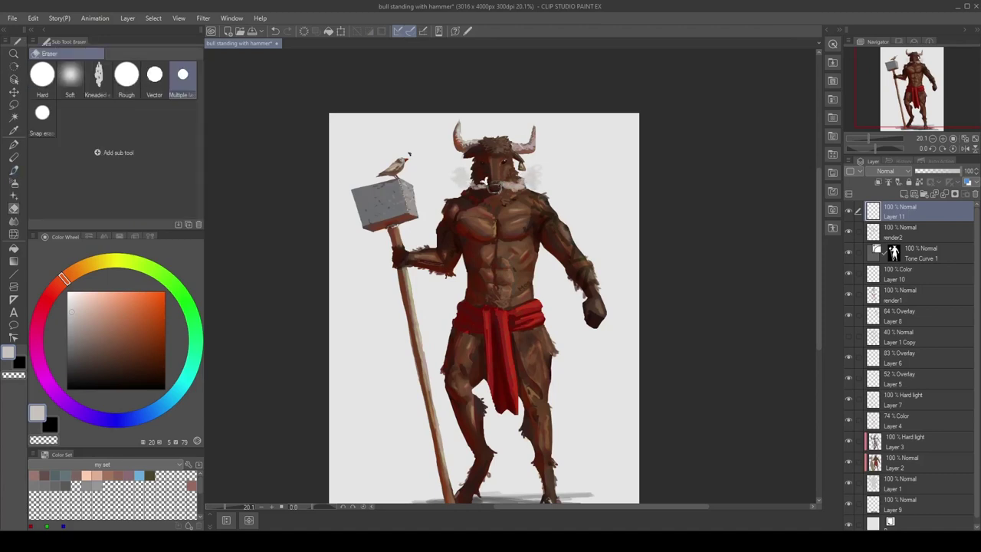
left_click_drag(504, 190, 520, 182)
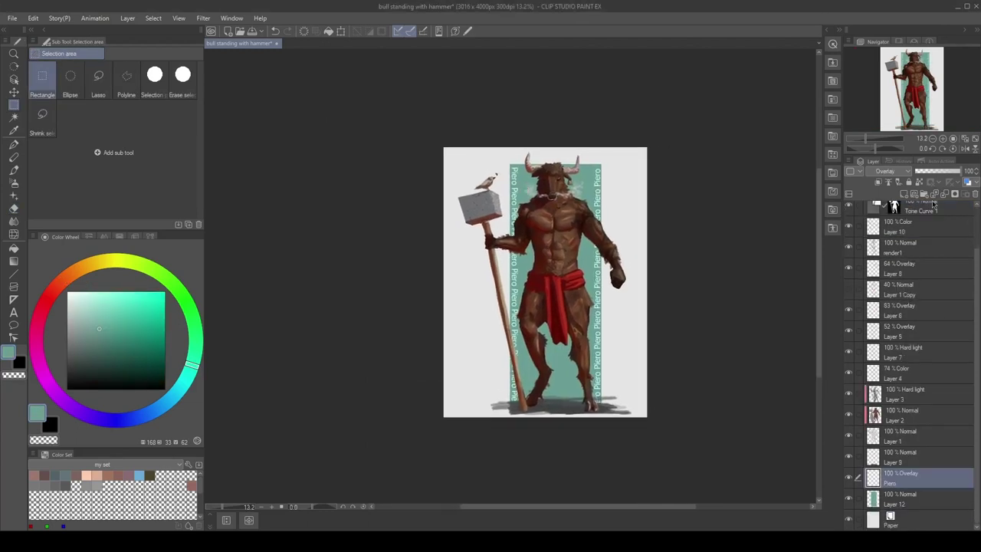
Add white textured highlights to the horns and chest on Layer 11 and soften them with the kneaded eraser.
scroll(934, 204, "up", 2)
left_click(933, 207)
scroll(566, 182, "up", 3)
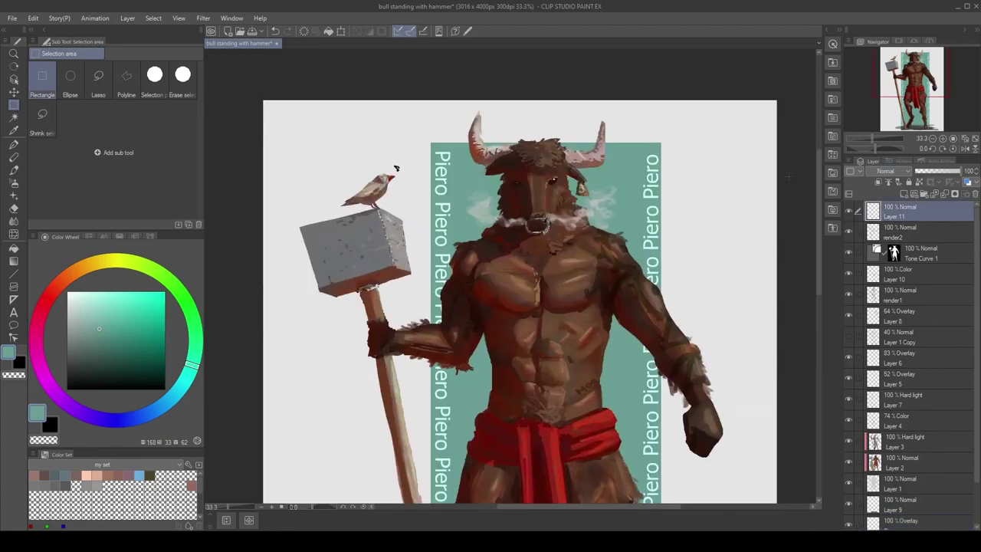
left_click(67, 292)
left_click(14, 170)
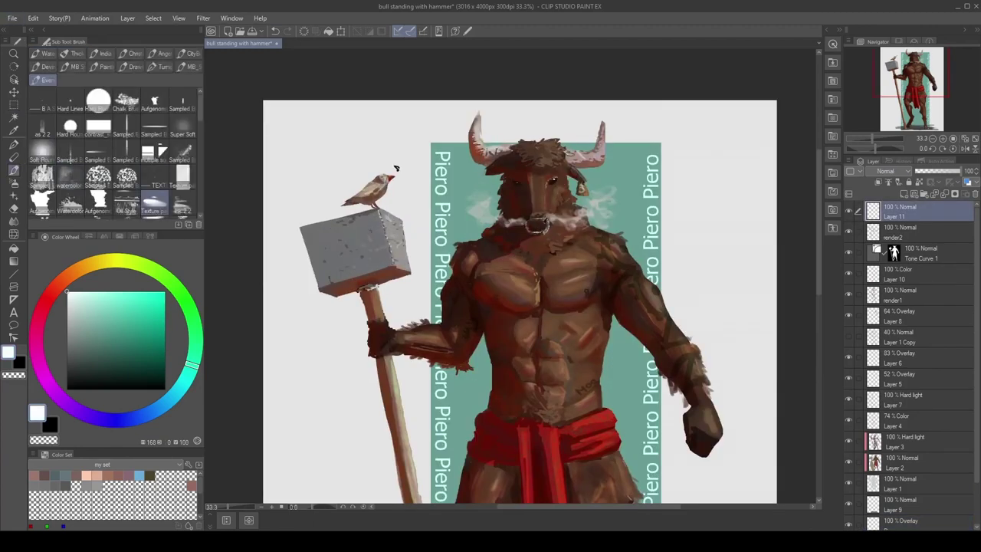
key("e")
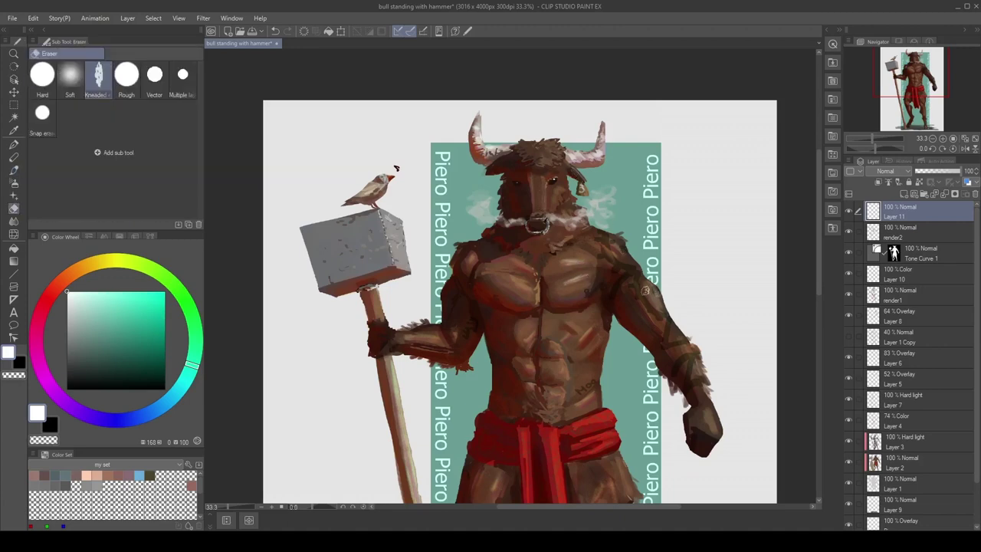
scroll(659, 304, "down", 2)
left_click_drag(659, 305, 588, 234)
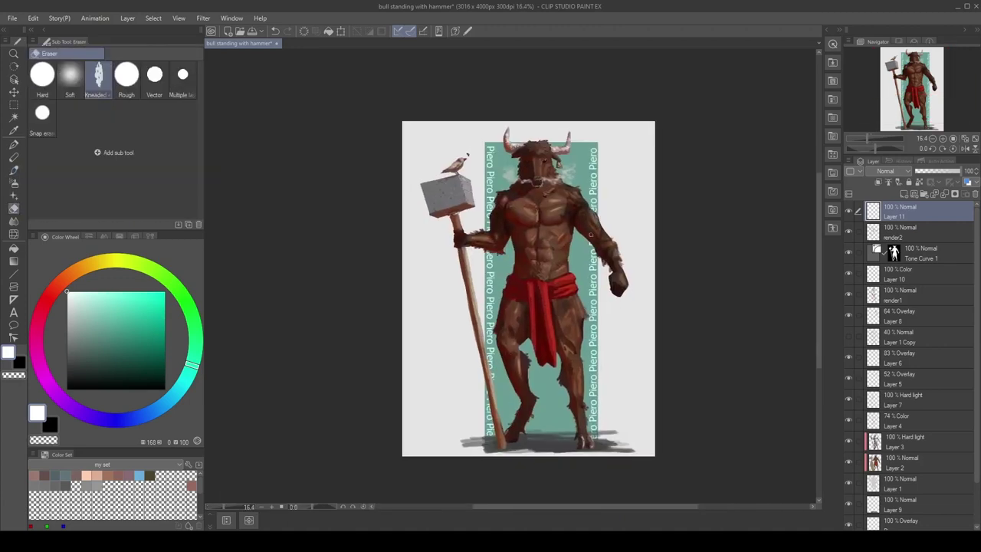